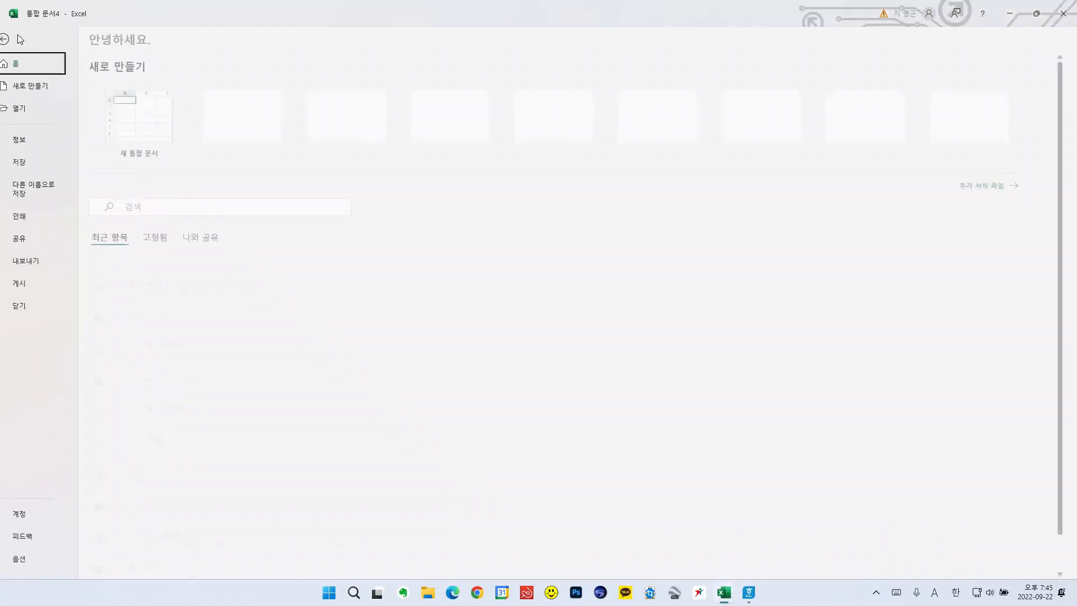
Step: Enable the 개발 도구 (Developer) tools in the ribbon customization options and check the commands they add
click(18, 37)
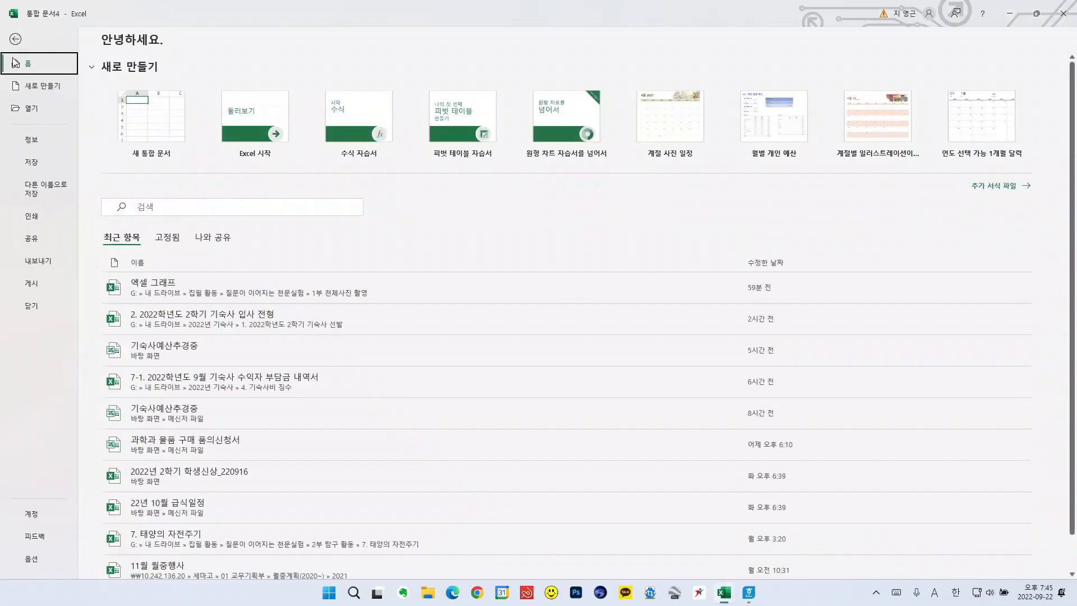
click(31, 558)
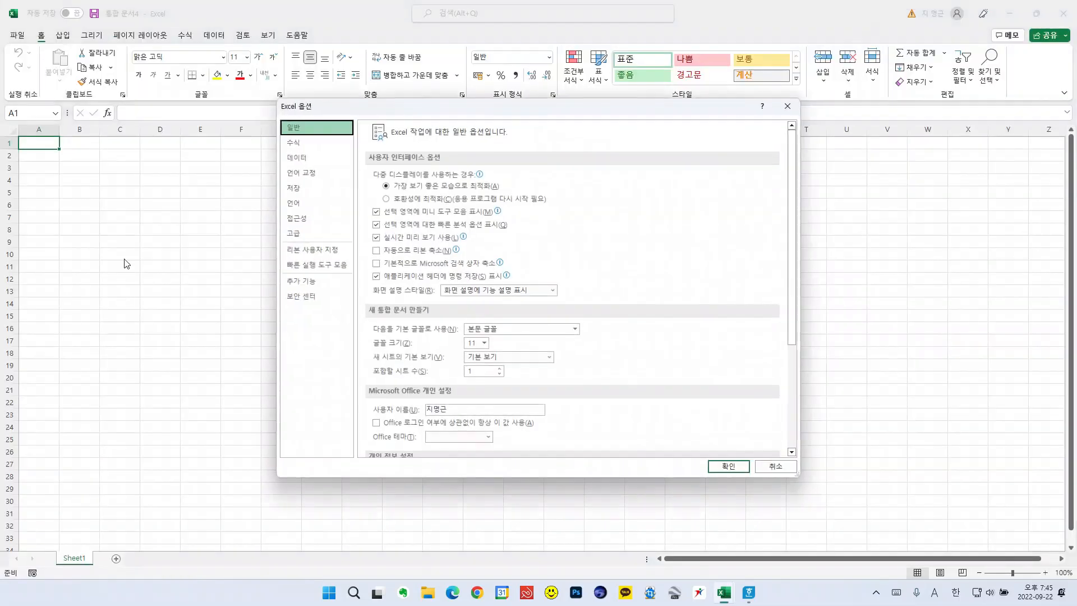
click(298, 253)
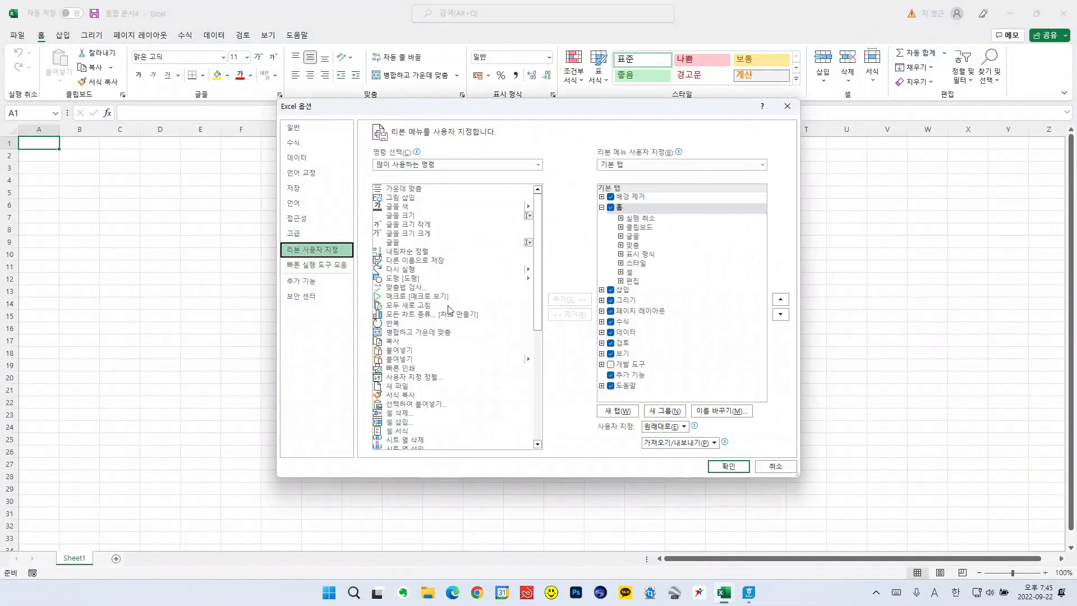
click(611, 365)
click(610, 365)
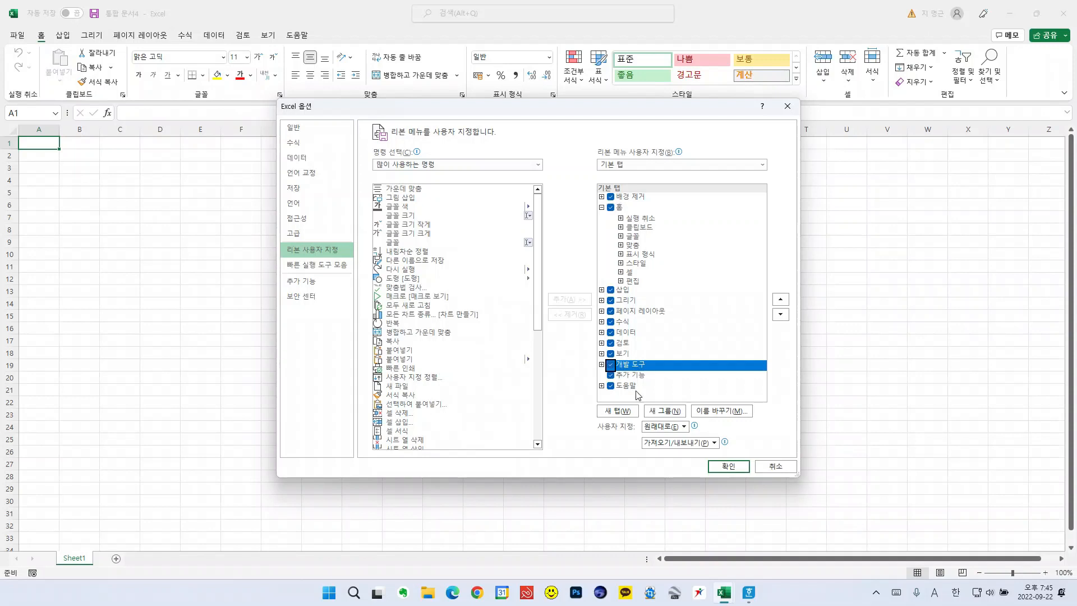
click(721, 469)
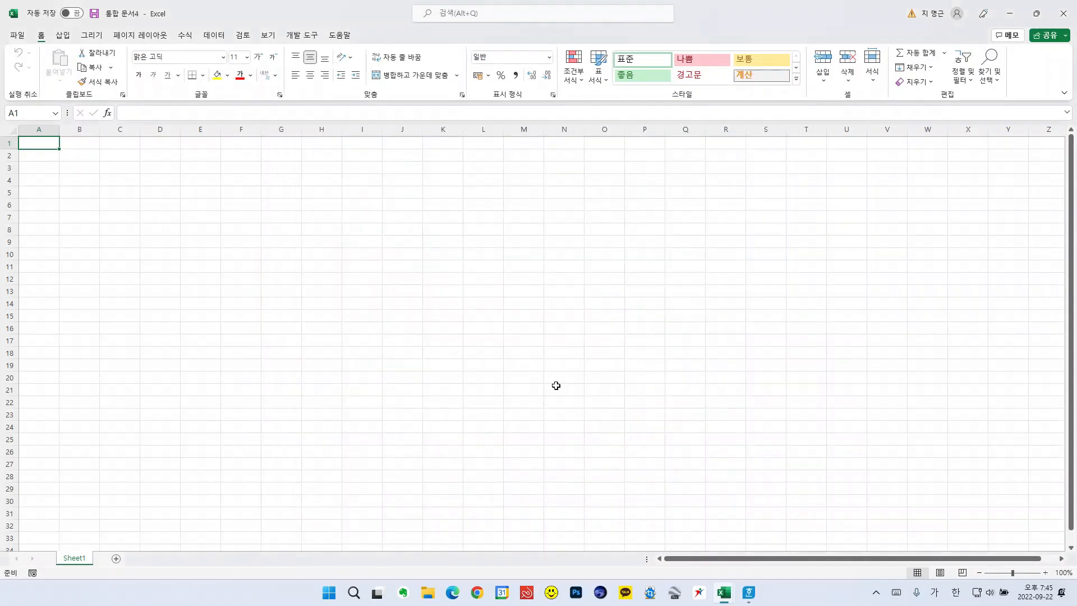
click(303, 35)
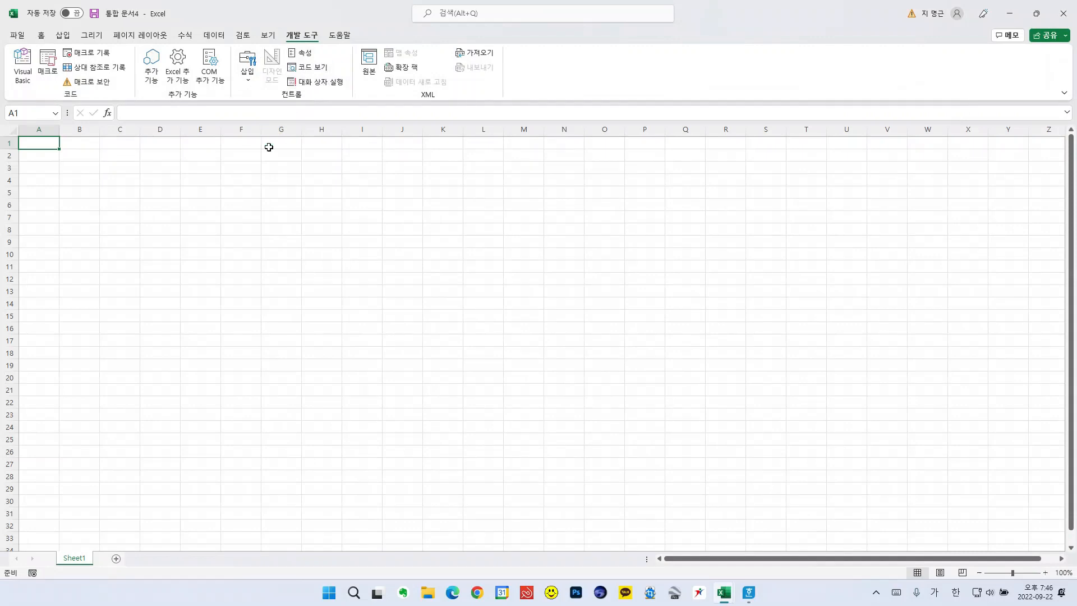
click(41, 36)
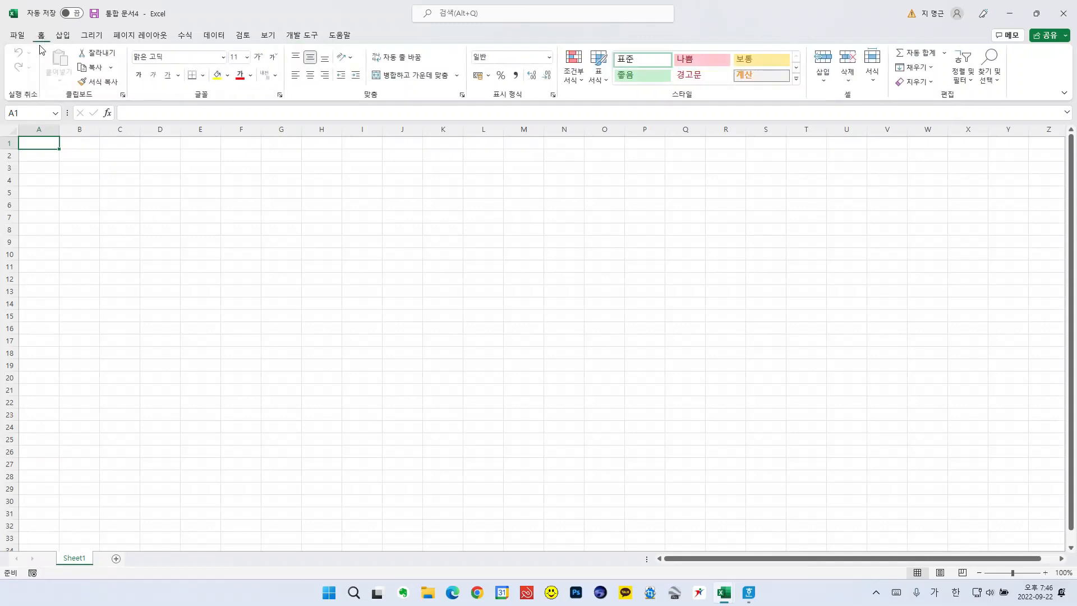
Step: Enter the header 시간 in A2 with the starting values 0 in A3 and 0.1 in A4
click(51, 159)
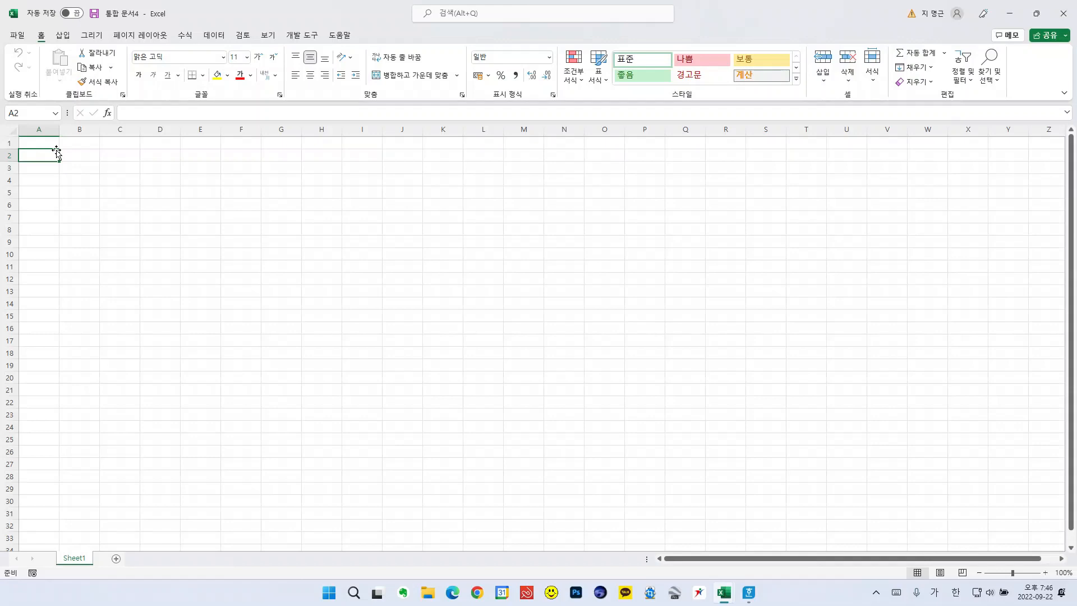
text(시간)
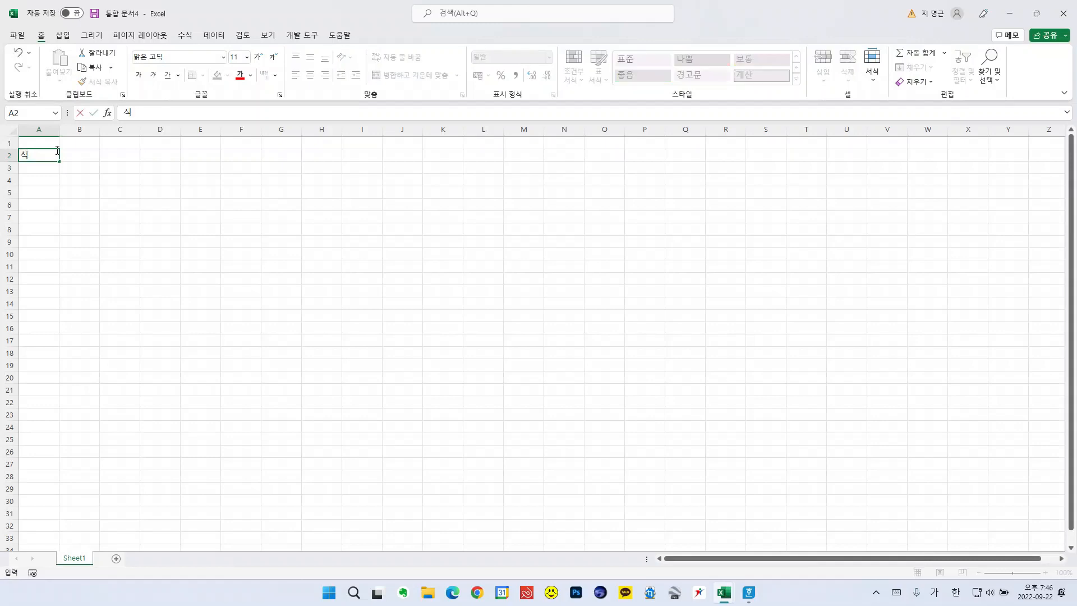
key(Return)
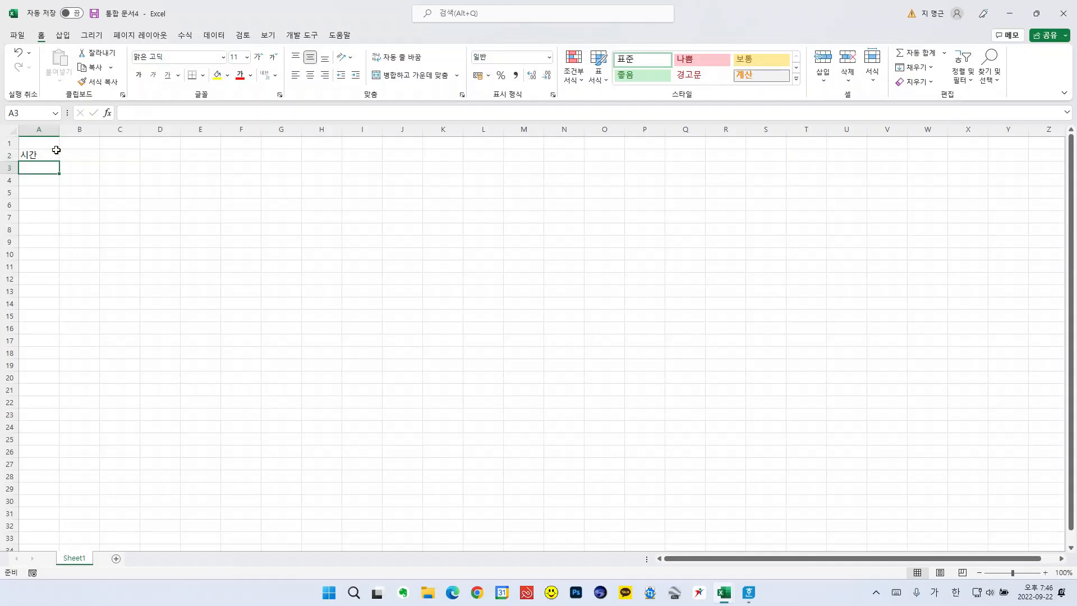
text(0)
key(Return)
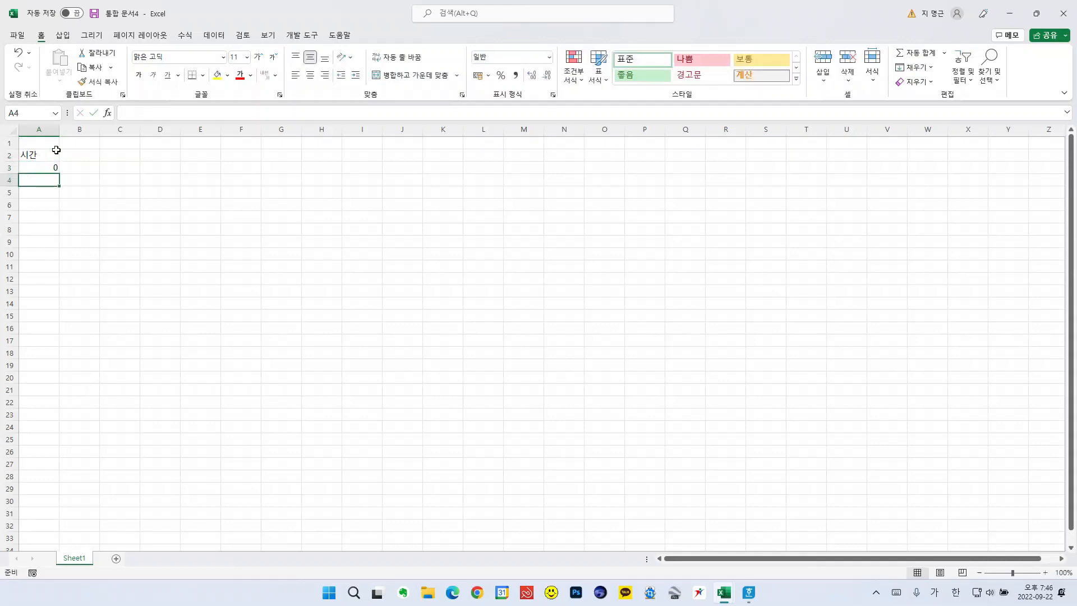
text(0.1)
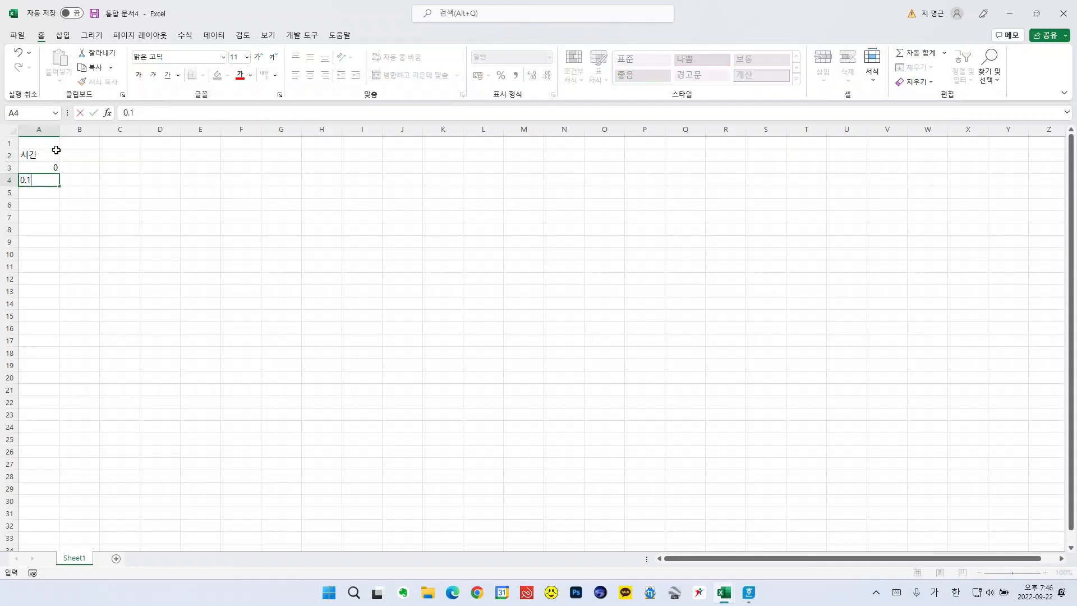
key(Return)
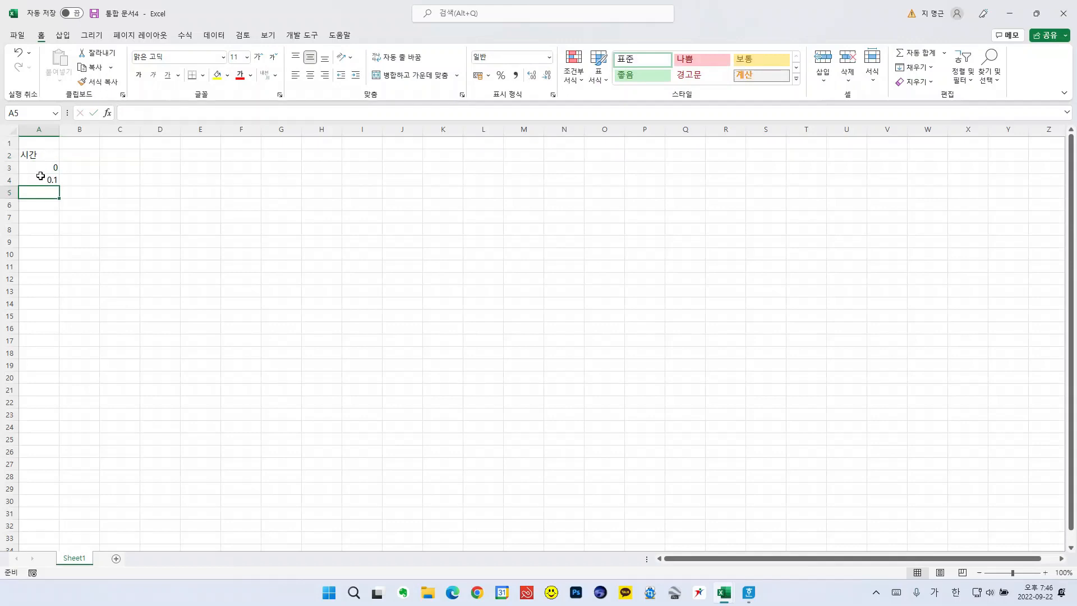
Step: Extend the 0, 0.1 time series from A3:A4 down column A to 10 in A103
drag(48, 168, 47, 180)
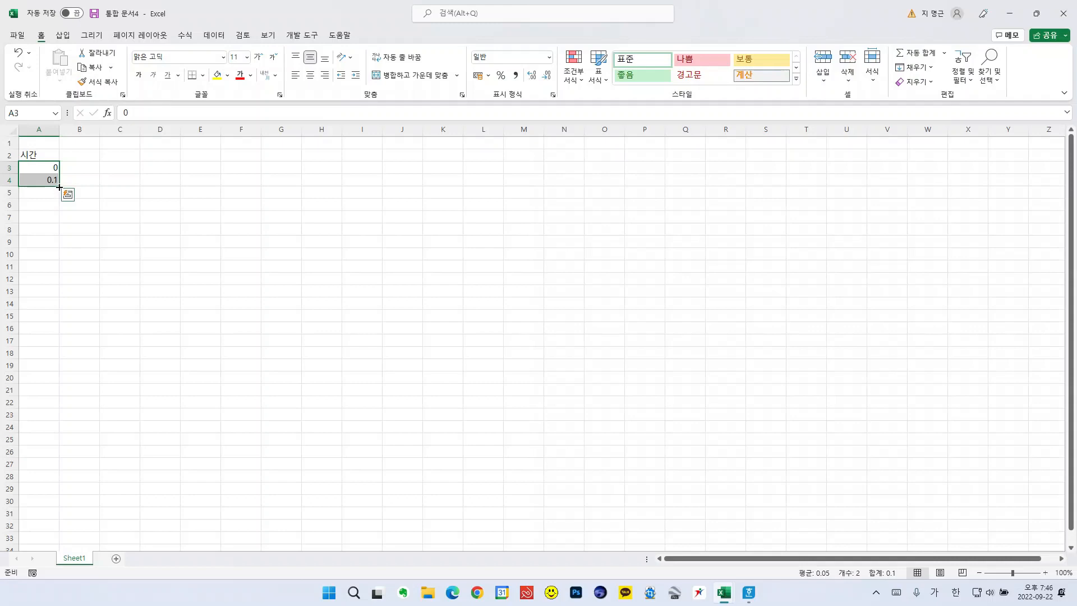
drag(59, 187, 19, 175)
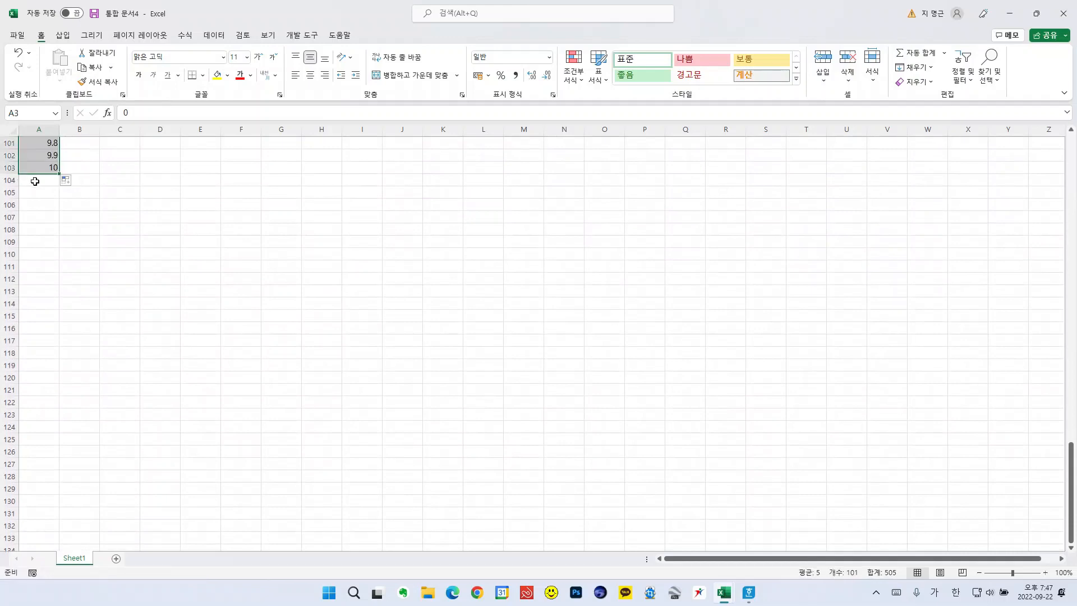
scroll(140, 172, up, 14)
scroll(139, 172, up, 19)
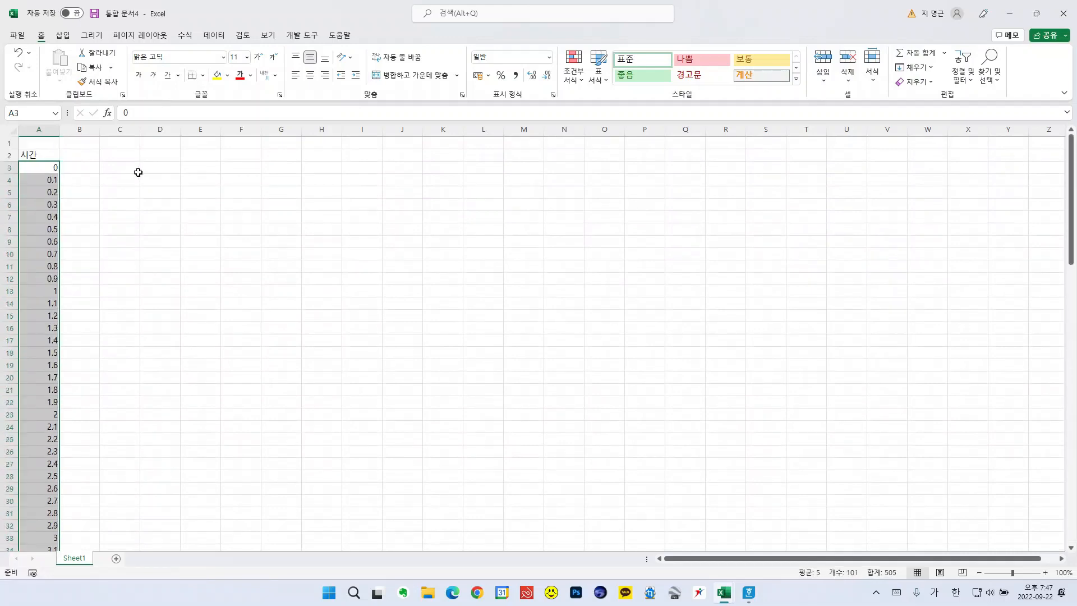
Step: Enter the headers X축 이동거리 in B2 and Y축 이동거리 in C2
click(93, 158)
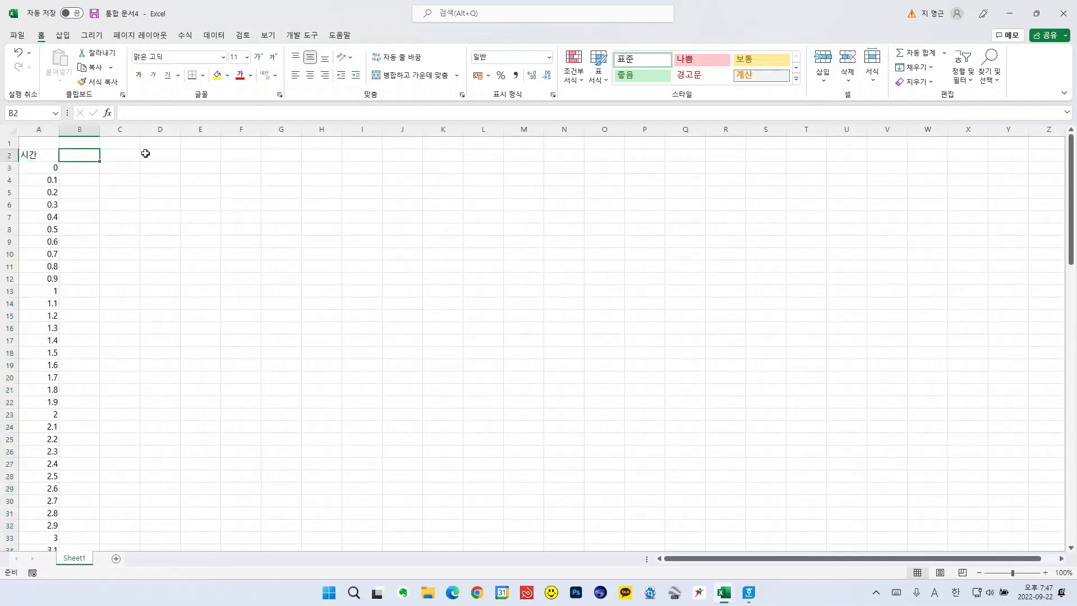
text(X)
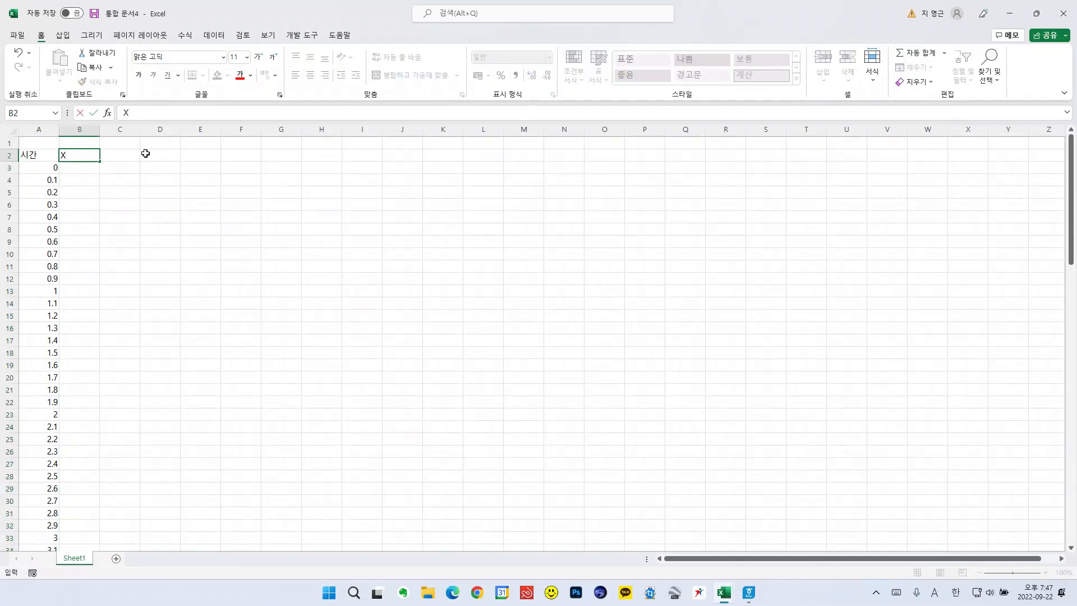
text(축 이동거리)
key(Return)
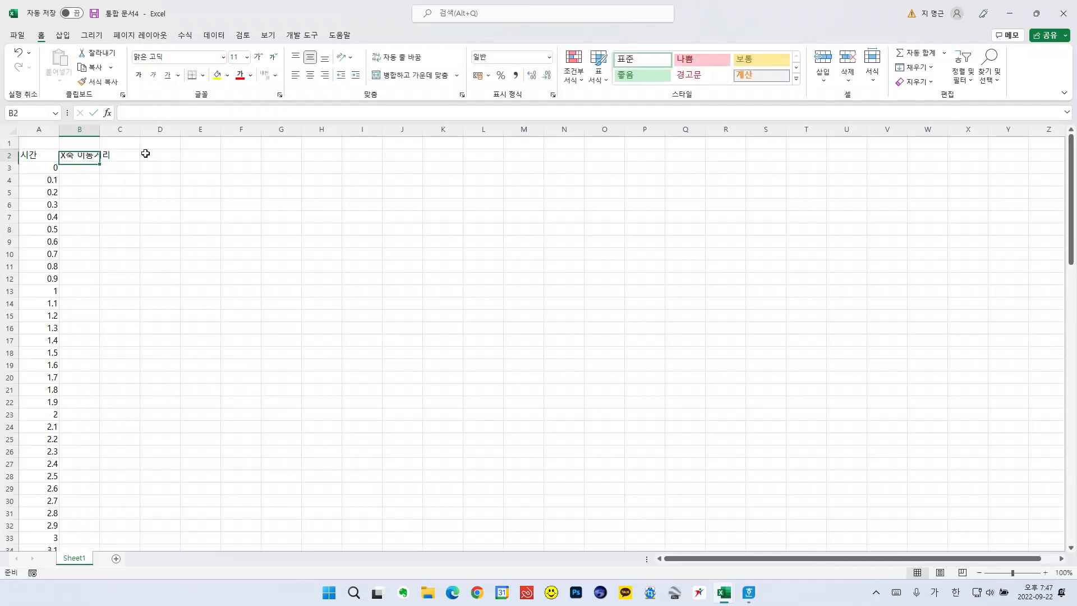
key(Right)
key(Hangul)
text(Y)
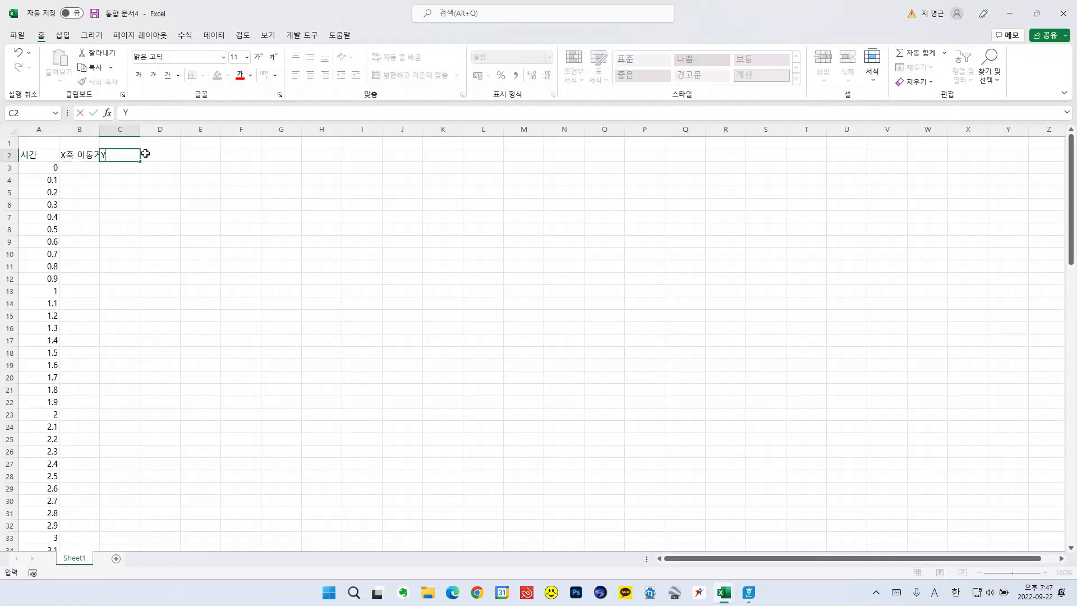
key(Hangul)
text(축 이동거리)
key(Return)
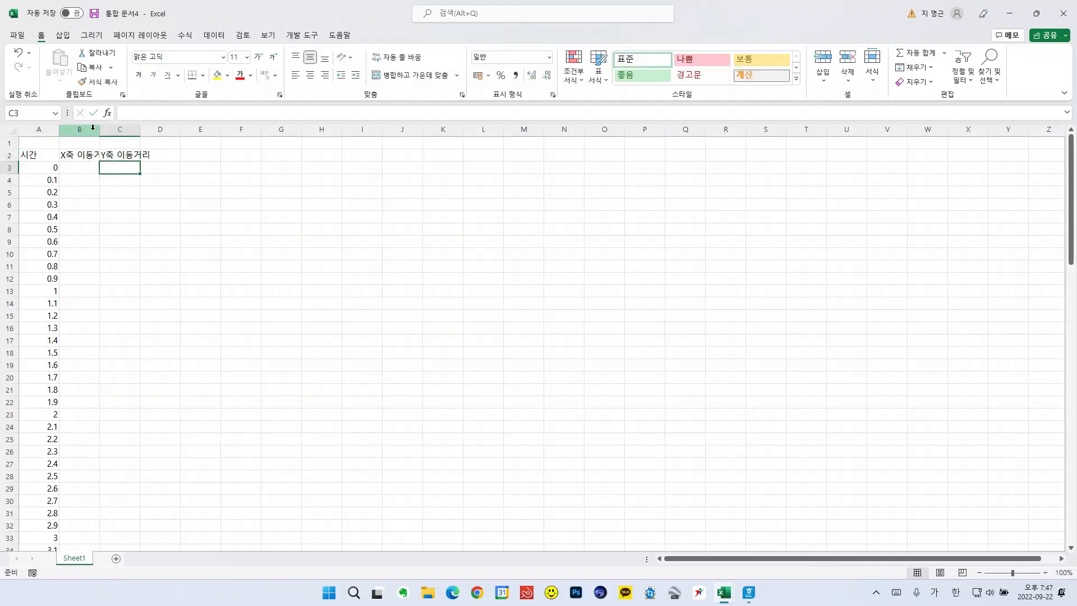
Step: Widen columns B and C to fit their headers and centre-align every cell of the sheet horizontally
drag(99, 131, 182, 134)
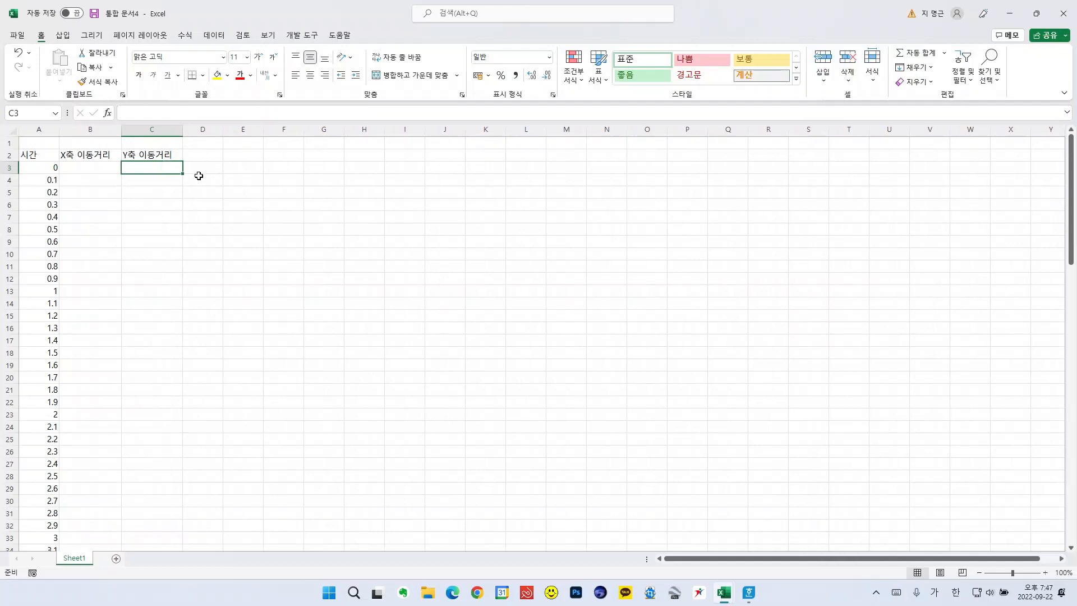
click(17, 130)
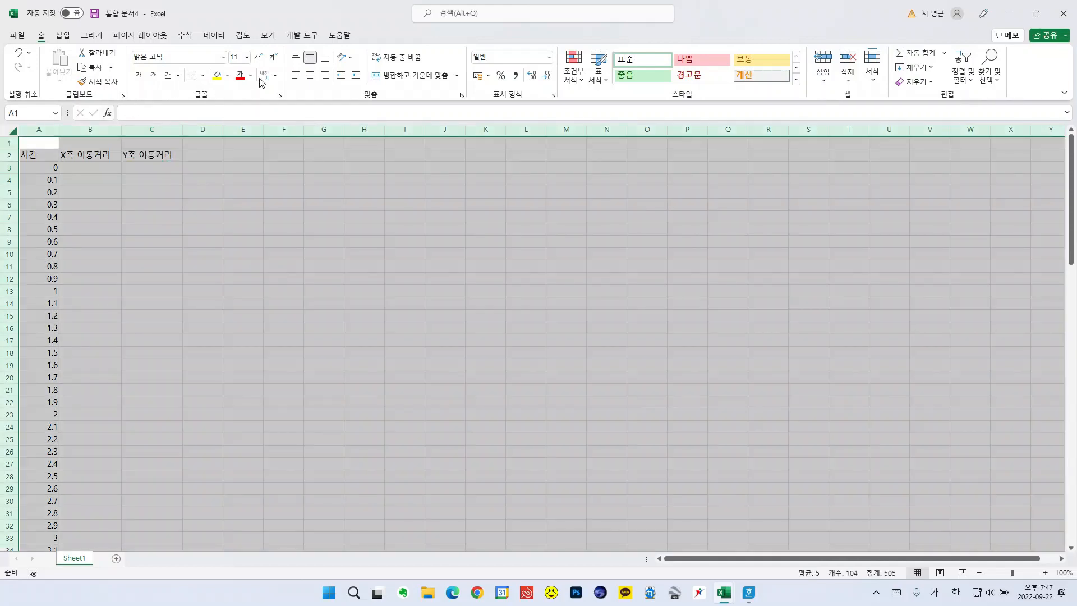
click(310, 74)
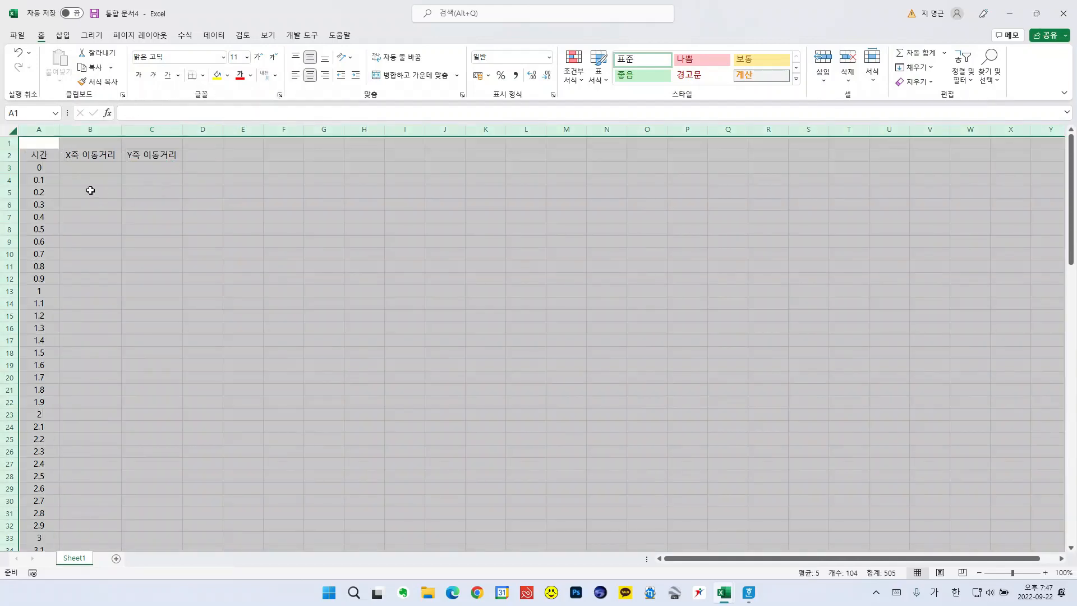
click(73, 233)
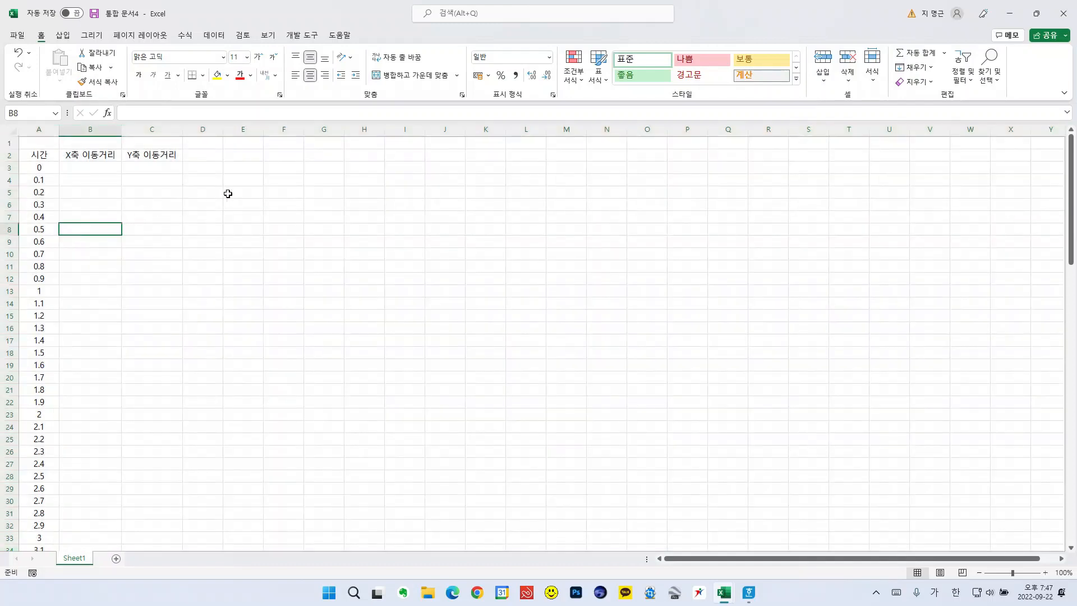
Step: Enter the parameter labels 초기속도 in E2 and 발사각도 in E3
click(255, 157)
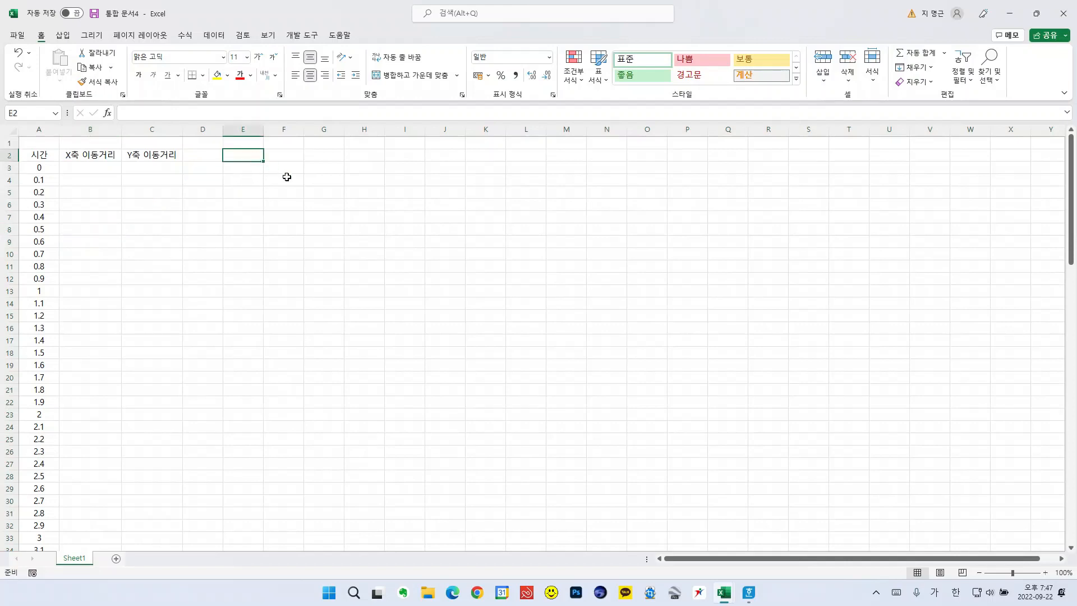
text(초기속)
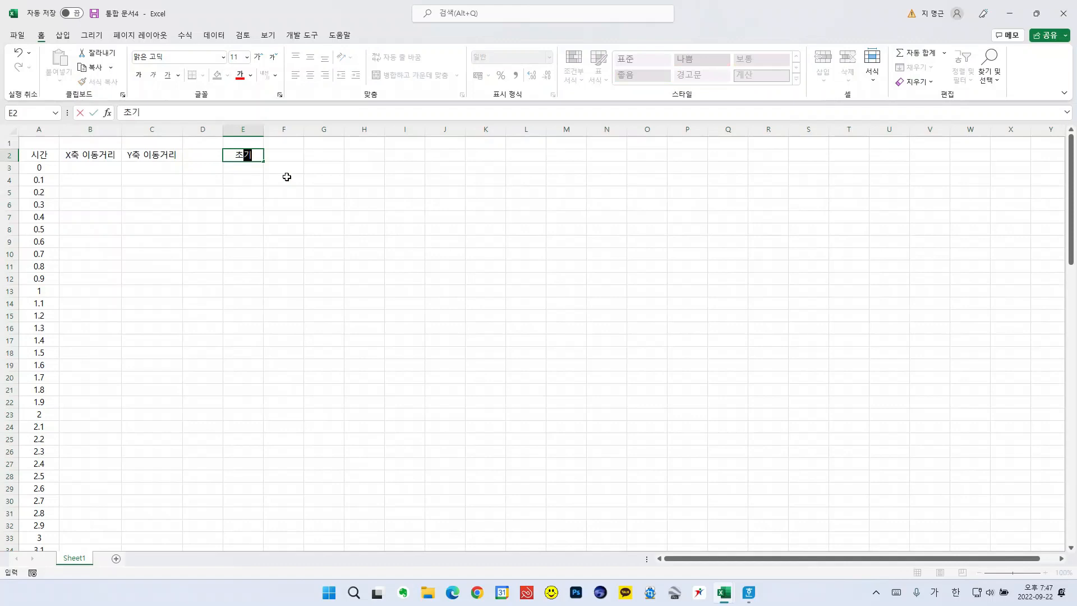
text(도)
key(Return)
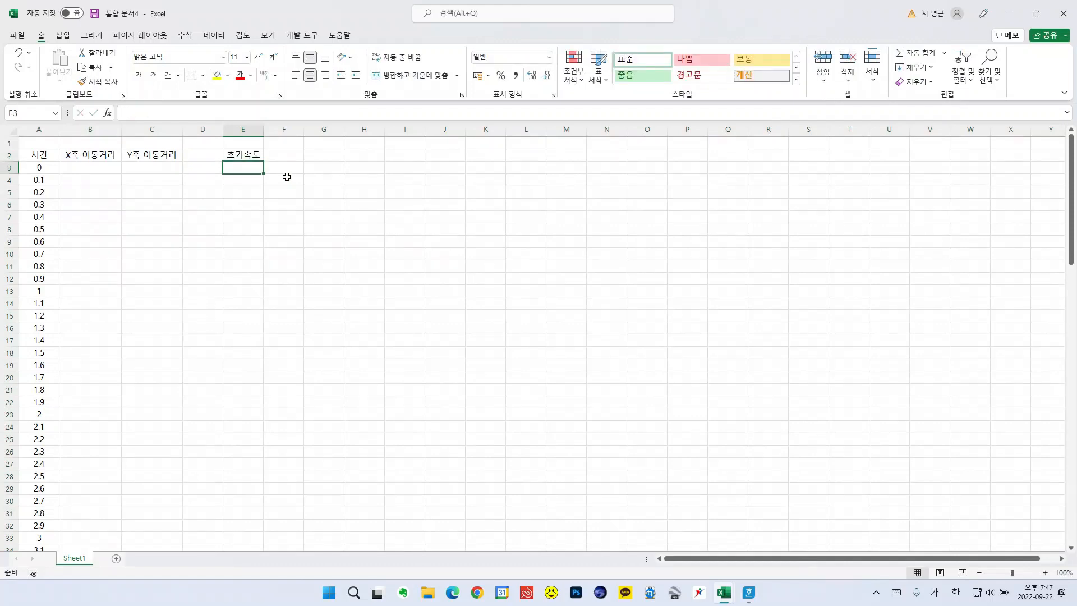
text(발사각도)
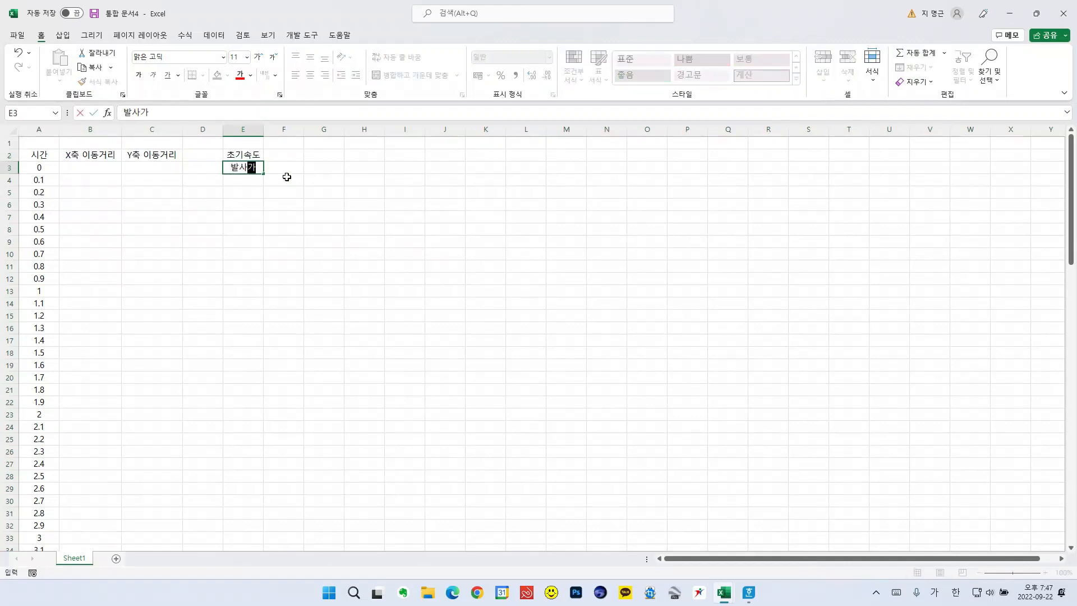
key(Return)
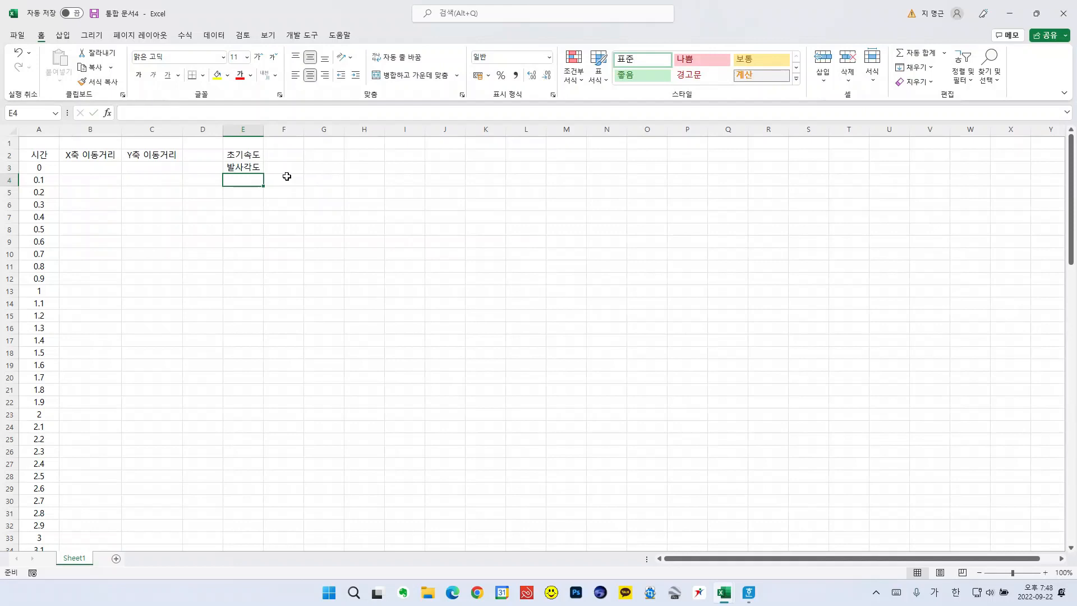
Step: Insert a form-control scroll bar across F2:G2 beside the 초기속도 label
click(279, 160)
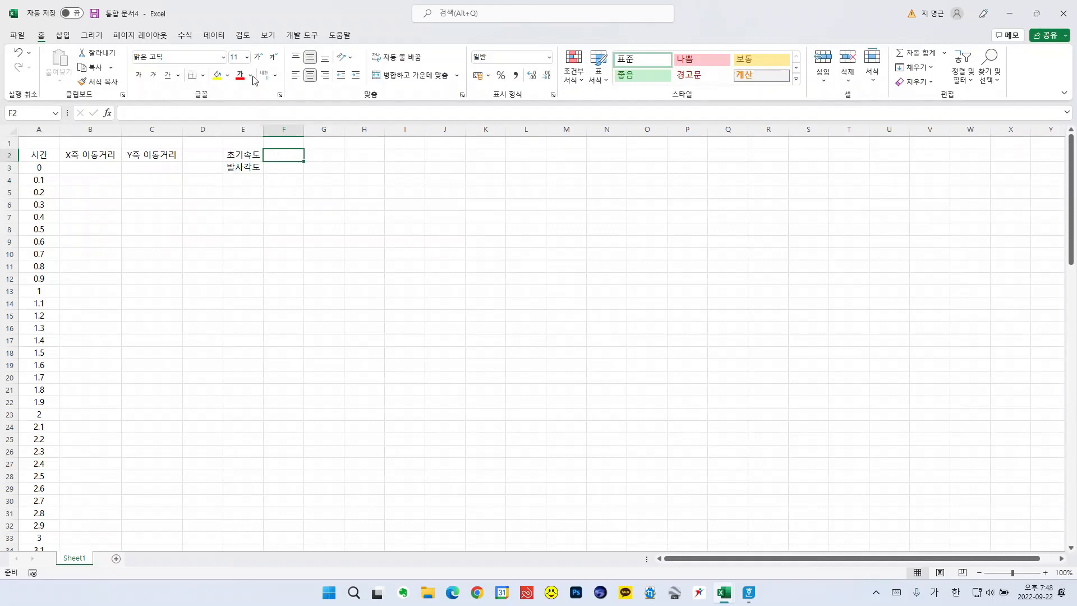
click(310, 38)
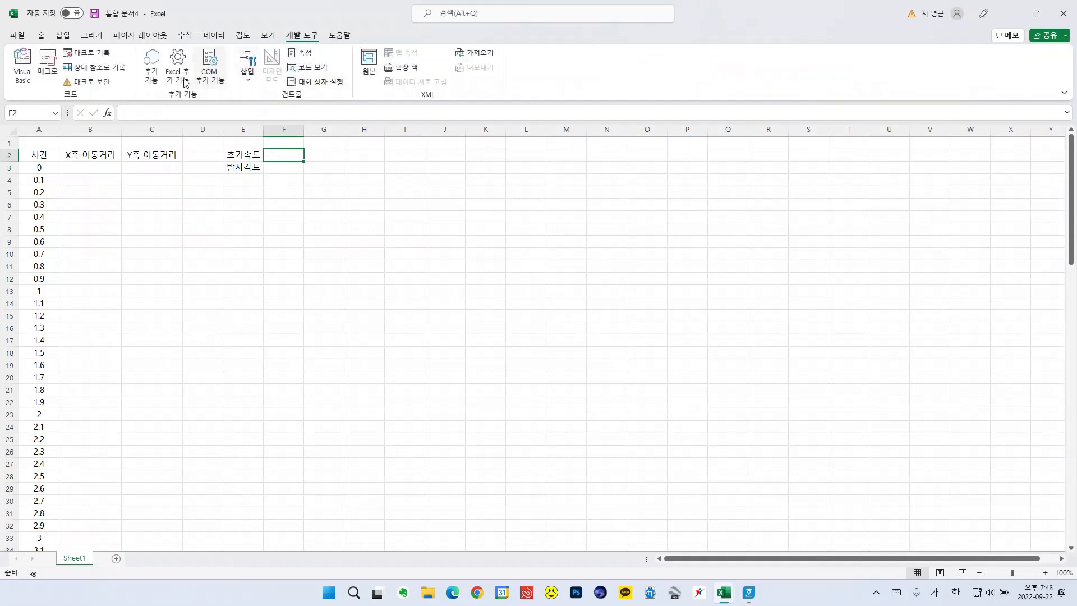
click(247, 78)
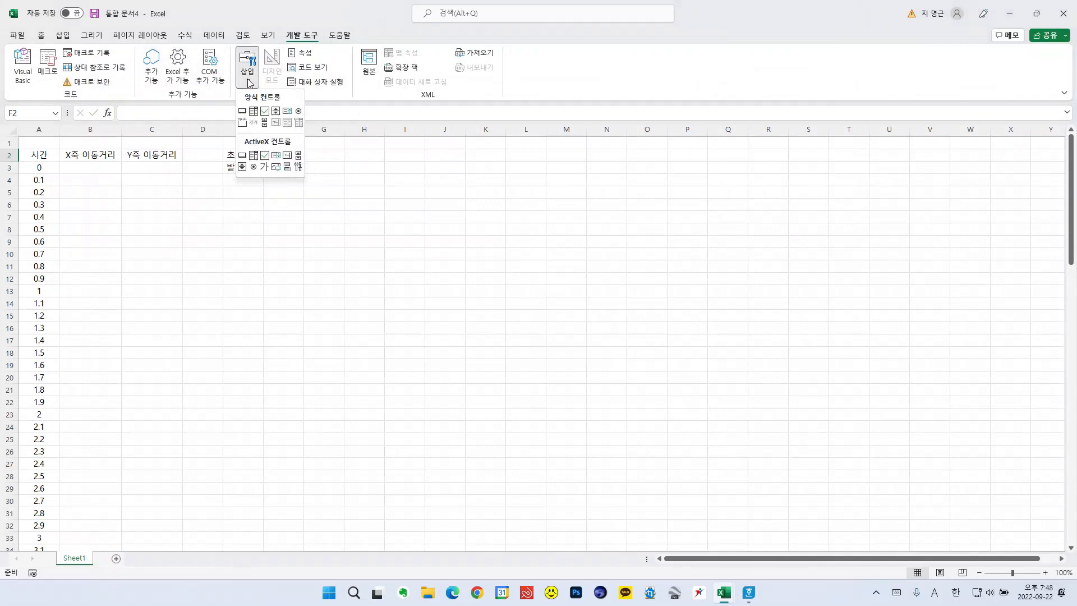
click(264, 122)
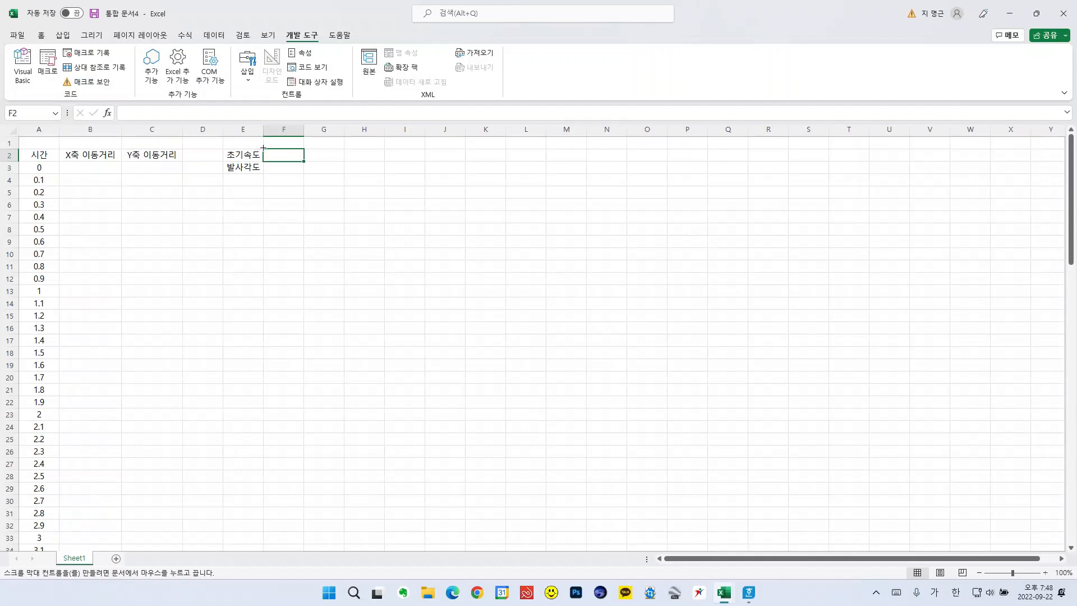
drag(263, 148, 303, 162)
click(303, 170)
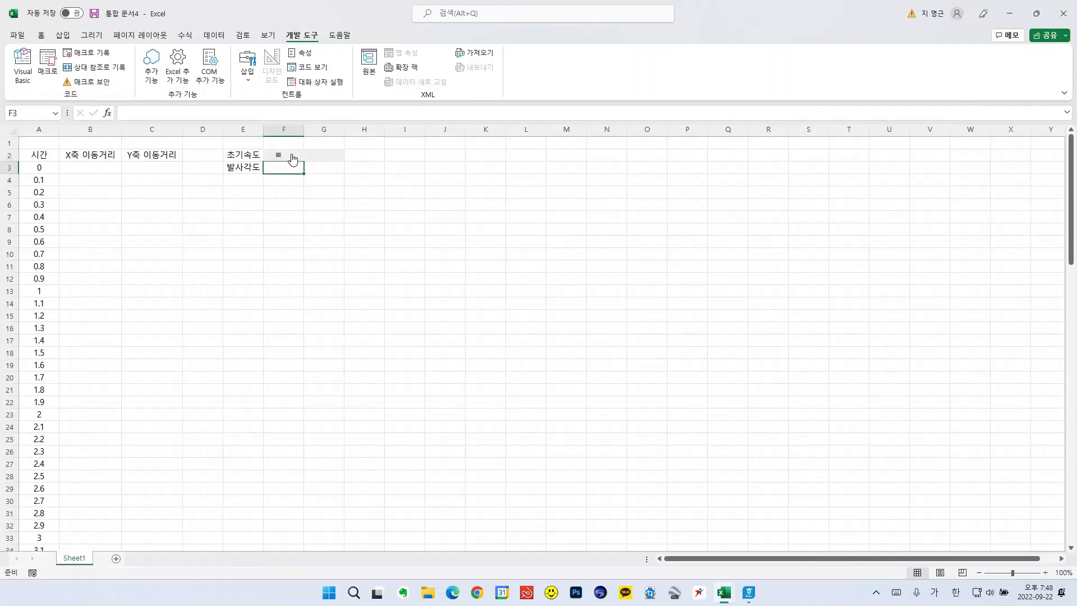
Step: Insert a form-control scroll bar across F3:G3 beside the 발사각도 label
click(248, 70)
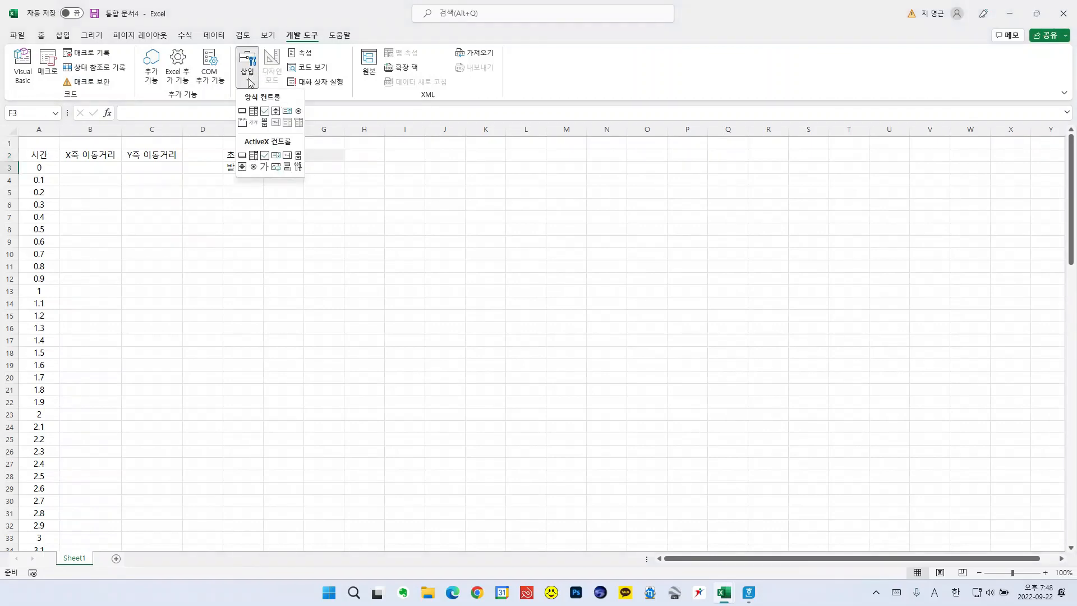
click(265, 122)
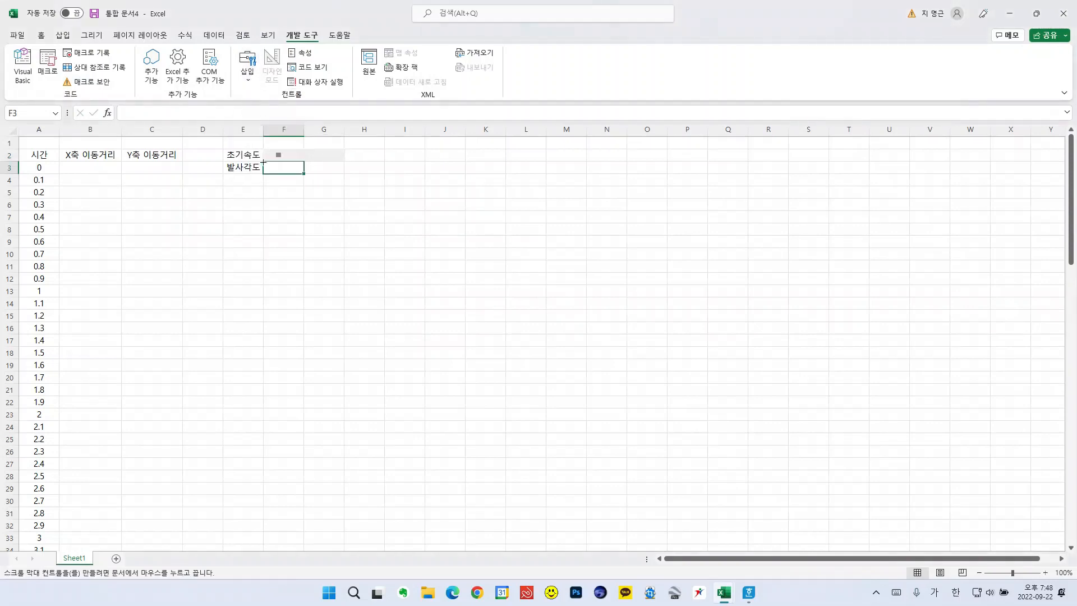
drag(262, 162, 344, 175)
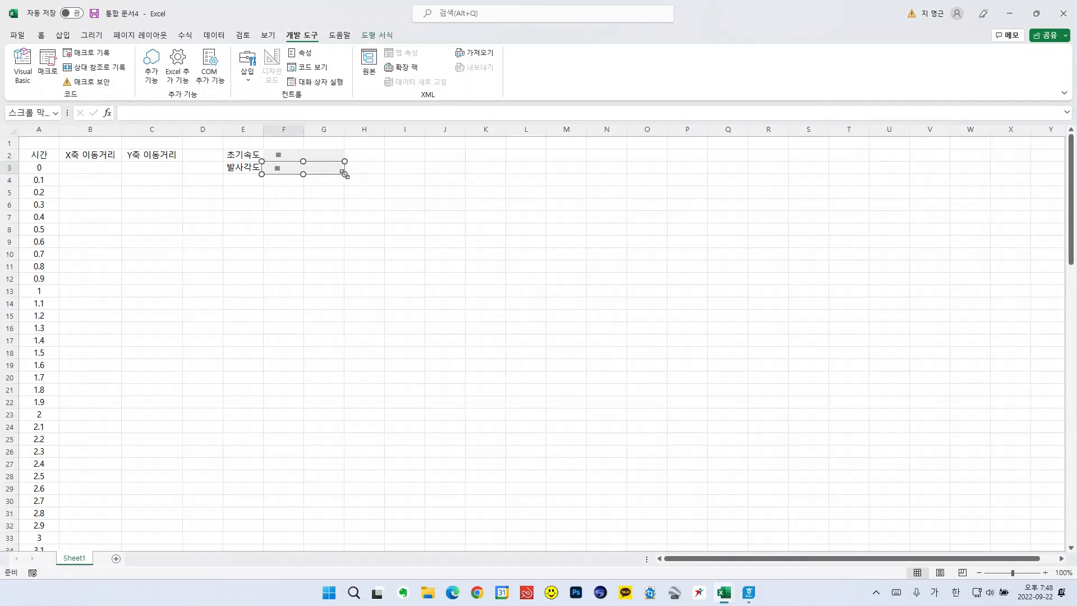
click(307, 193)
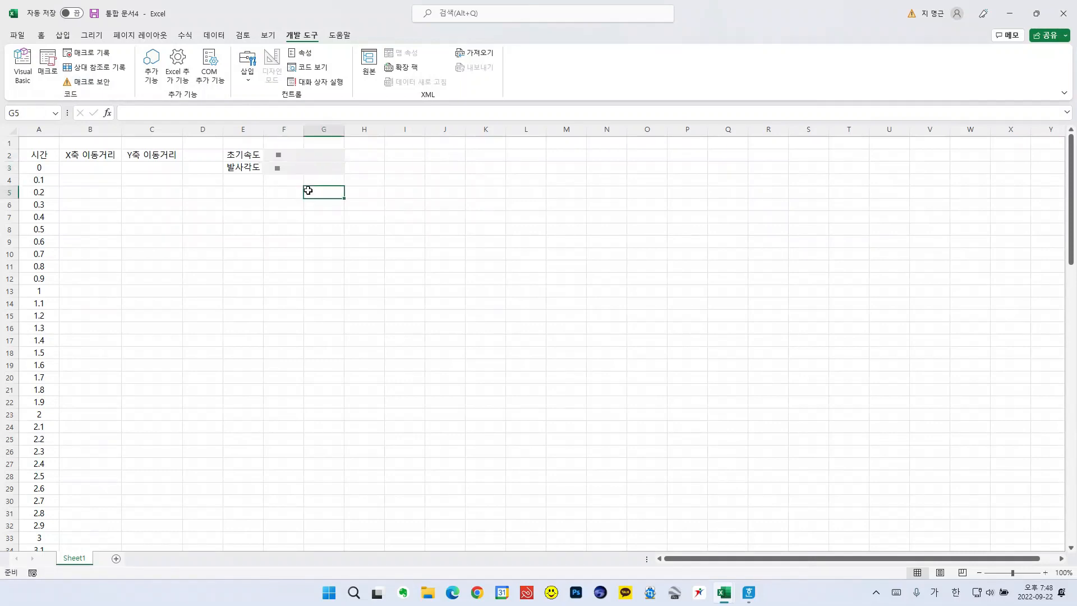
Step: Try out the sliders of the two scroll bars beside 초기속도 and 발사각도
click(302, 160)
click(301, 159)
click(280, 191)
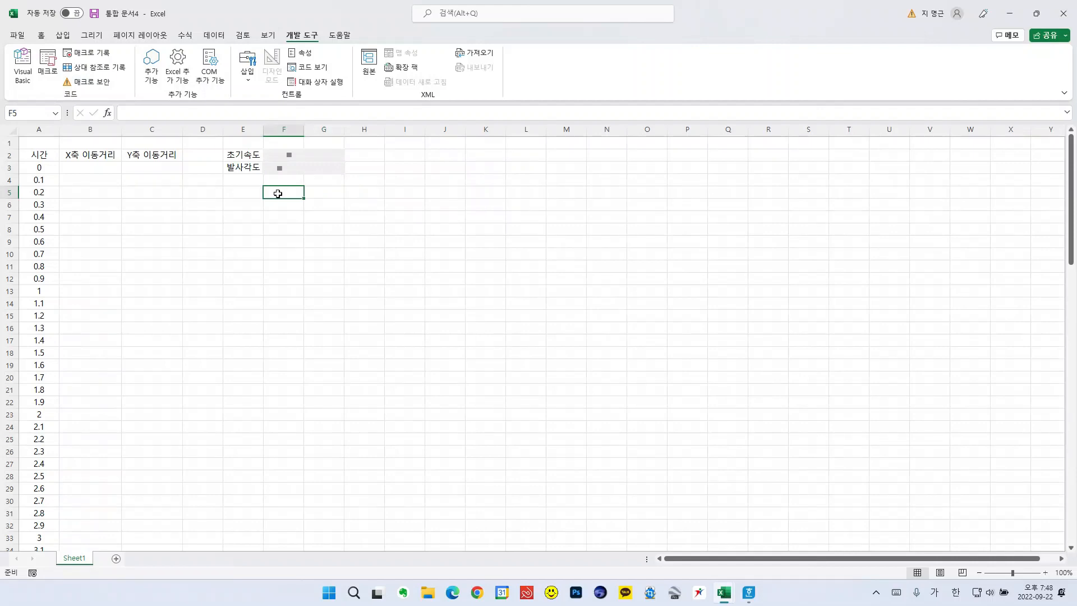
Step: Format the 초기속도 scroll bar with a maximum value of 20 and link it to cell H2
right_click(299, 156)
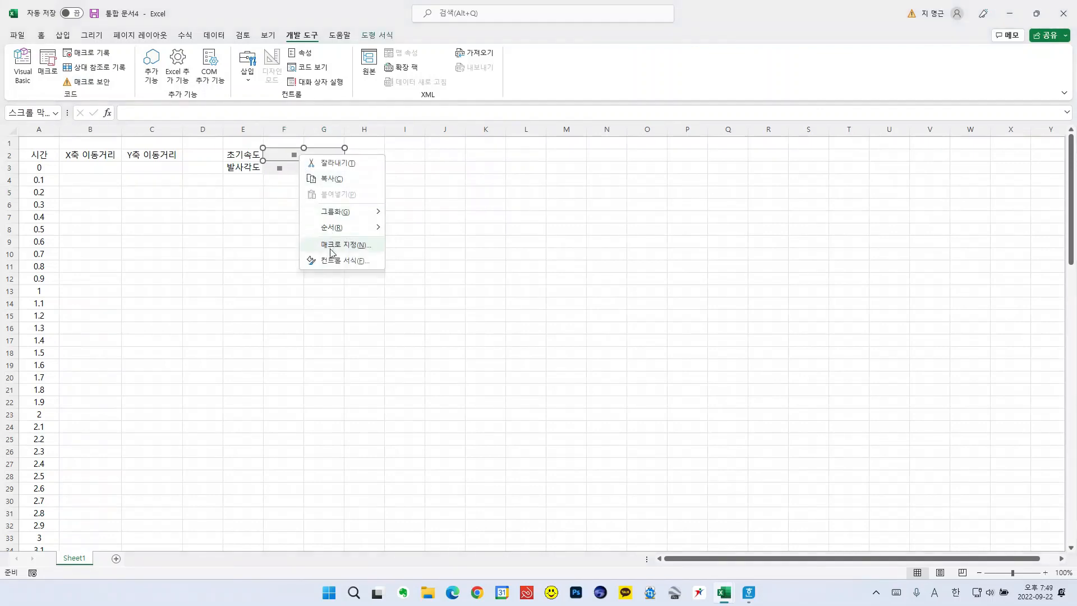
click(330, 261)
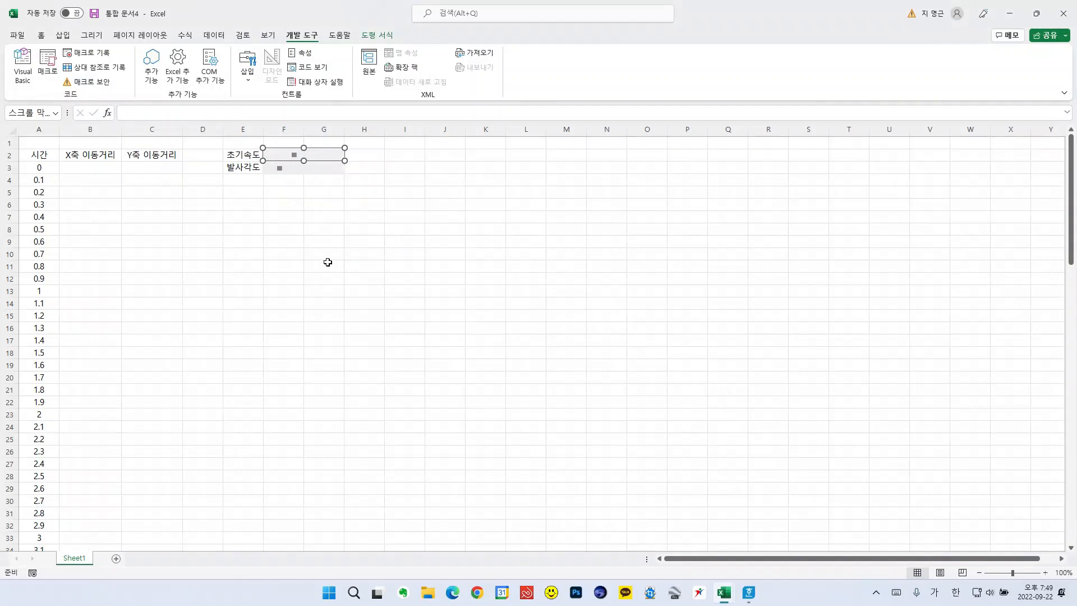
drag(658, 170, 574, 141)
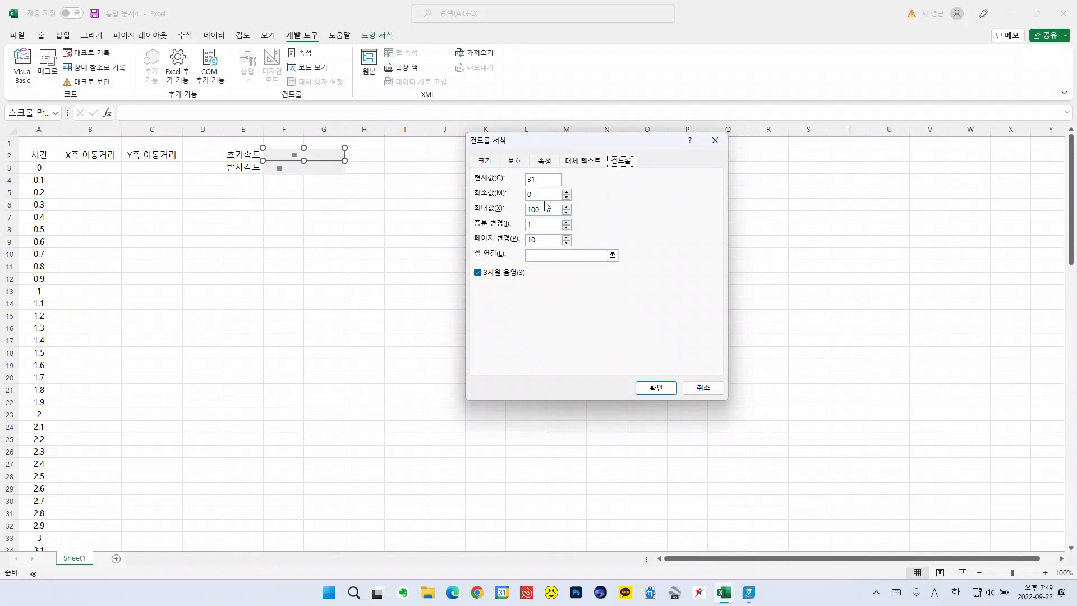
drag(545, 214, 514, 211)
text(20)
click(615, 258)
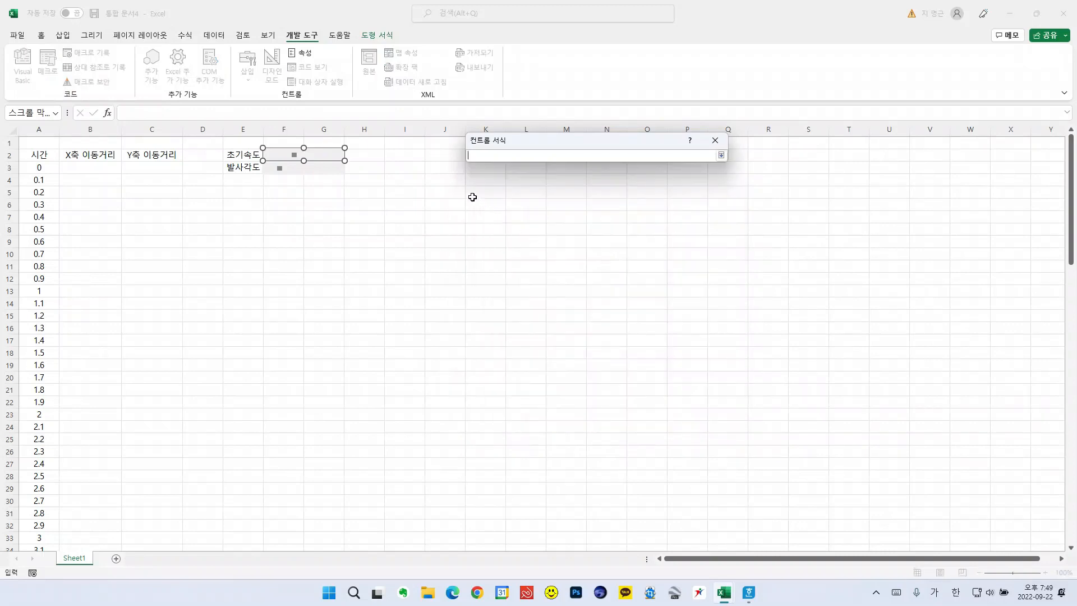
click(368, 154)
click(722, 156)
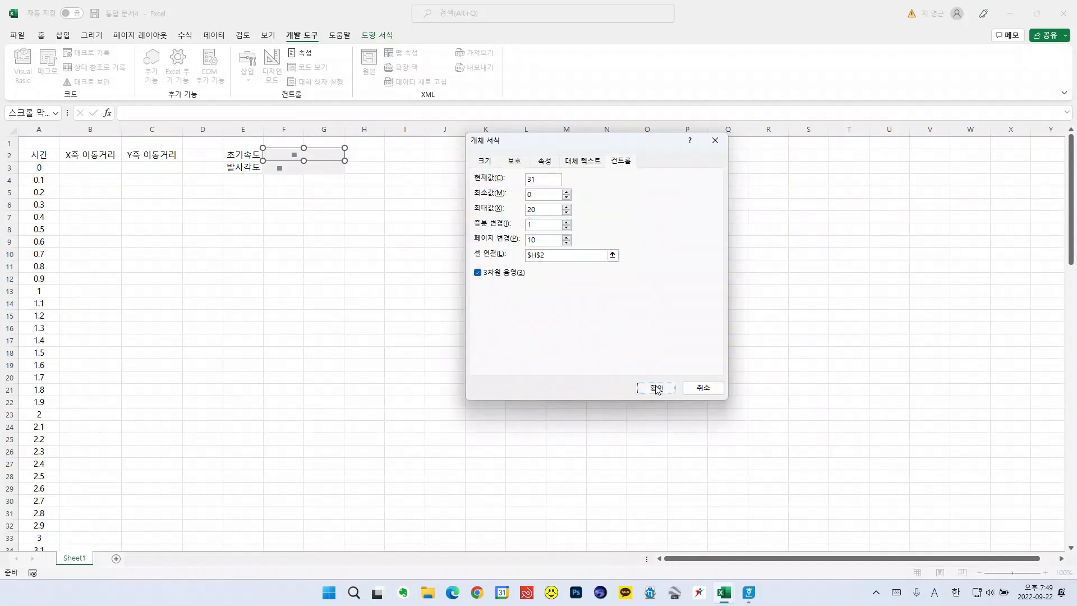
click(656, 388)
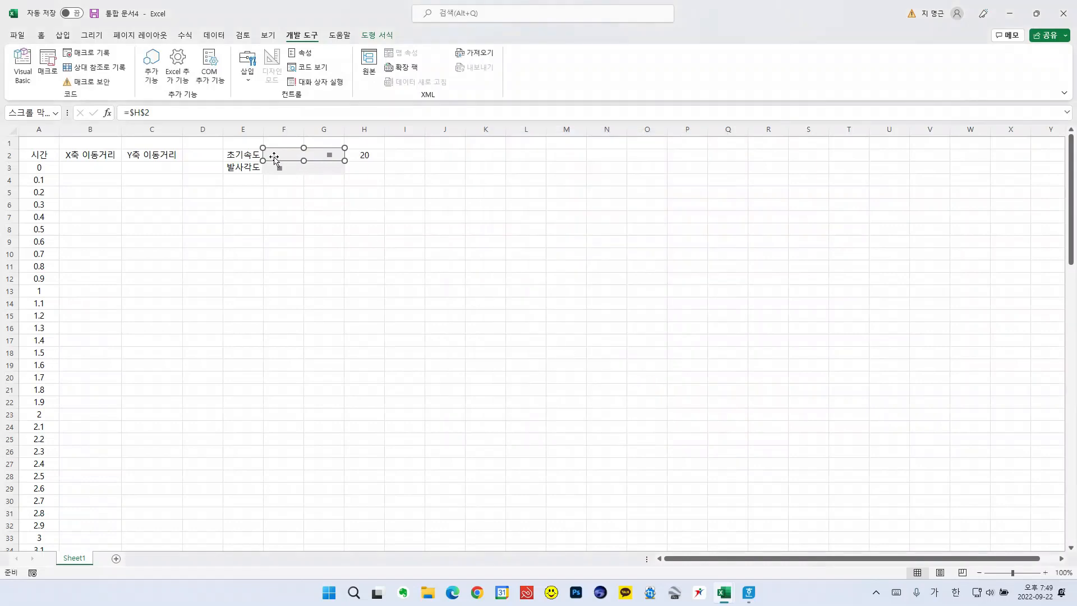
Step: Test the 초기속도 scroll bar by lowering its value and raising it back to 20
click(293, 193)
click(269, 157)
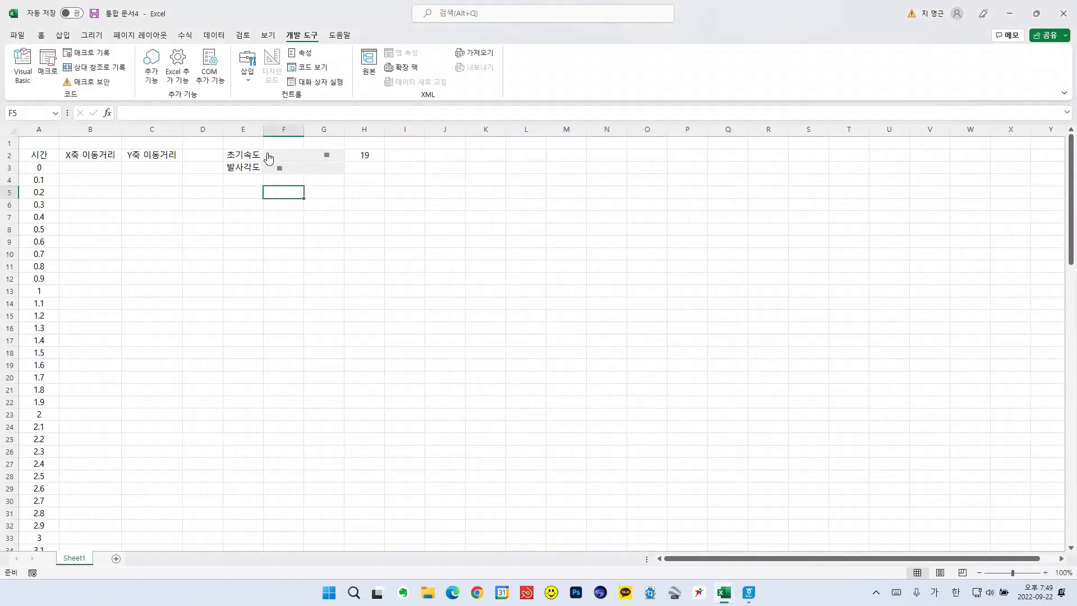
drag(269, 156, 273, 157)
drag(339, 158, 341, 156)
click(310, 174)
click(305, 192)
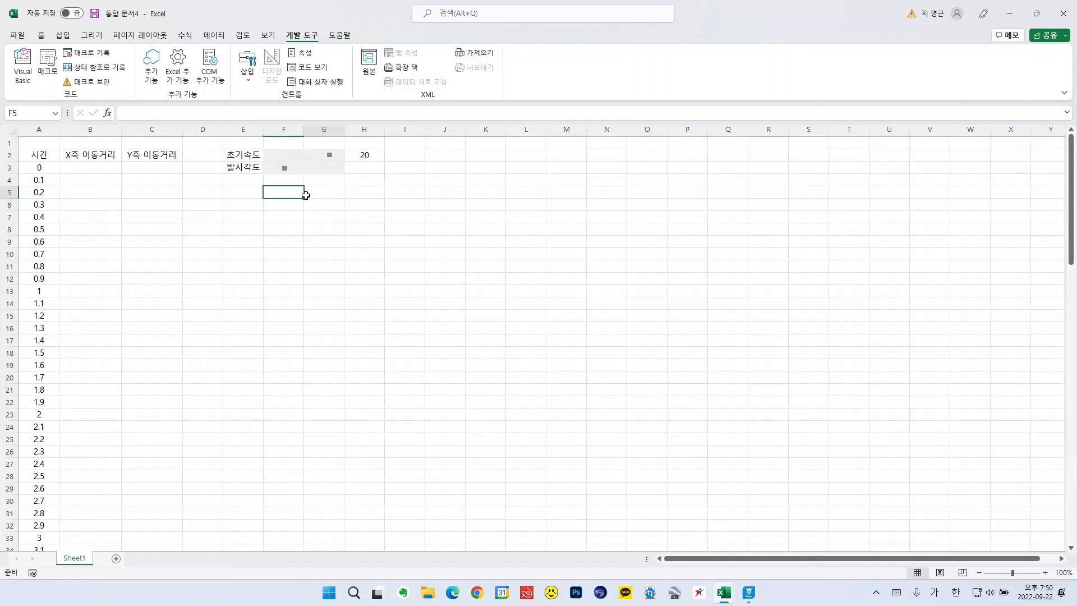
Step: Format the 발사각도 scroll bar with a maximum value of 90 and link it to cell H3
right_click(300, 165)
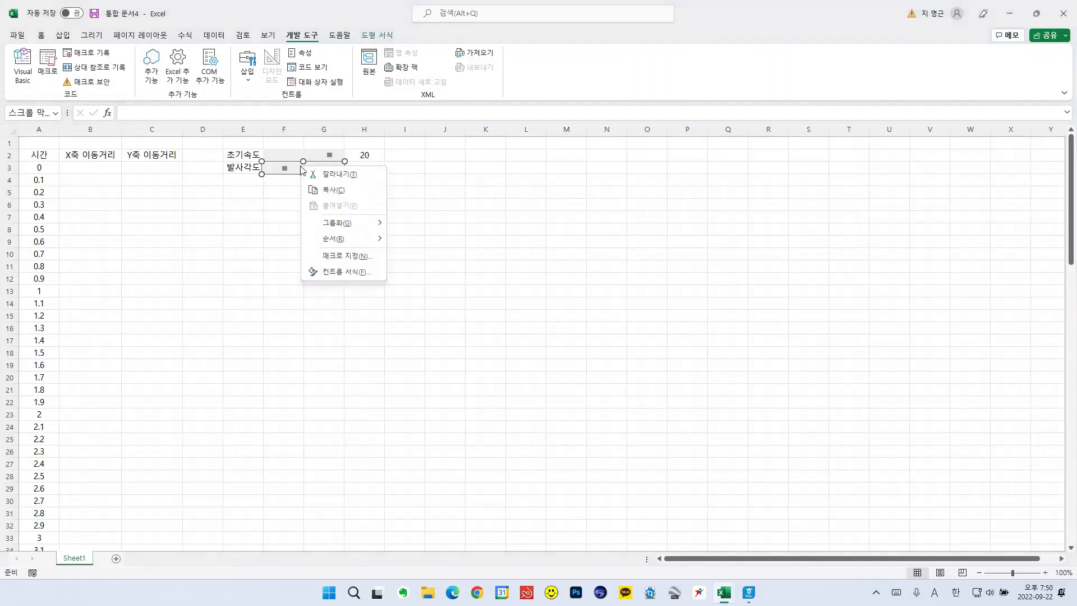
click(340, 272)
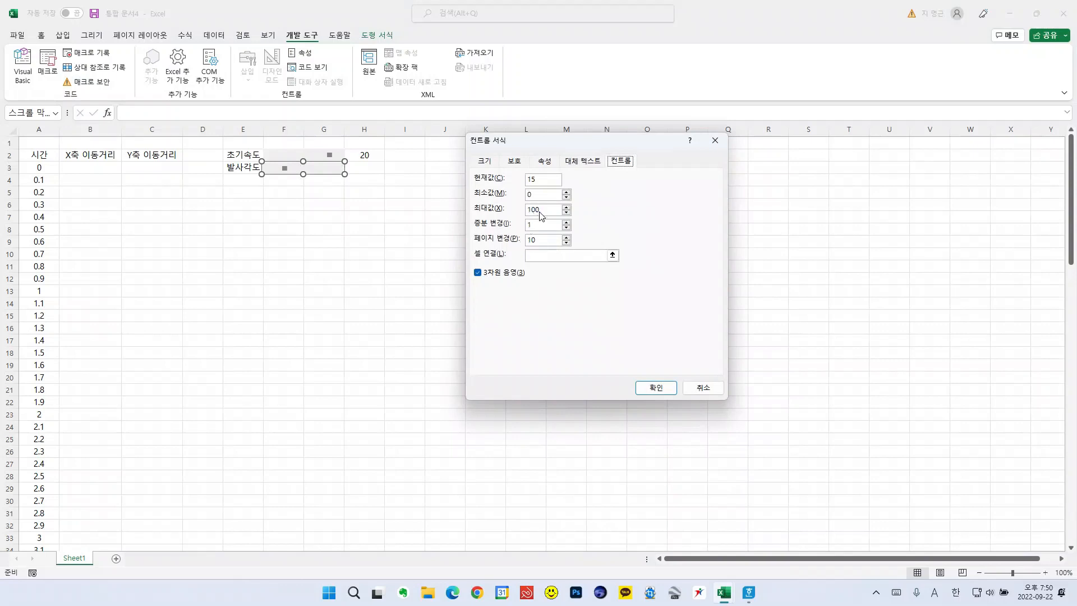
drag(541, 210, 517, 210)
text(90)
click(612, 255)
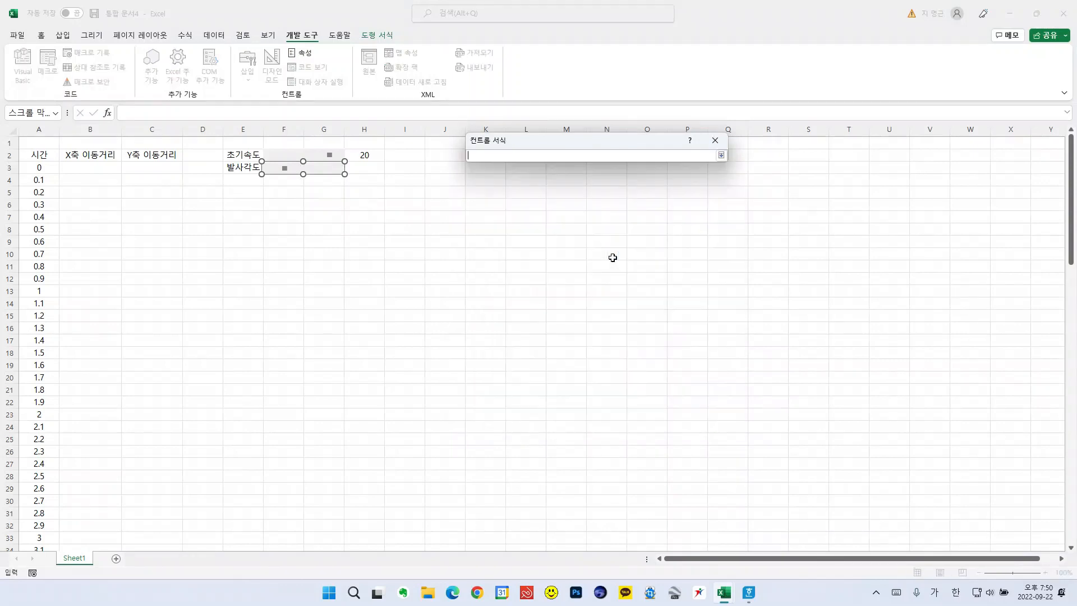
click(364, 168)
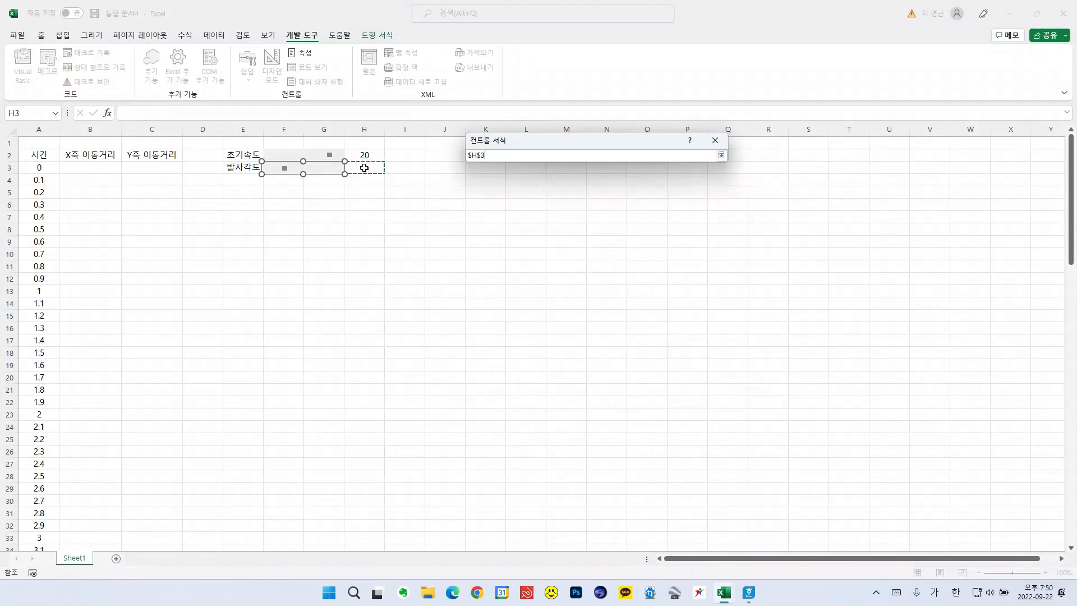
click(721, 155)
click(656, 387)
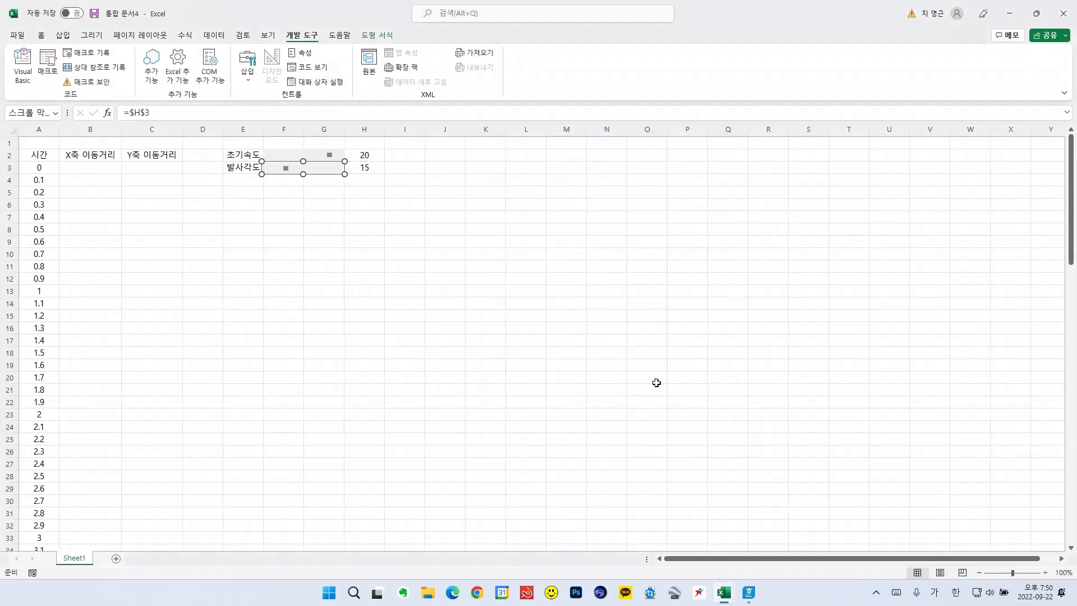
Step: Move the 발사각도 scroll bar down to 0
click(327, 243)
drag(343, 173, 266, 169)
click(270, 178)
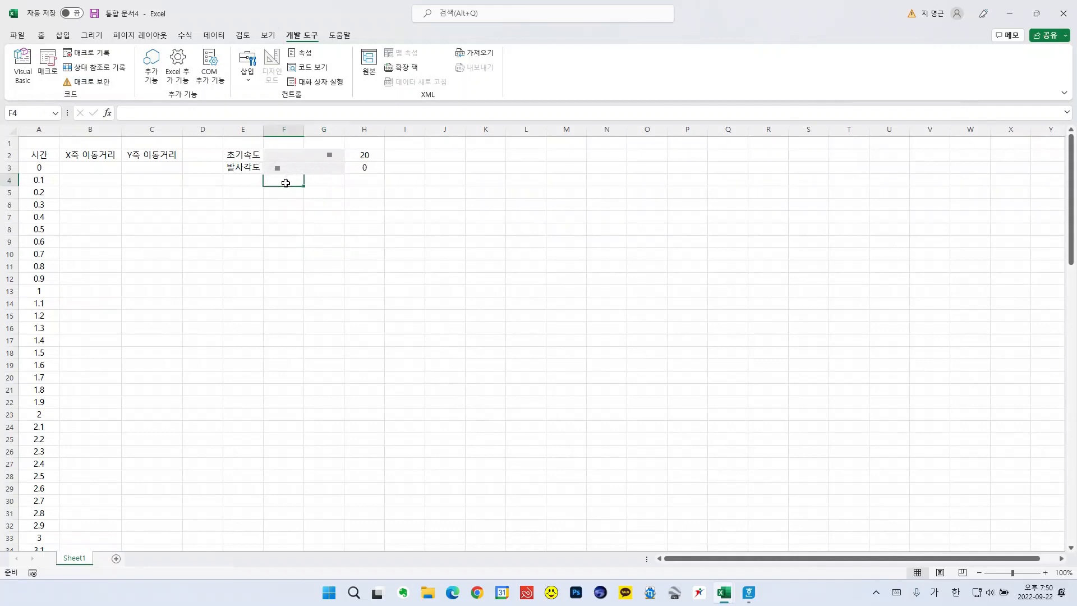
Step: Enter the X-axis distance formula =H2*COS(H3)*A3 in cell B3
click(89, 158)
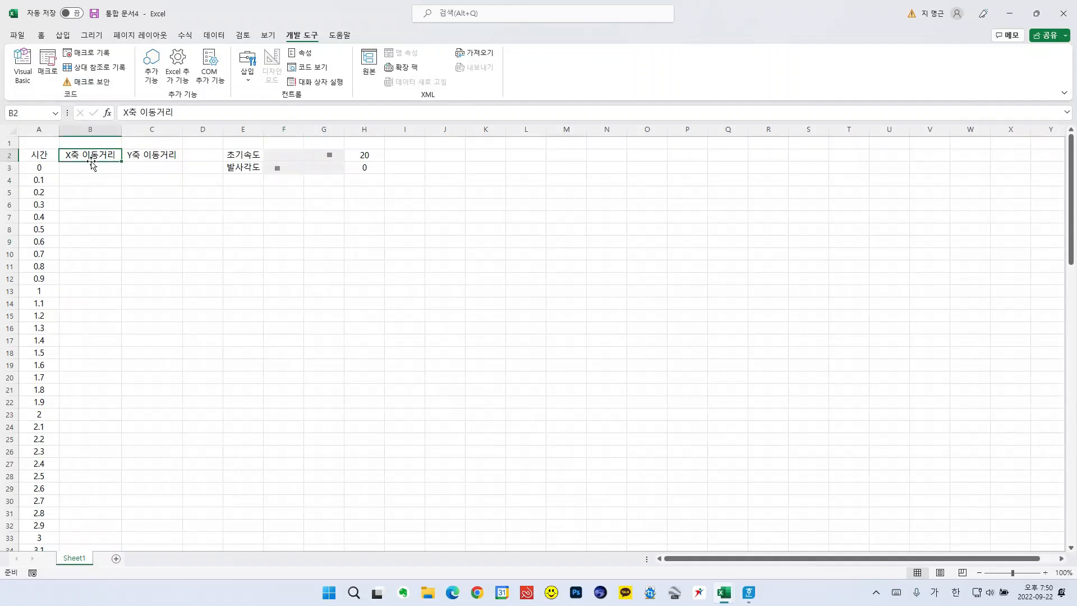
click(147, 156)
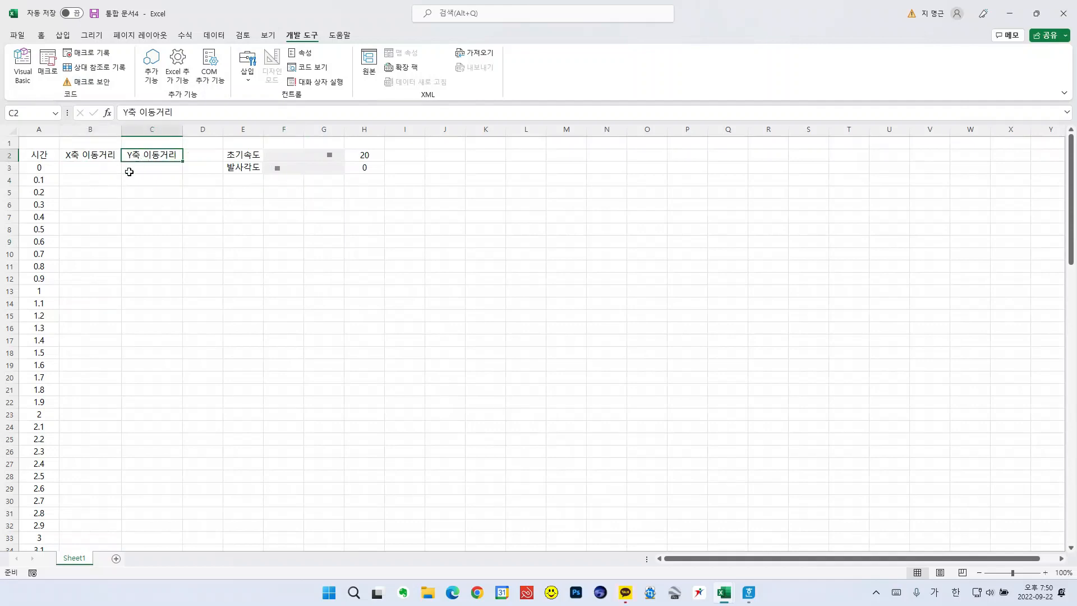
click(91, 169)
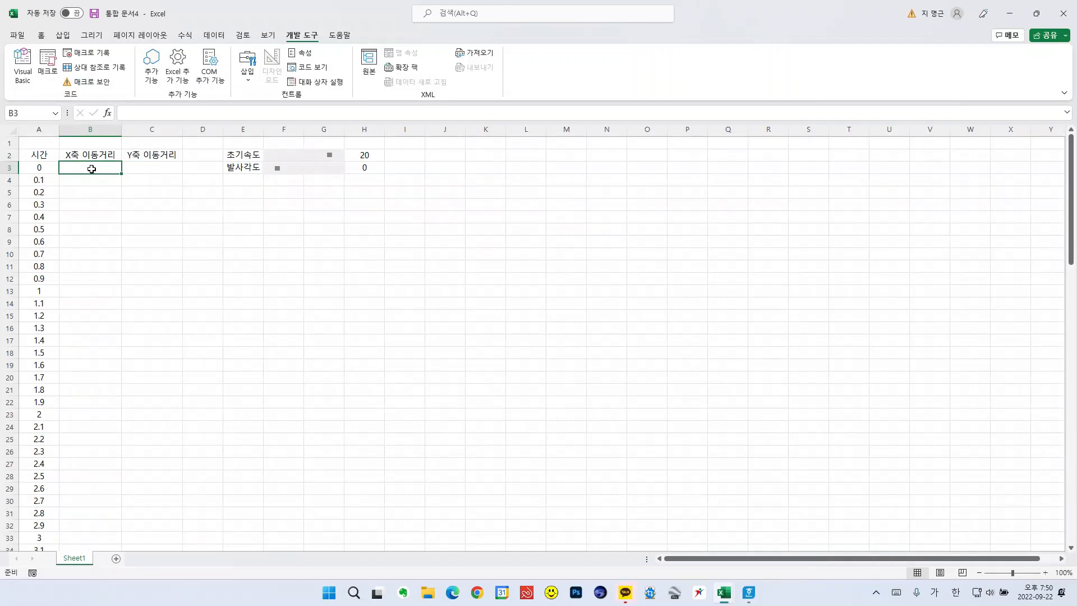
text(=)
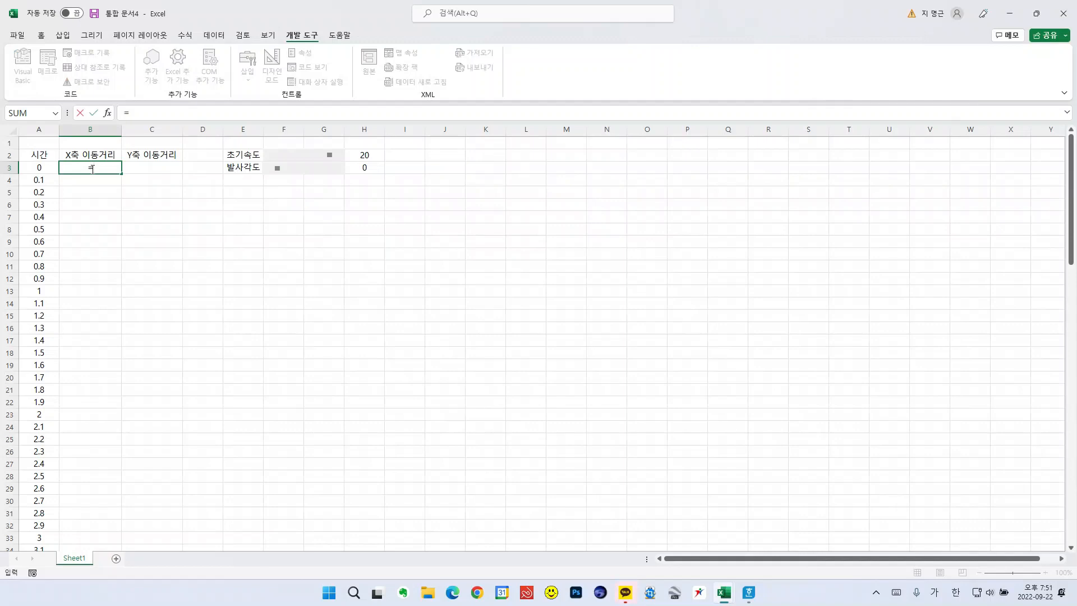
text(챈)
key(BackSpace)
key(BackSpace)
key(BackSpace)
key(Hangul)
text(h3)
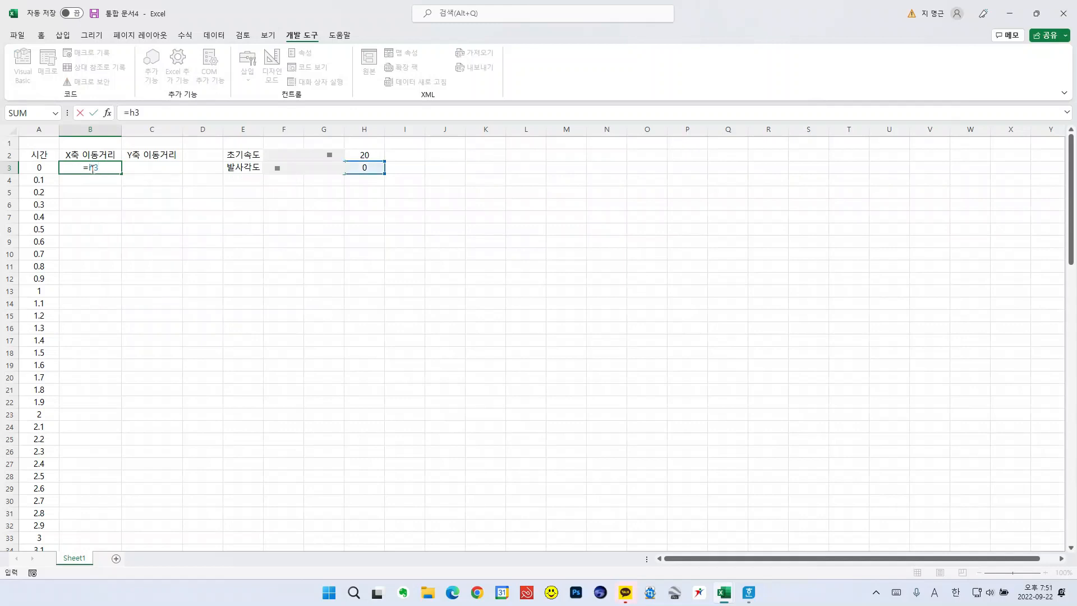
key(BackSpace)
key(BackSpace)
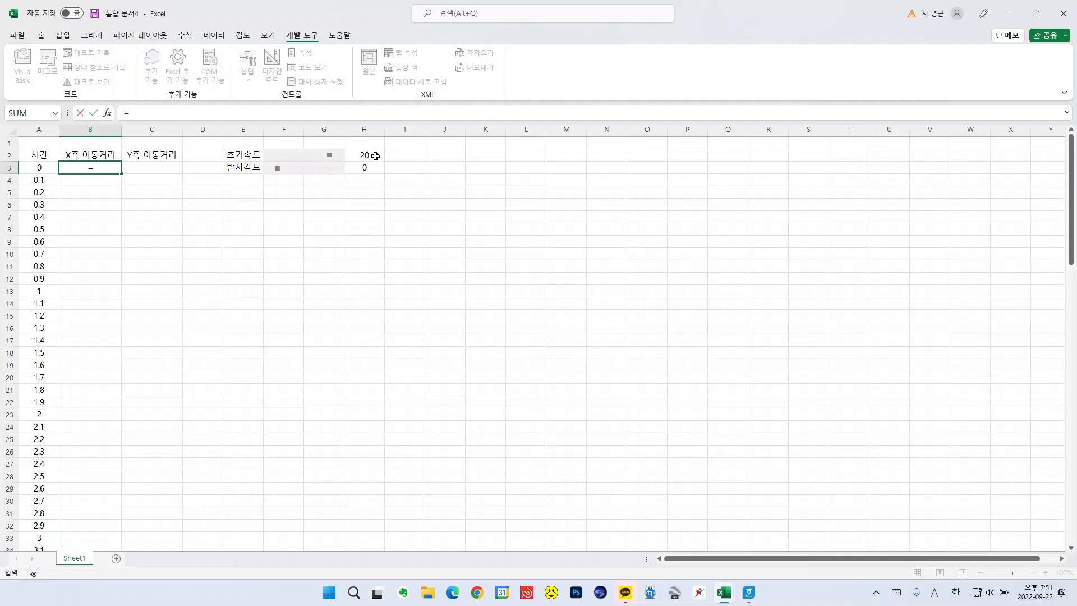
click(375, 156)
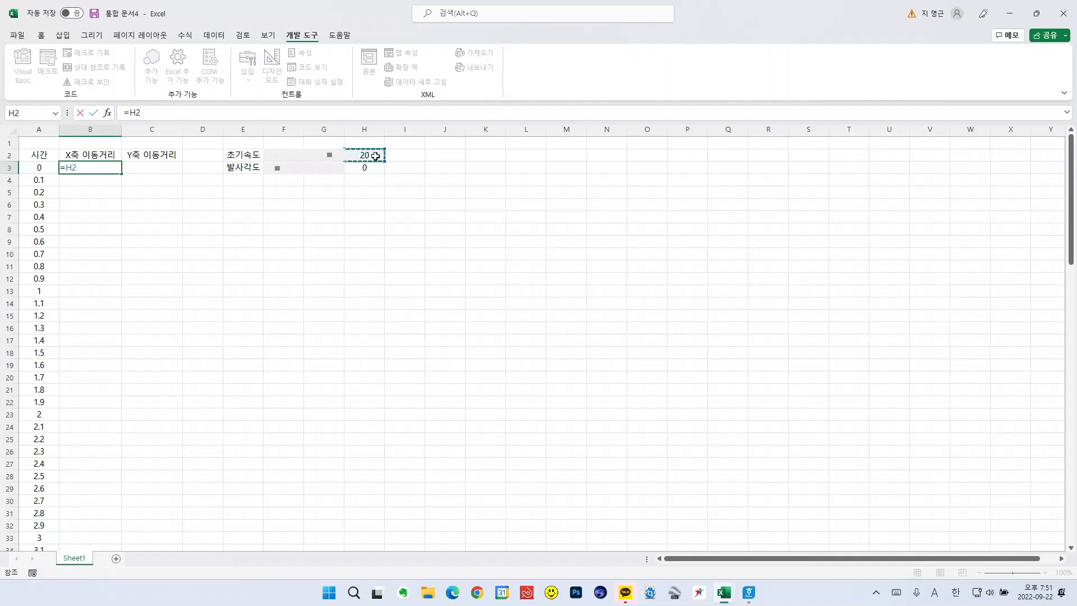
text(*cos)
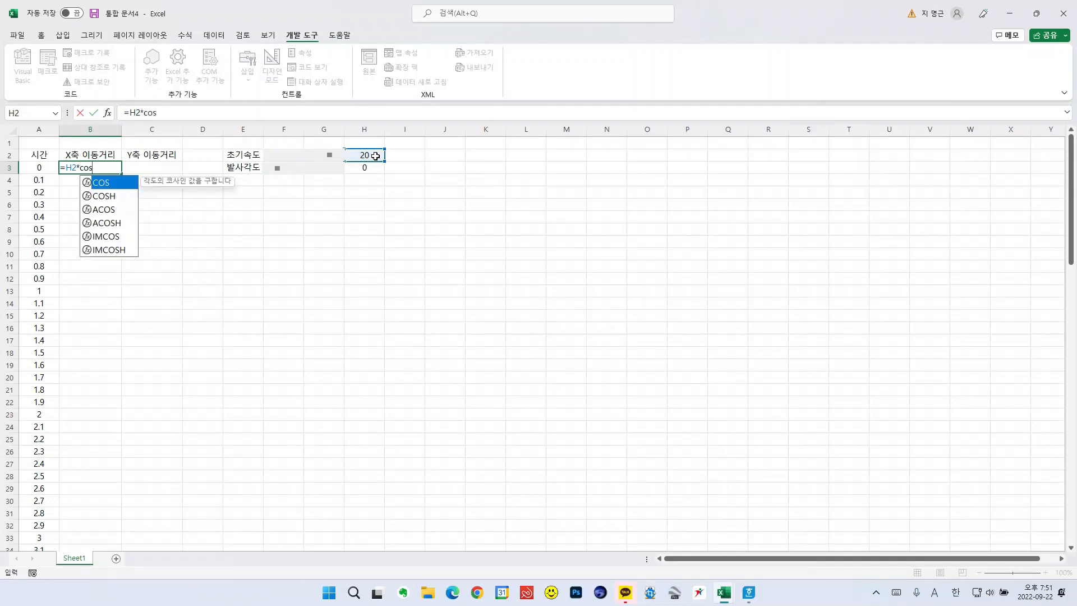
text(()
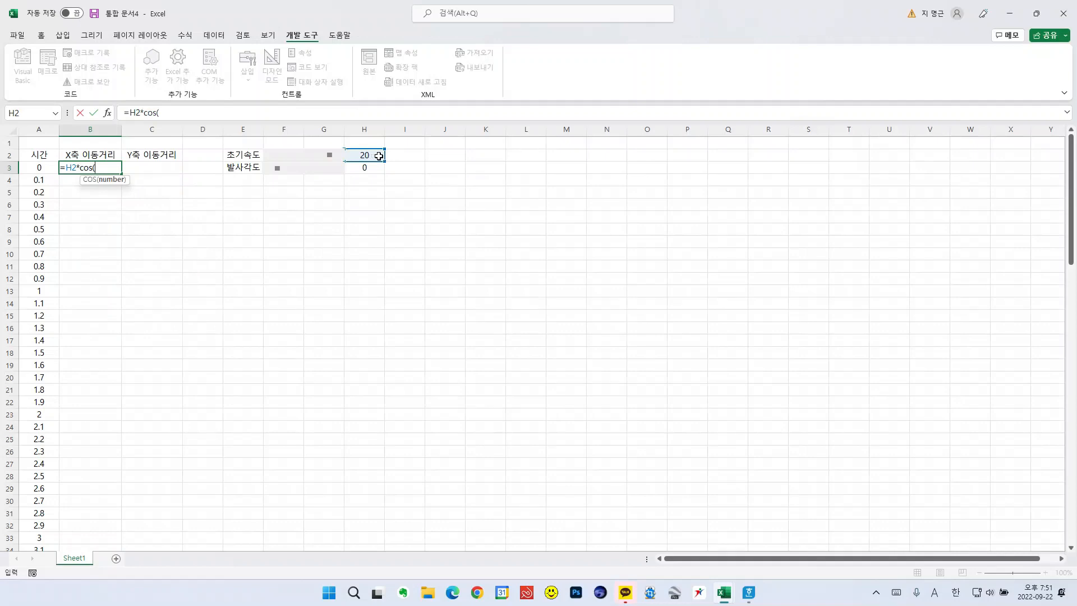
click(365, 169)
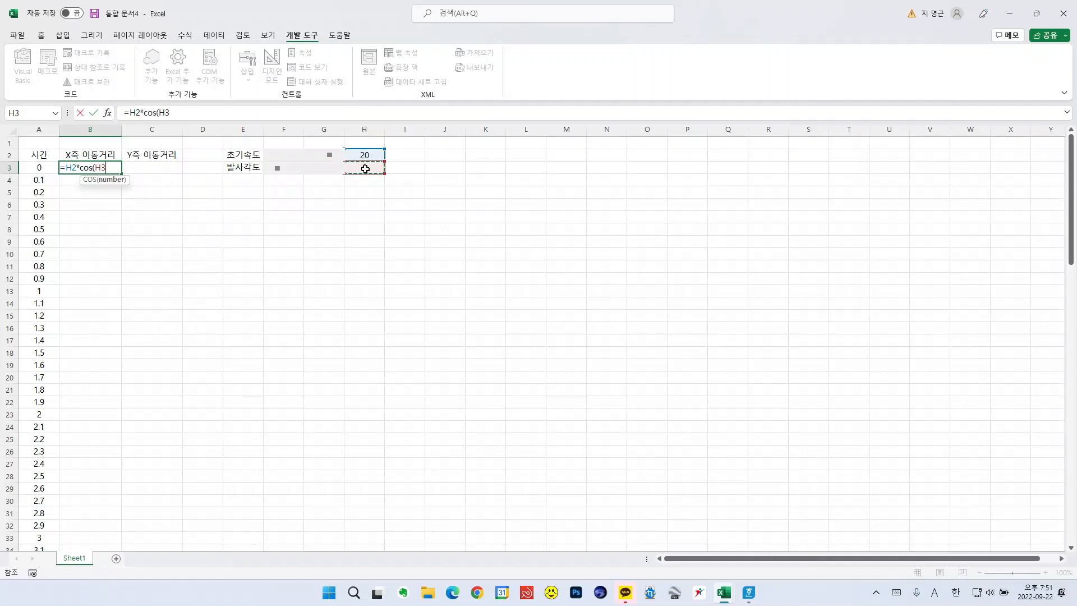
text()*)
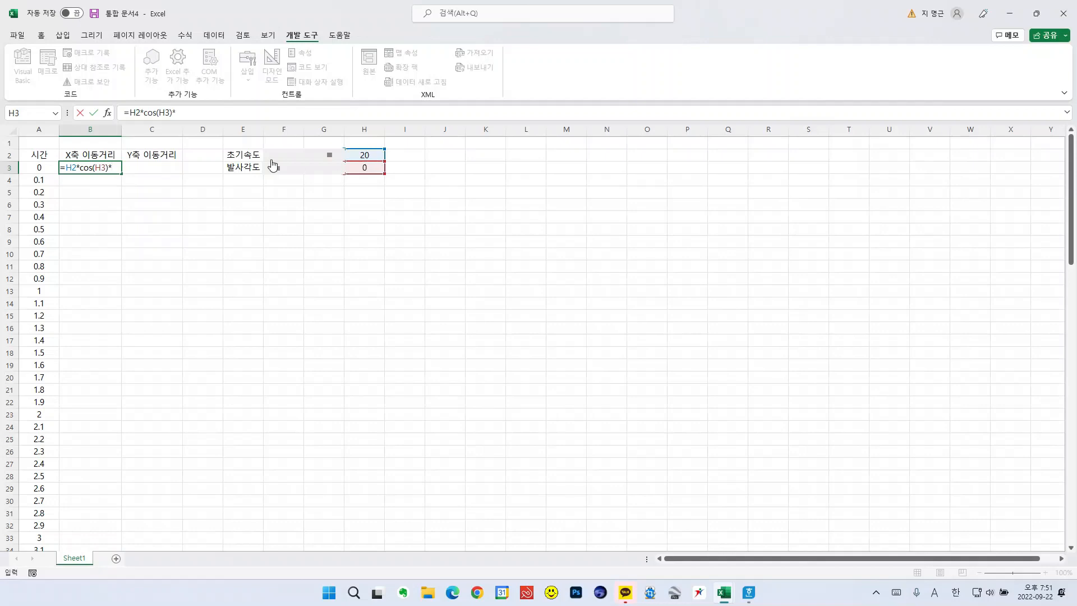
click(47, 167)
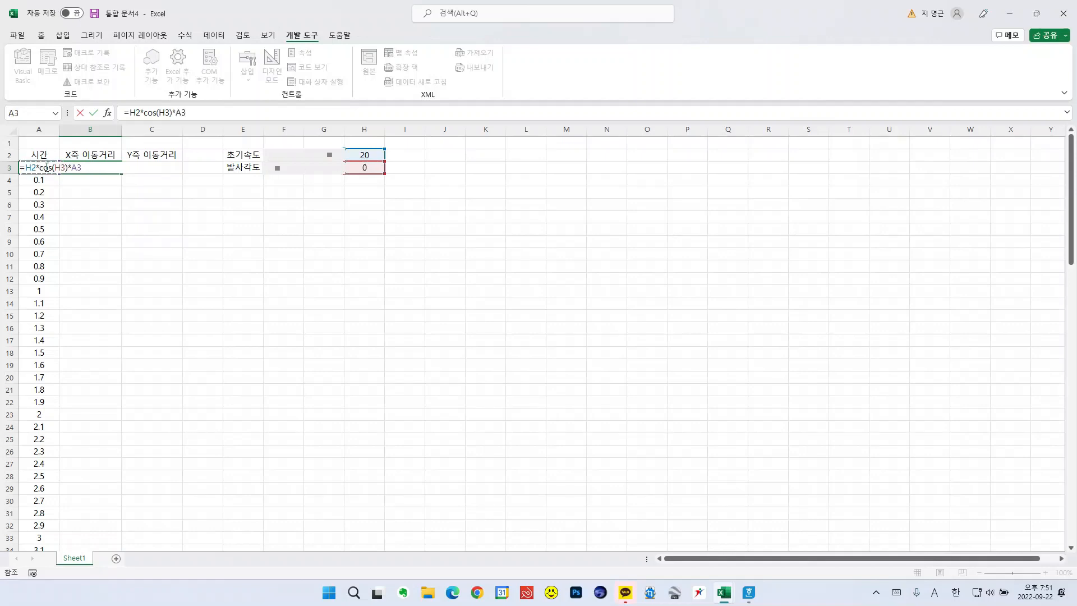
key(Return)
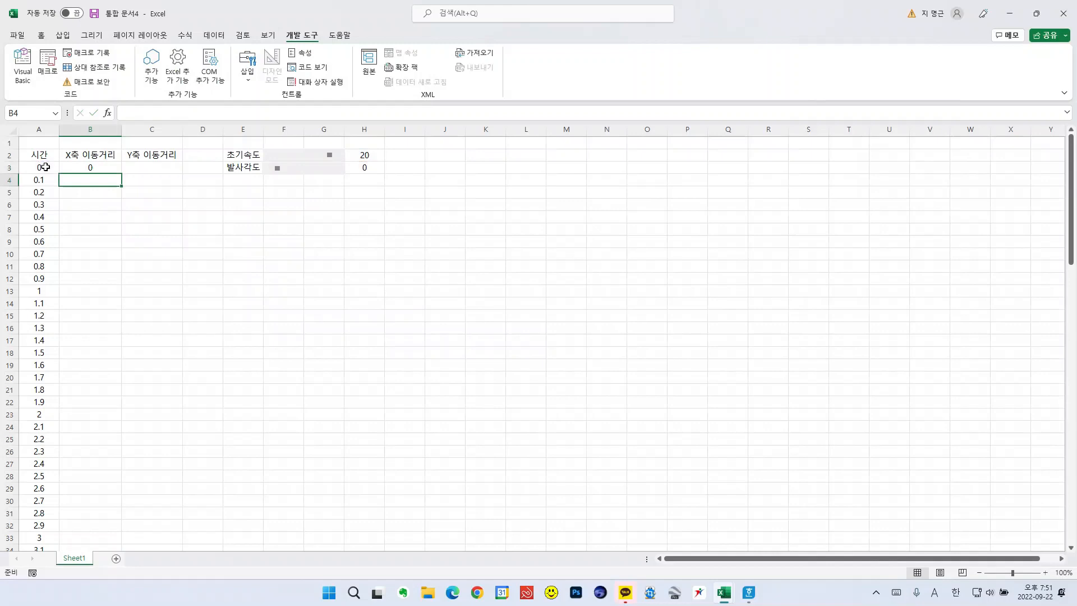
key(Up)
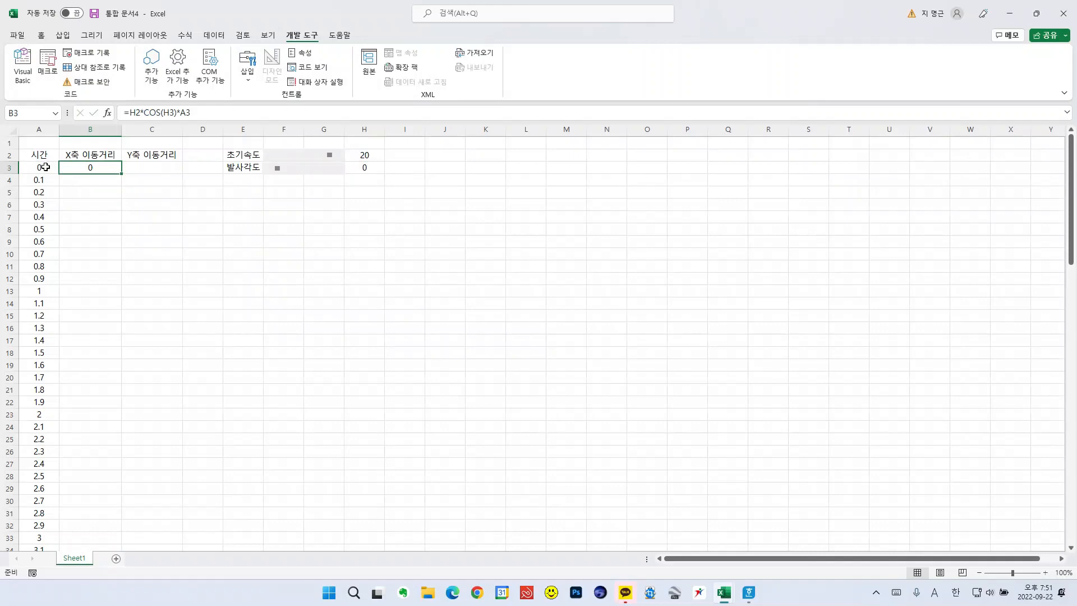
Step: Enter the Y-axis distance formula =H2*SIN(H3)*A3-1/2*9.8*A3^2 in cell C3
key(Right)
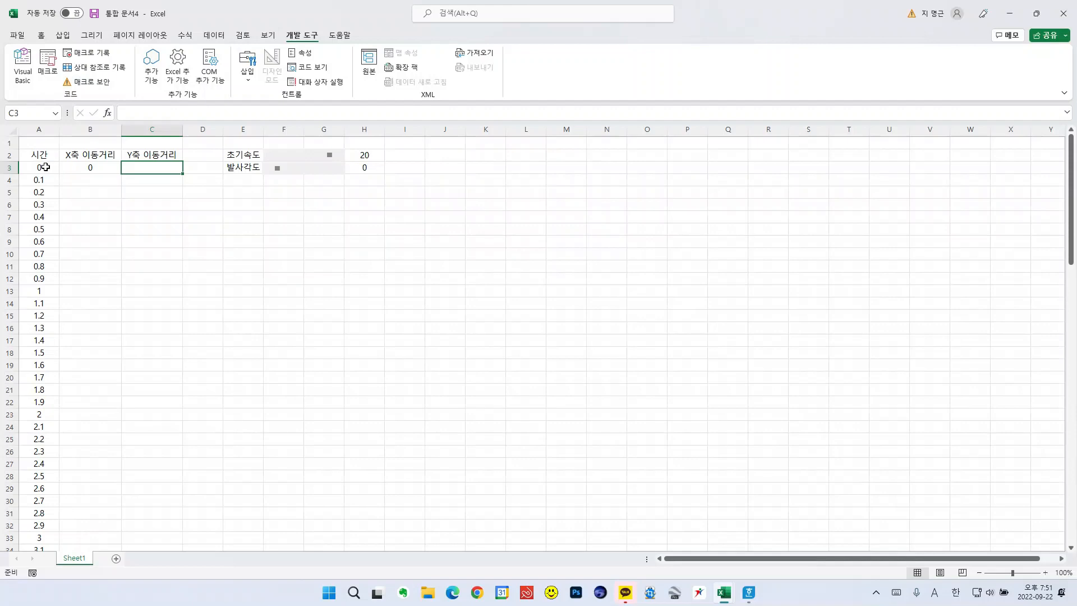
text(=)
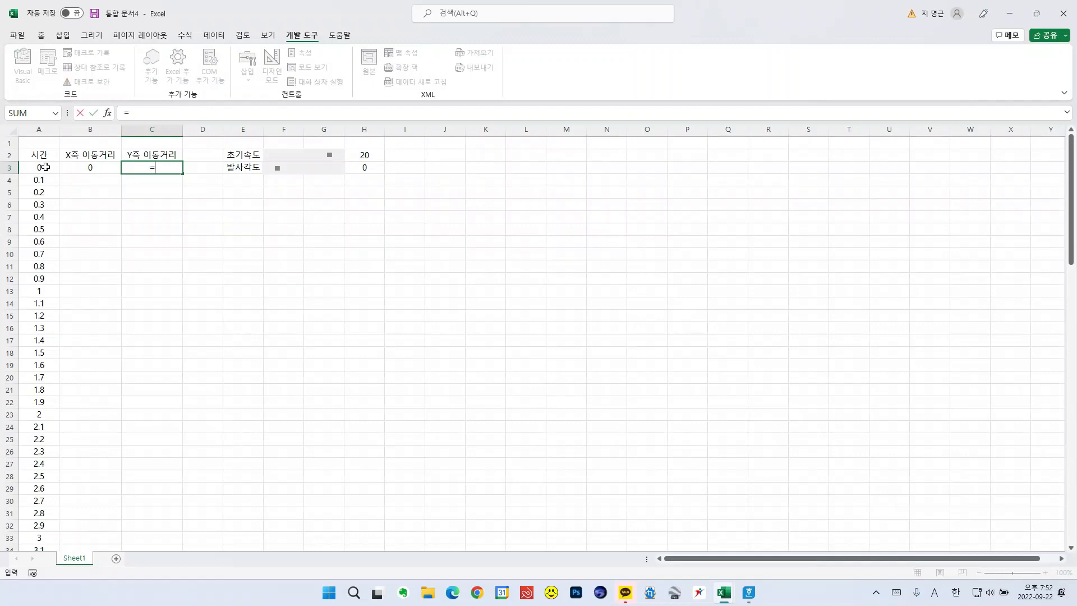
click(365, 155)
text(*)
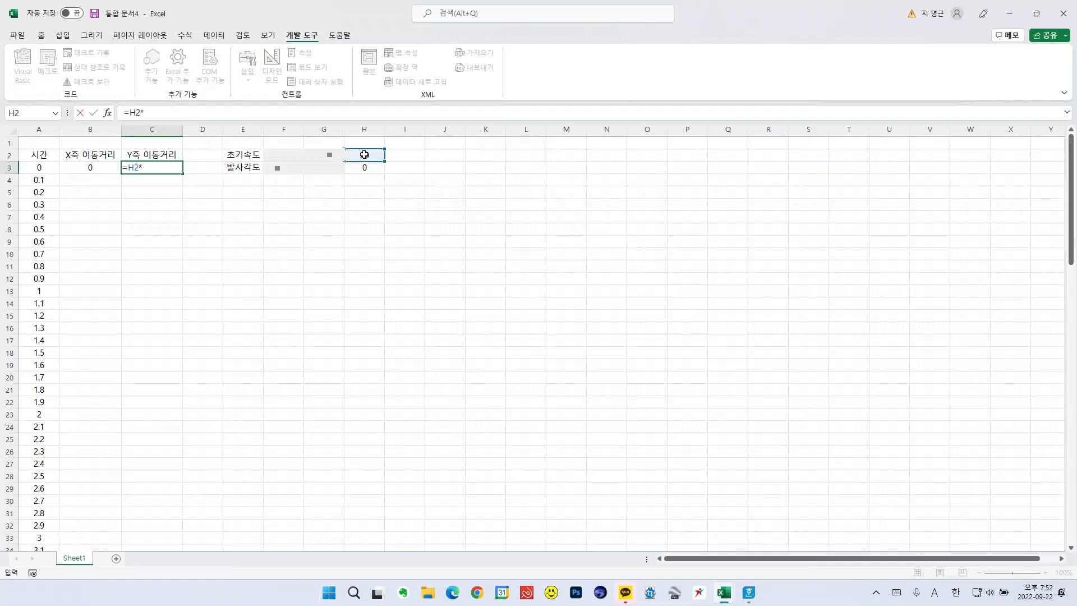
text(s)
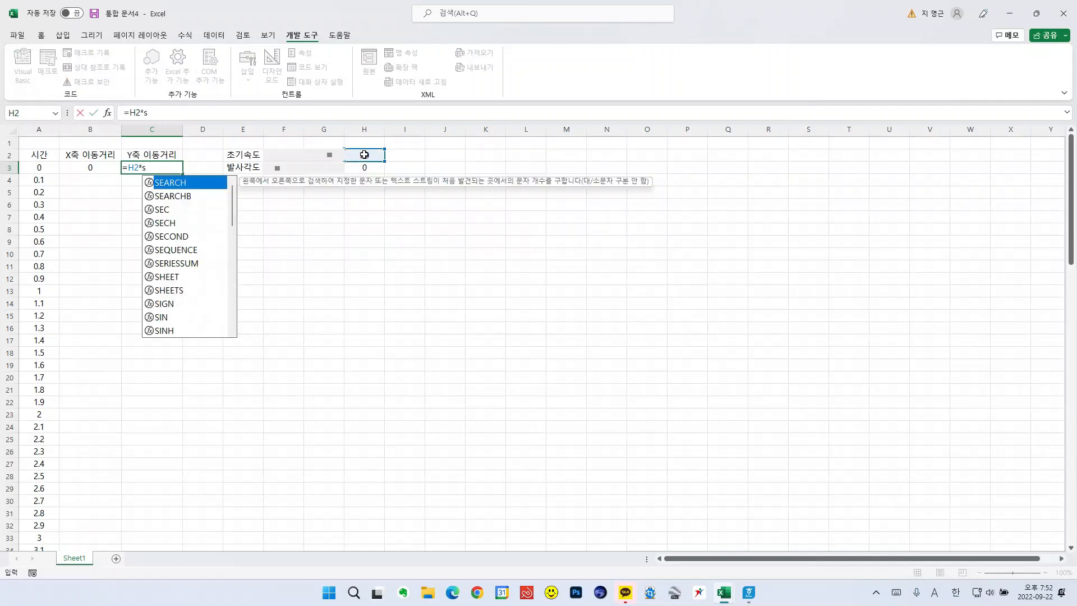
text(in()
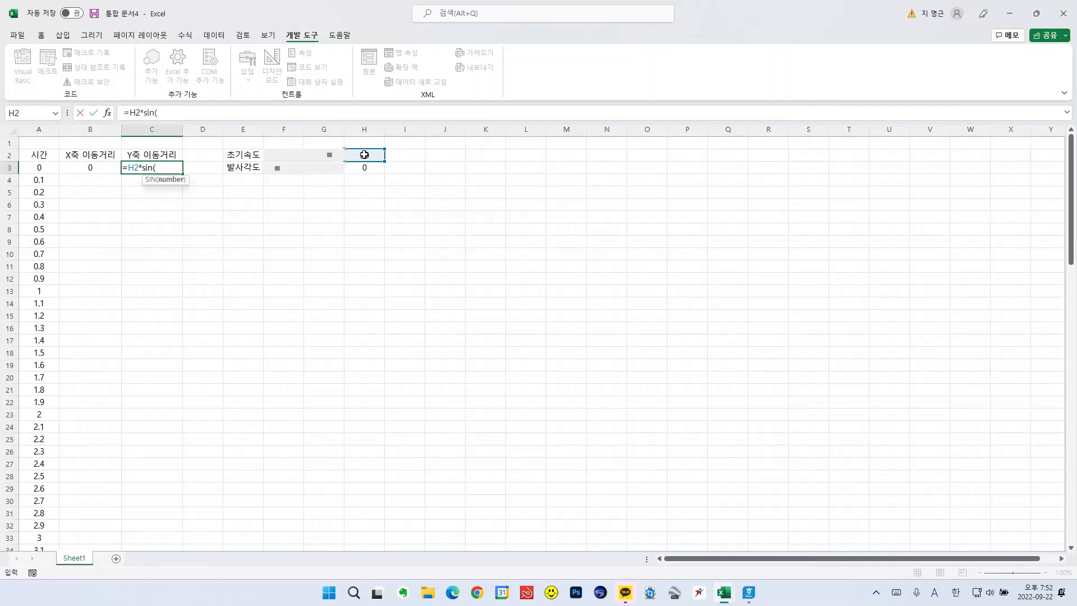
click(374, 167)
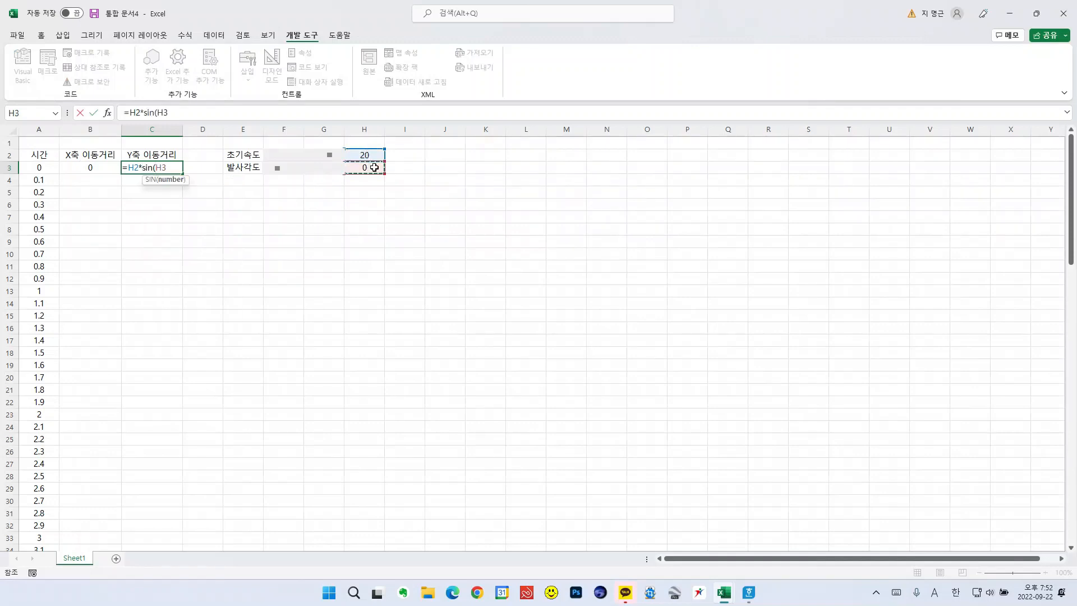
text())
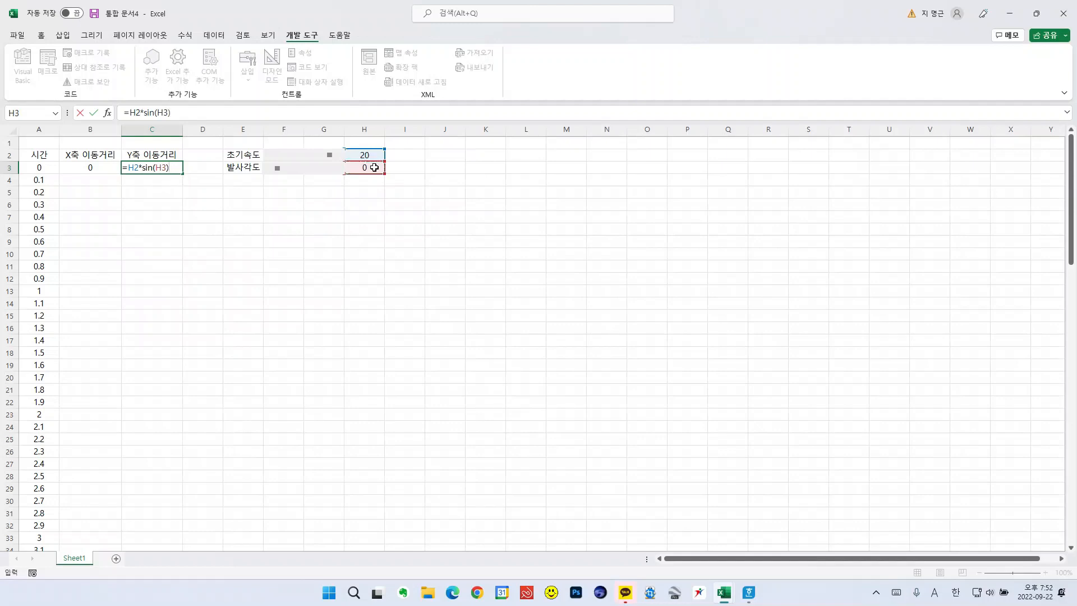
text(*)
click(53, 165)
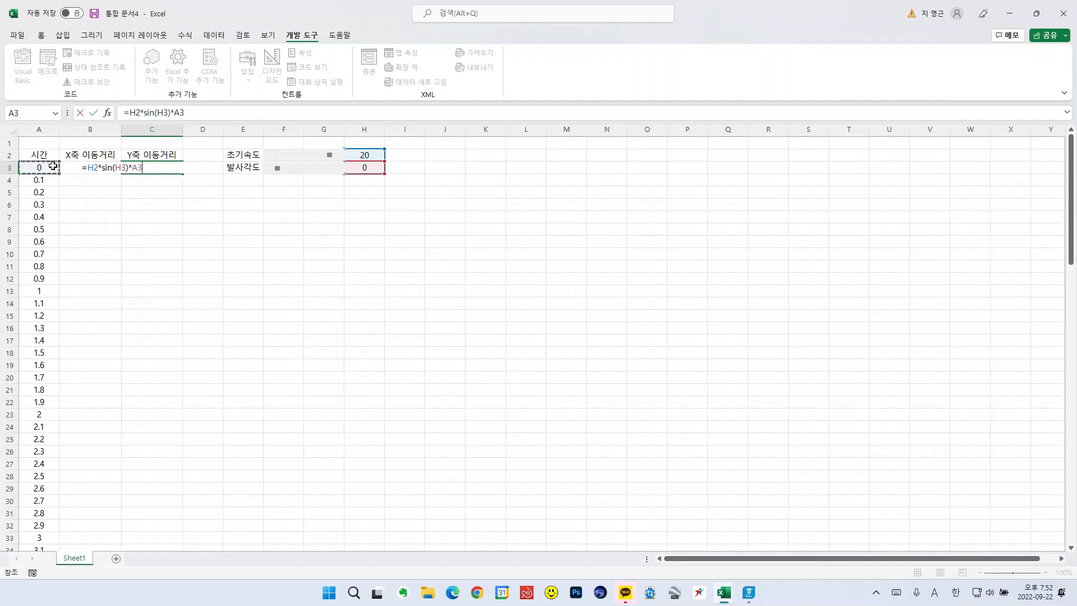
text(-1/2*9.8*)
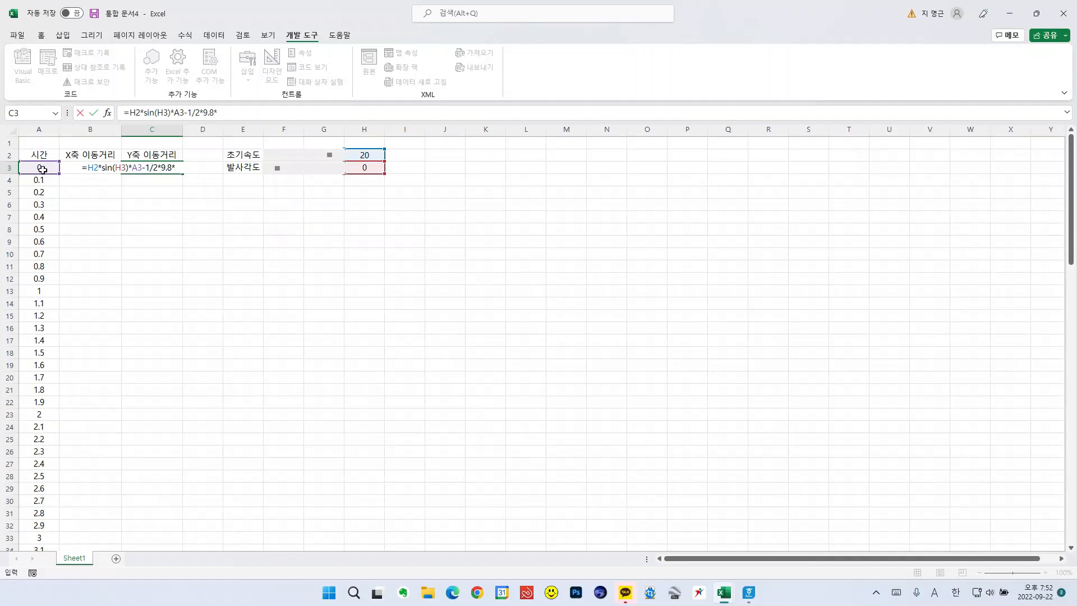
click(42, 169)
text(^2)
key(Return)
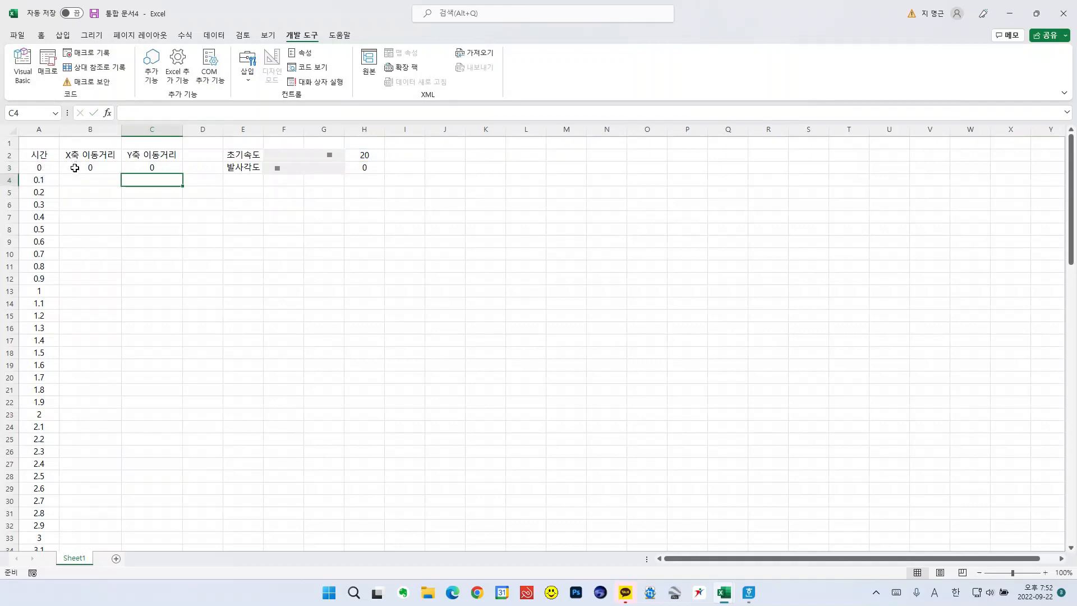
Step: Fill the X and Y distance formulas from B3:C3 down alongside the whole time column
drag(78, 166, 145, 166)
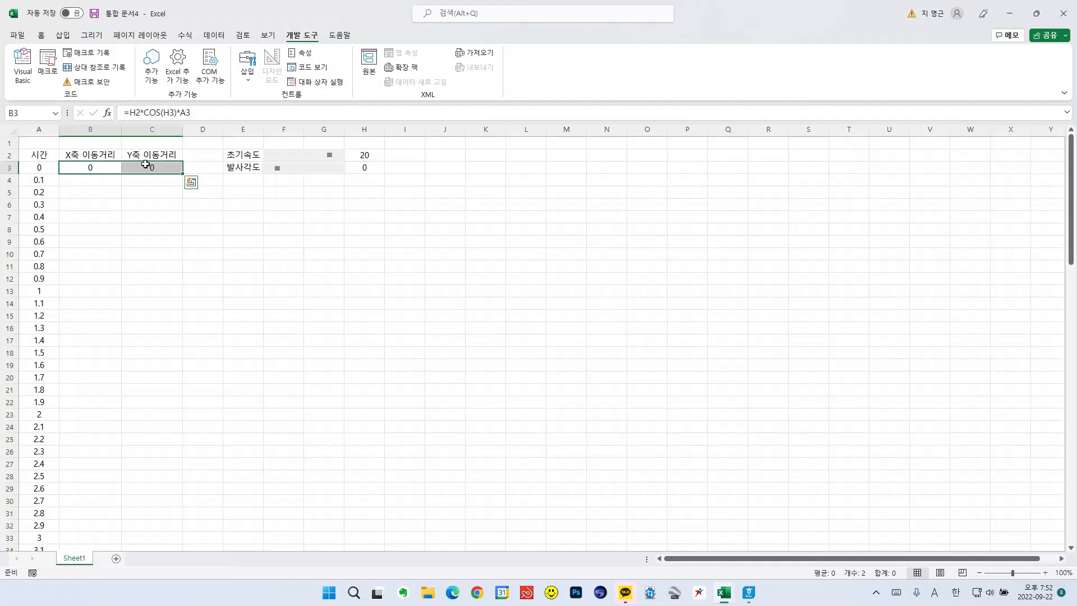
double_click(184, 174)
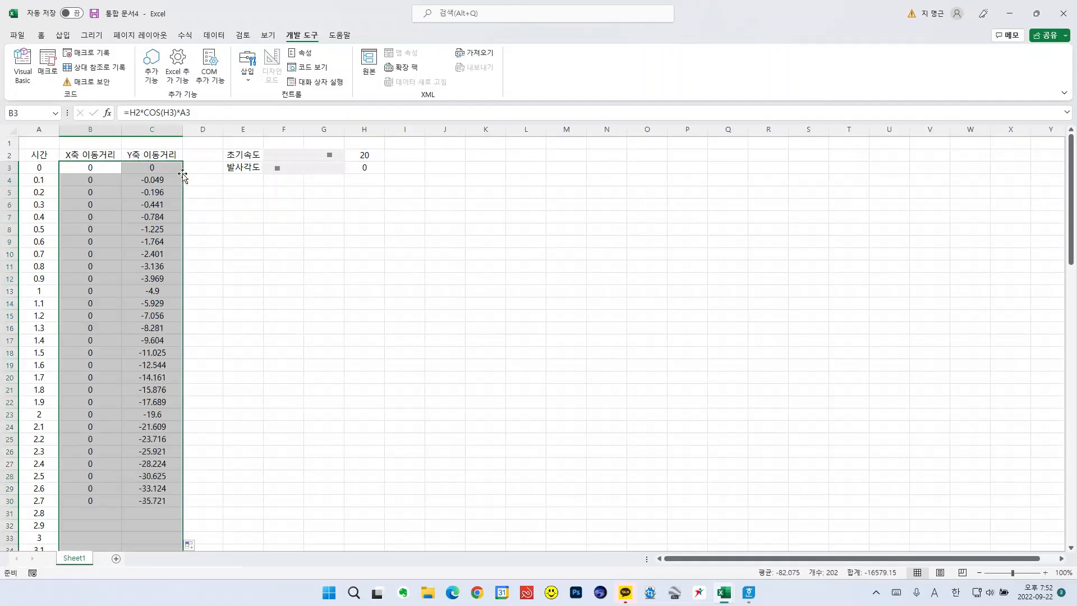
click(112, 192)
scroll(110, 196, down, 4)
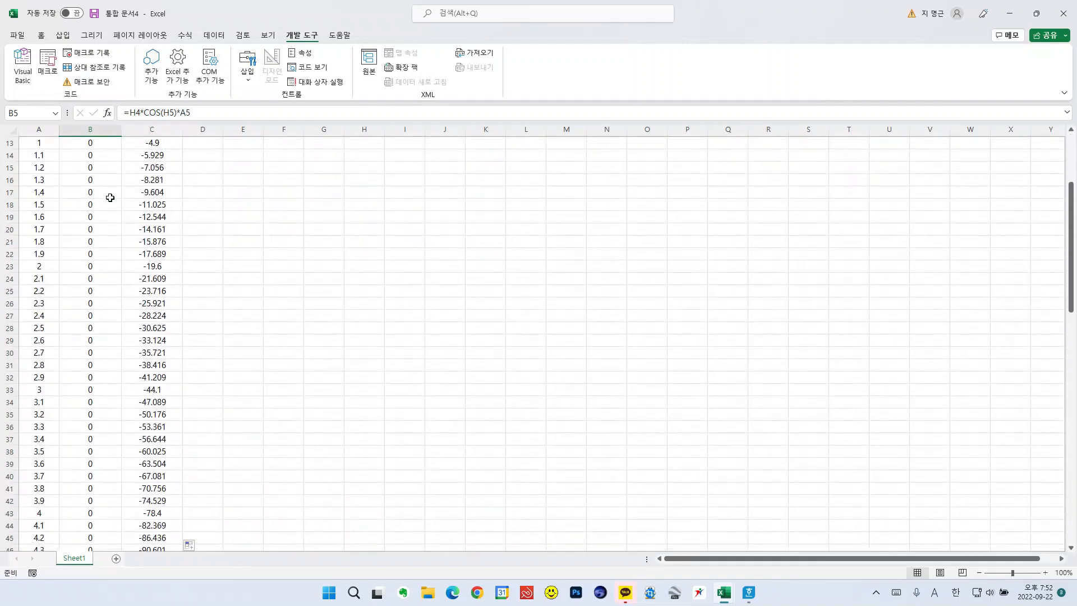
scroll(109, 196, up, 4)
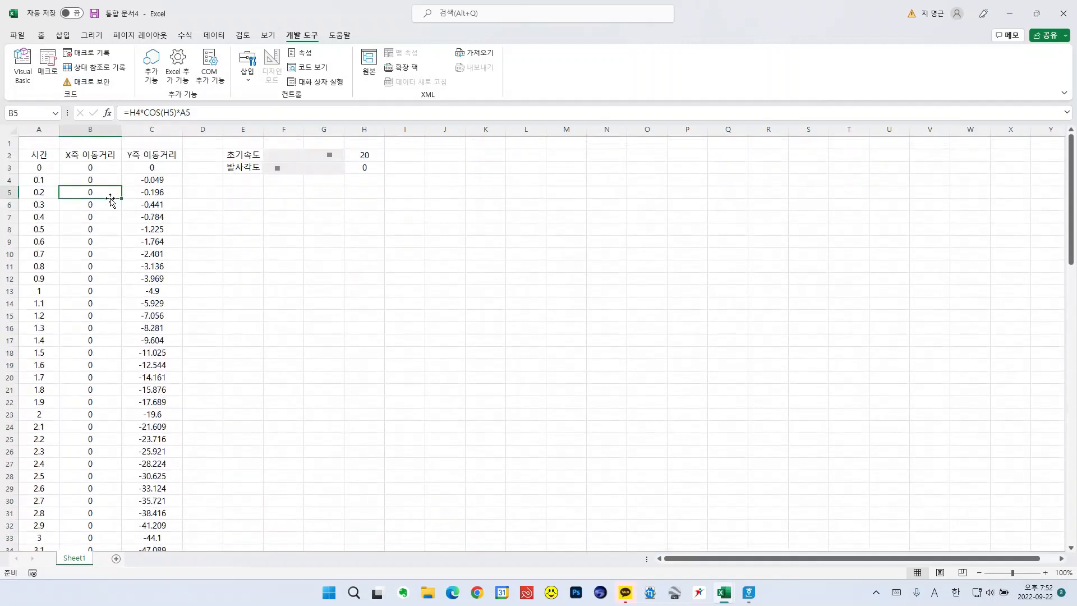
Step: Examine the filled X-distance formulas in B3 to B7 and compare their references with the initial velocity cell H2
click(105, 167)
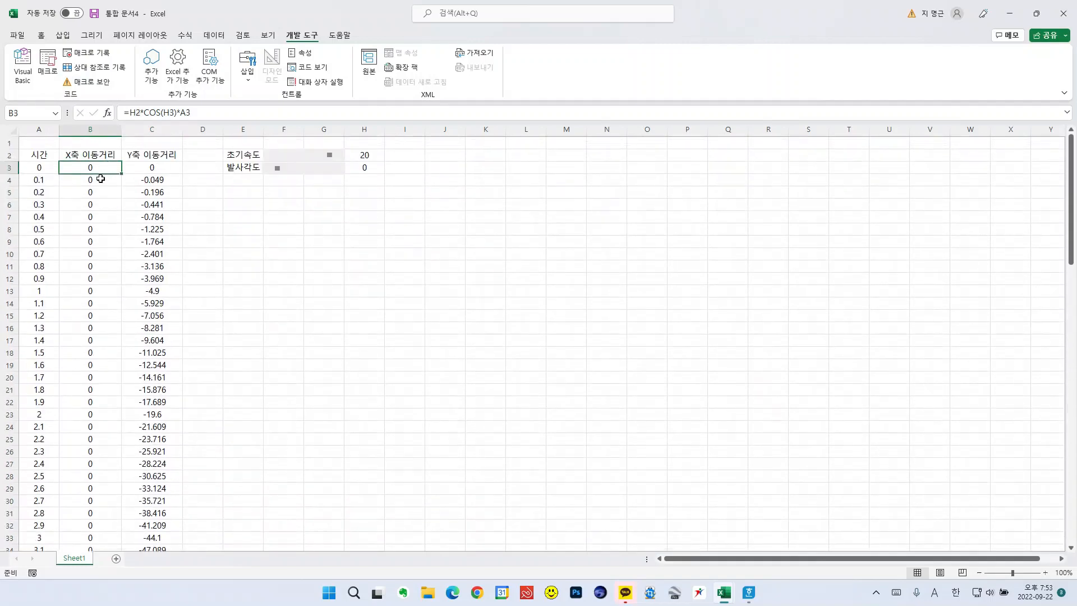
click(99, 181)
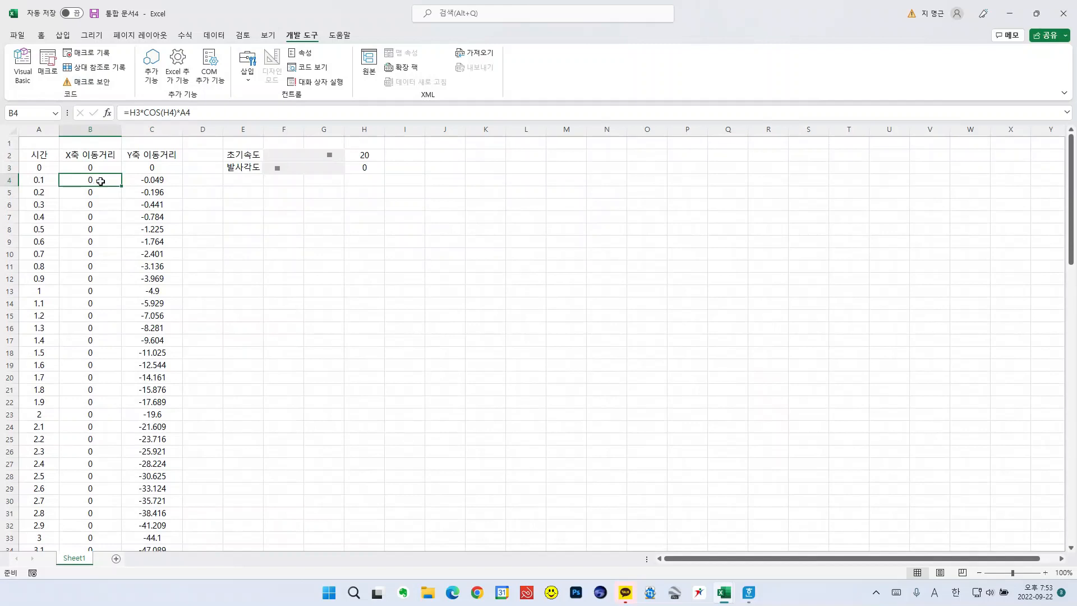
click(363, 154)
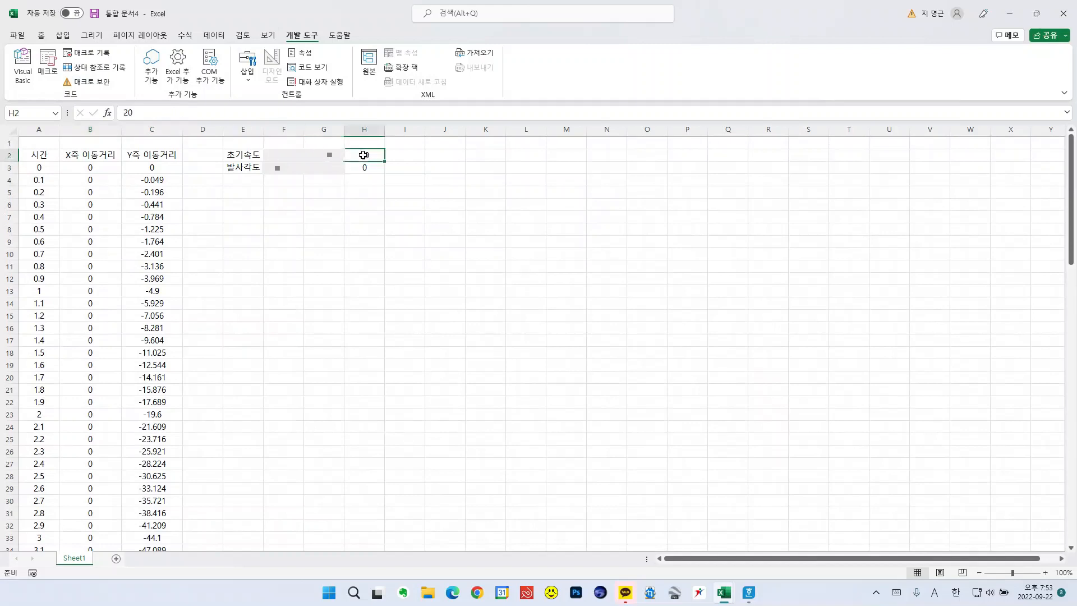
click(98, 177)
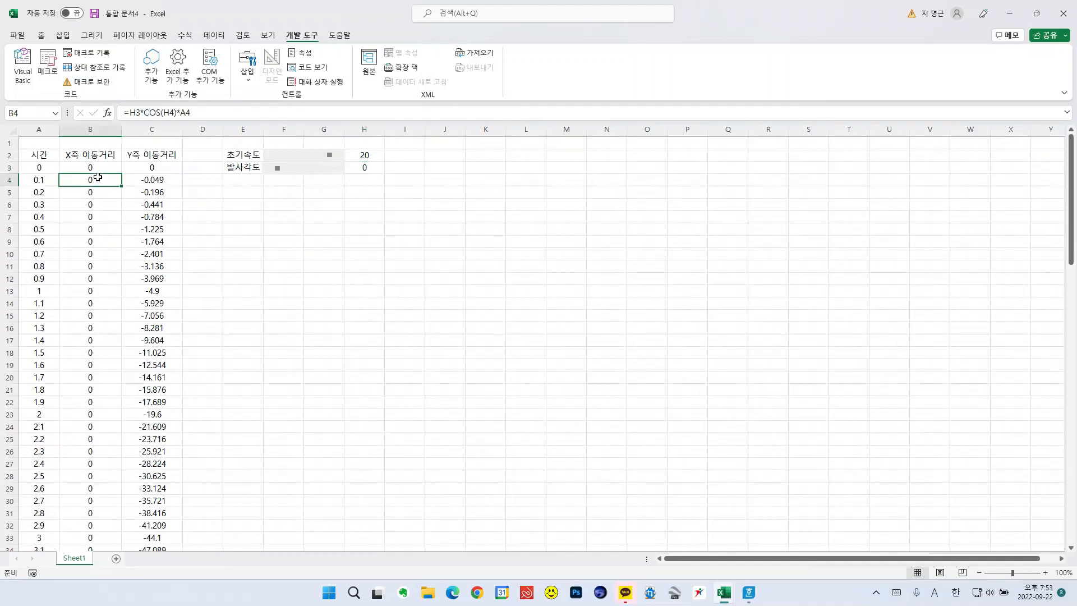
key(Down)
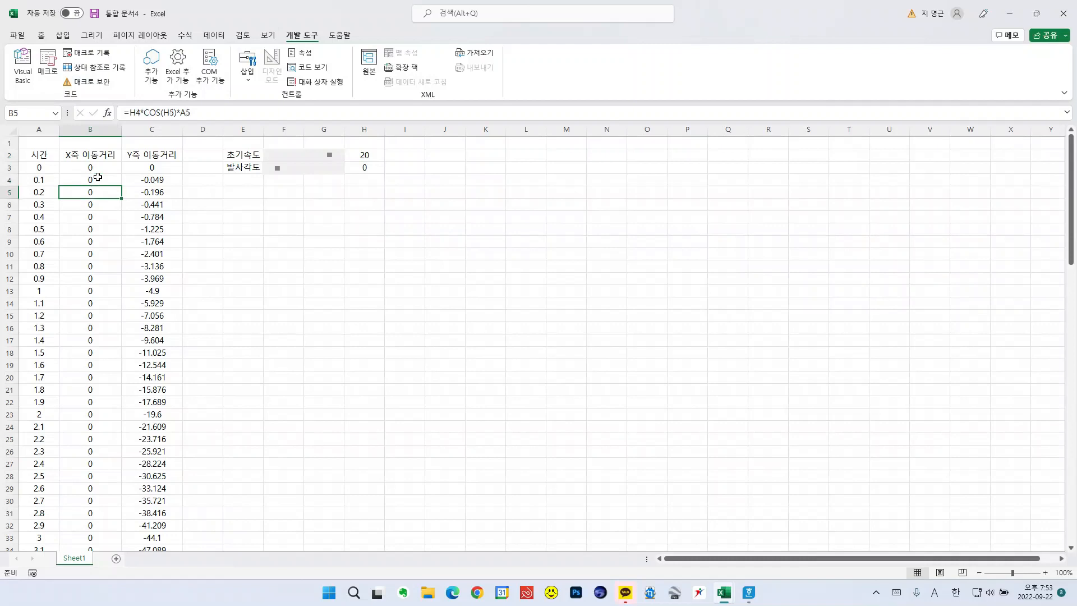
key(Down)
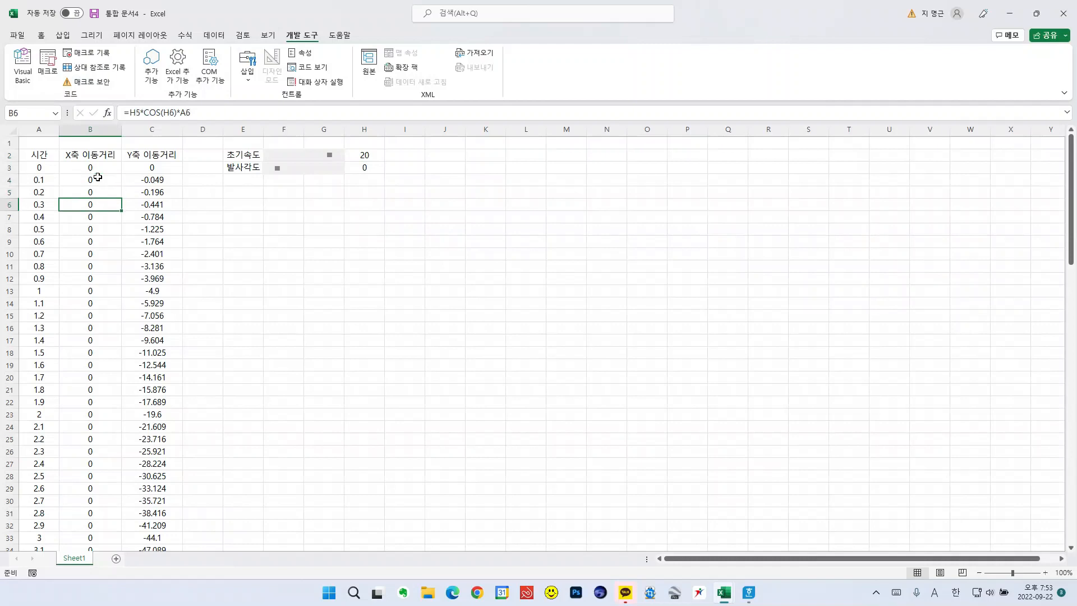
key(Down)
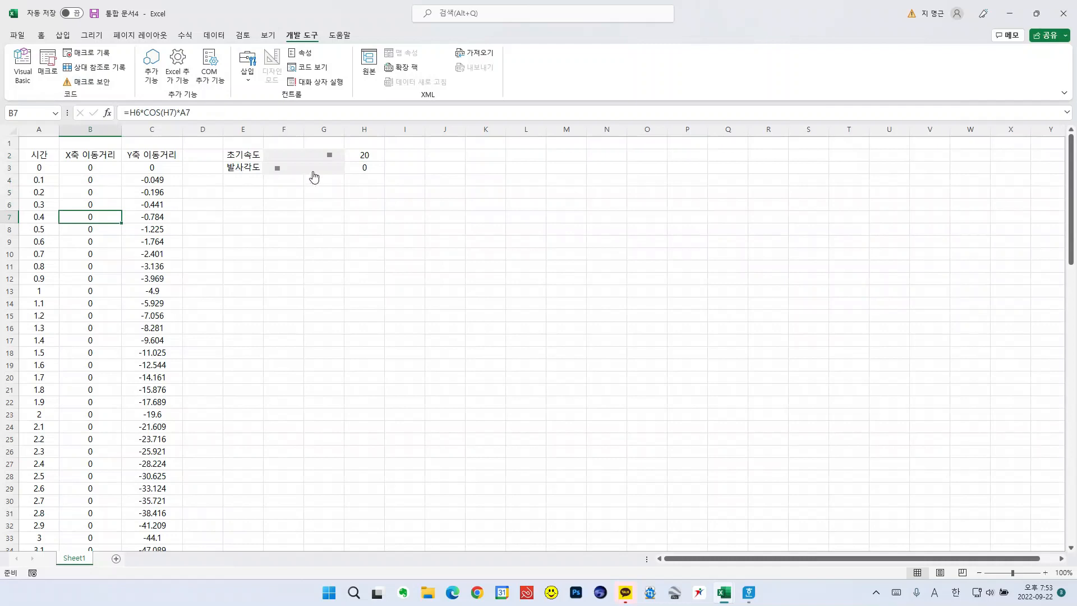
click(367, 156)
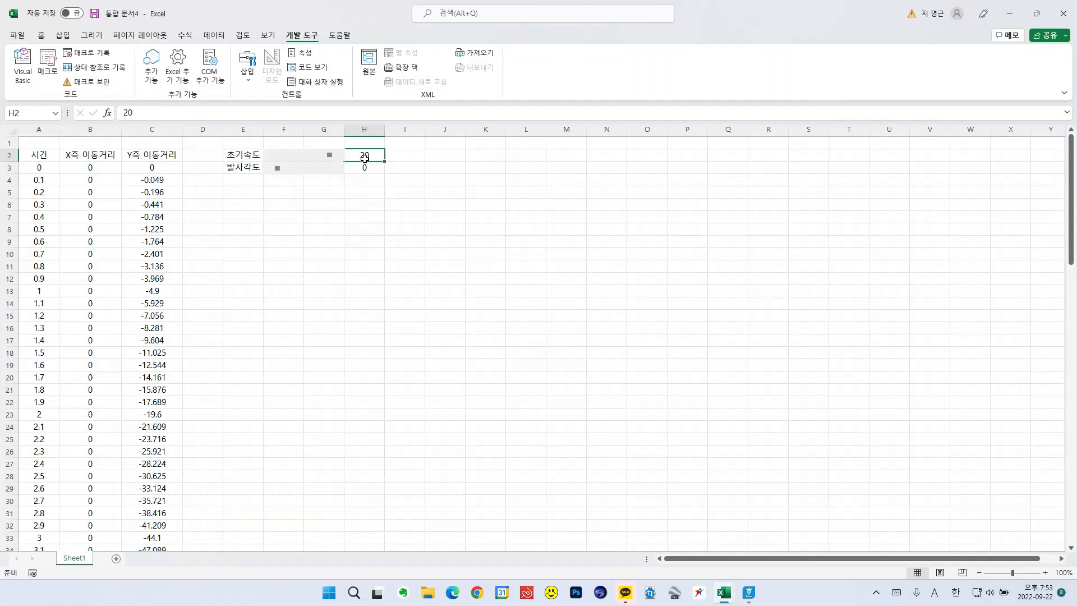
Step: Add dollar signs to the initial velocity reference in cell B3 so the formula reads =$H$2*COS(H3)*A3
click(111, 168)
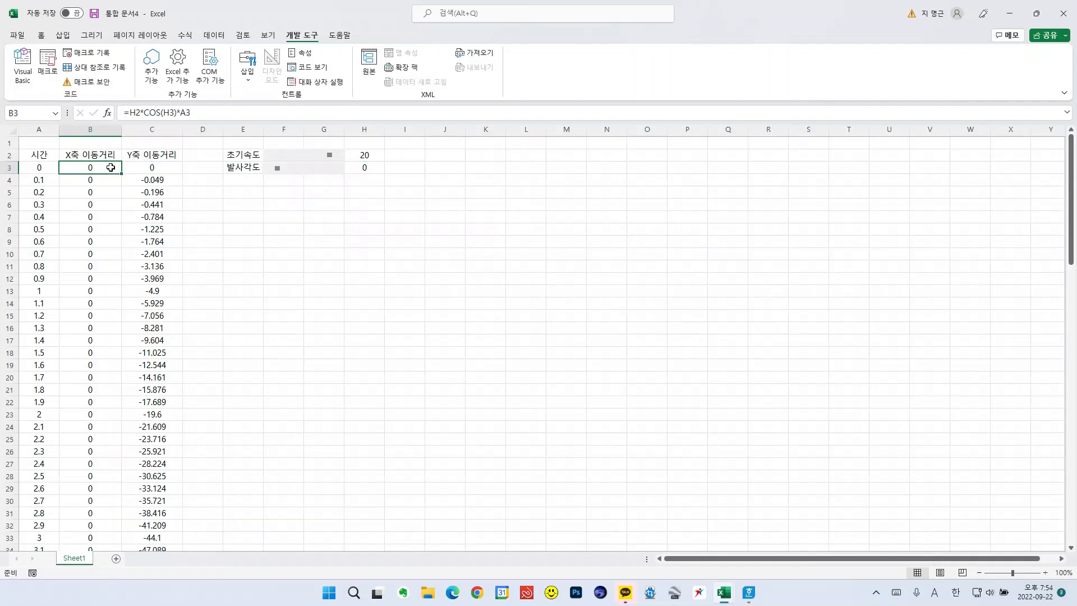
click(127, 112)
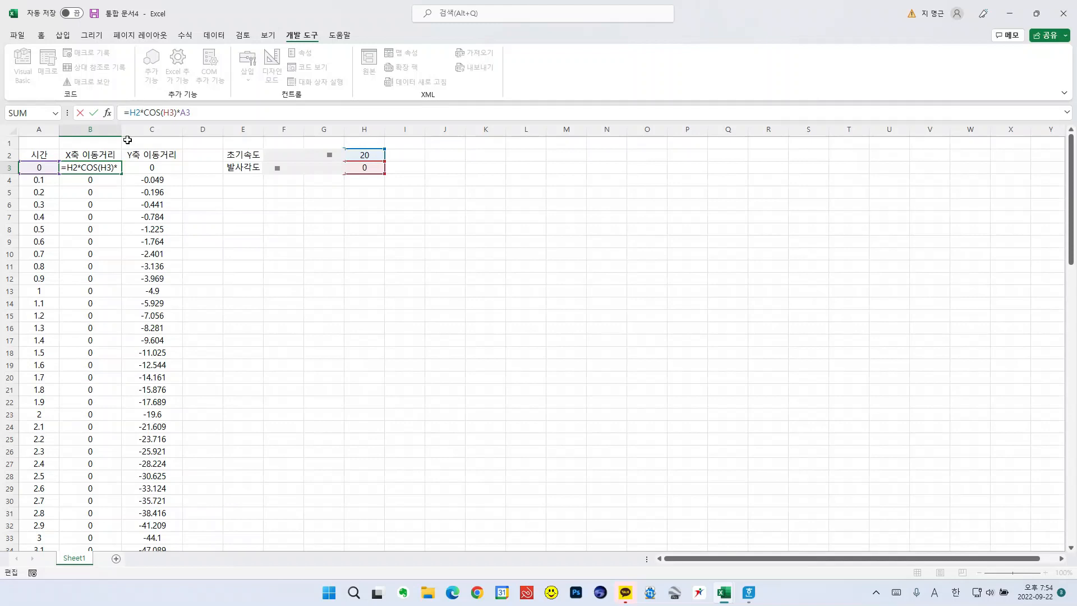
key(Left)
text($)
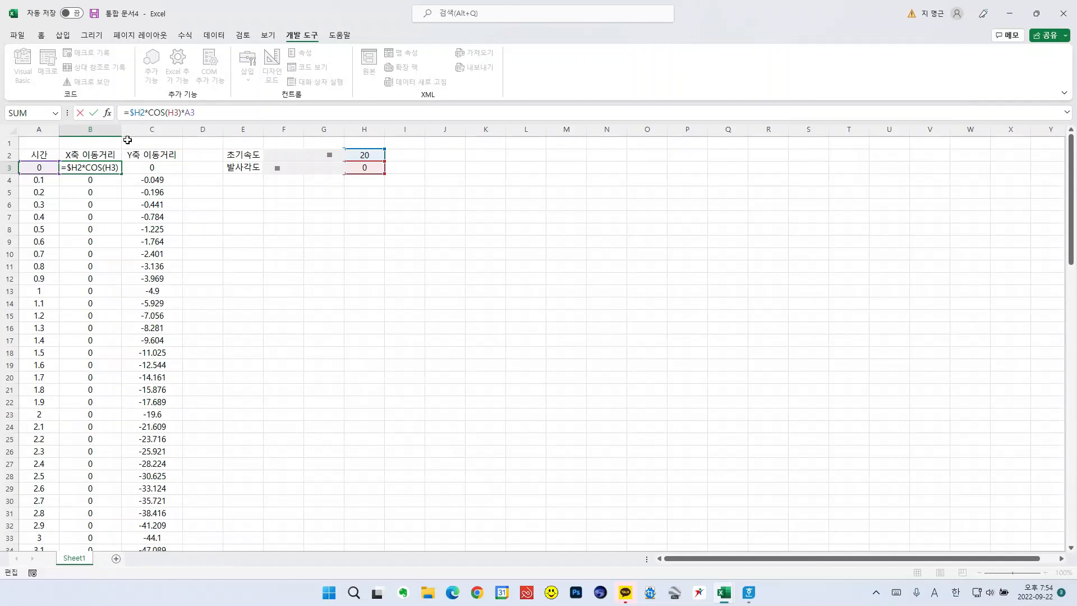
key(Right)
text($)
key(ctrl+Return)
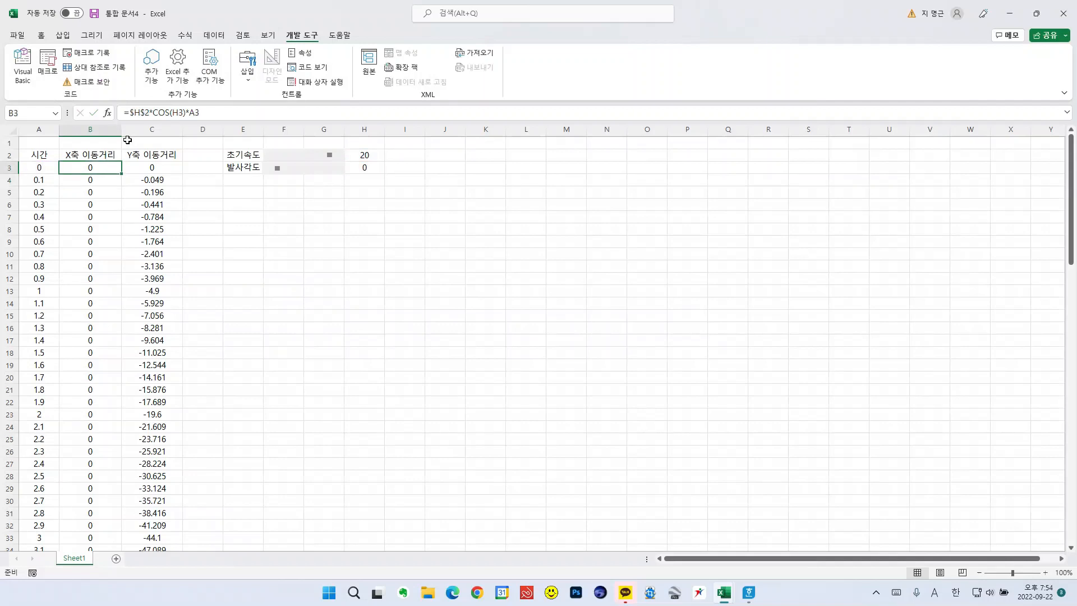
Step: Replace the absolute velocity reference in cell B3 with relative H2, restoring =H2*COS(H3)*A3
click(148, 112)
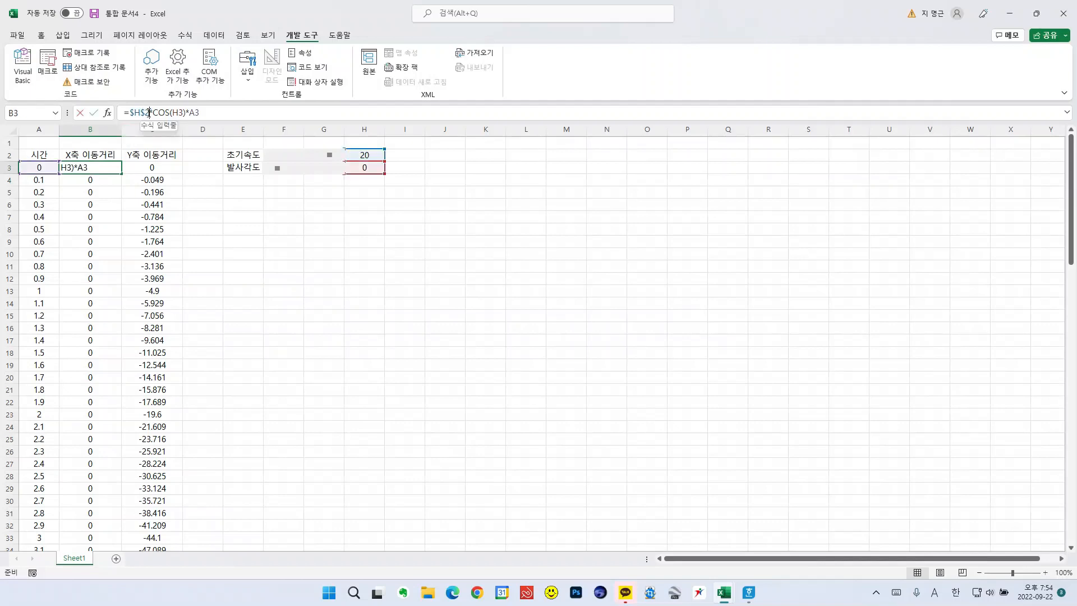
key(BackSpace)
key(BackSpace)
key(BackSpace)
key(BackSpace)
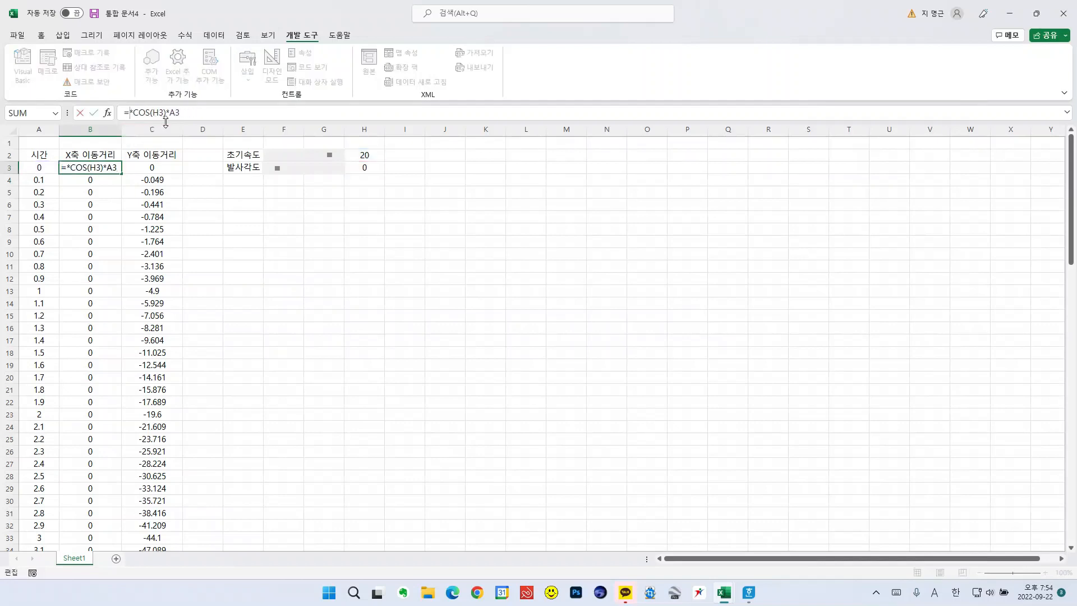
click(364, 155)
key(Return)
key(Up)
key(Up)
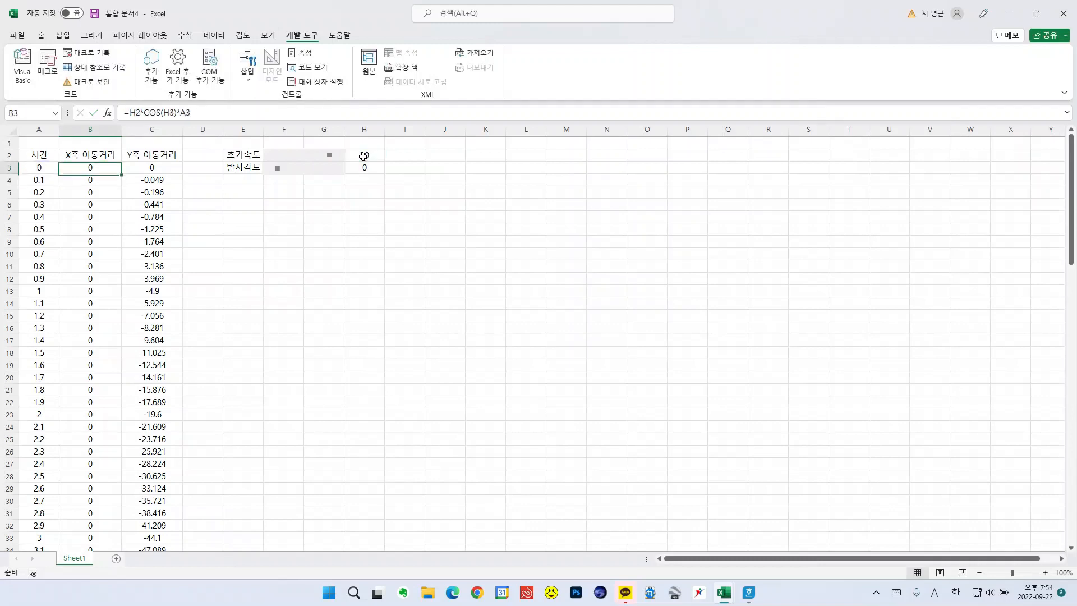
Step: Convert H2 in the X-distance formula of cell B3 to the absolute reference $H$2
key(Down)
key(F2)
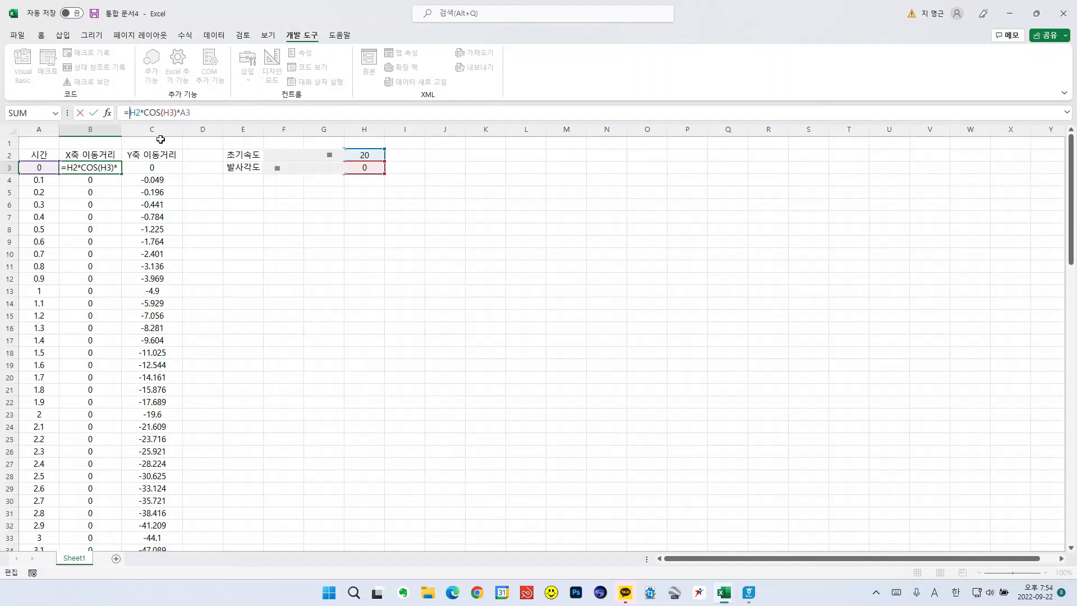
key(F4)
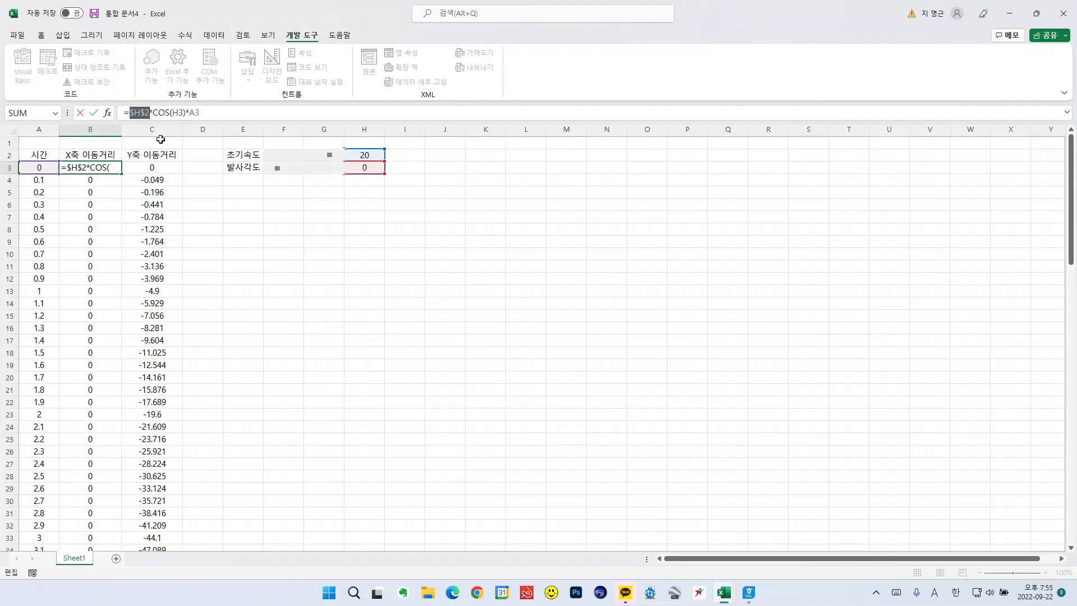
key(Return)
key(Up)
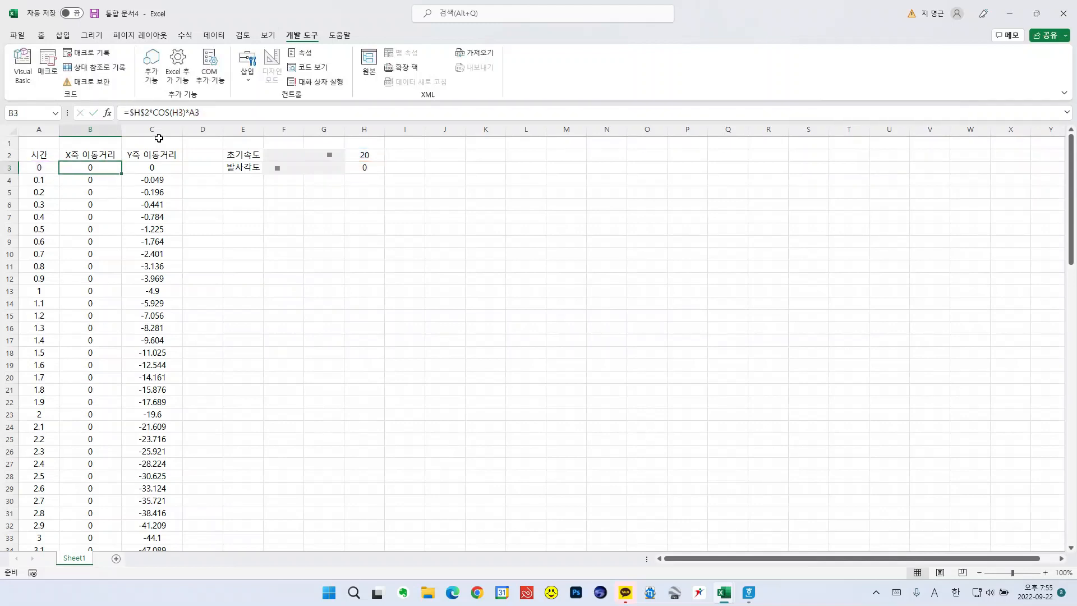
Step: Make the initial velocity reference H2 absolute in the Y-distance formula of cell C3
click(132, 168)
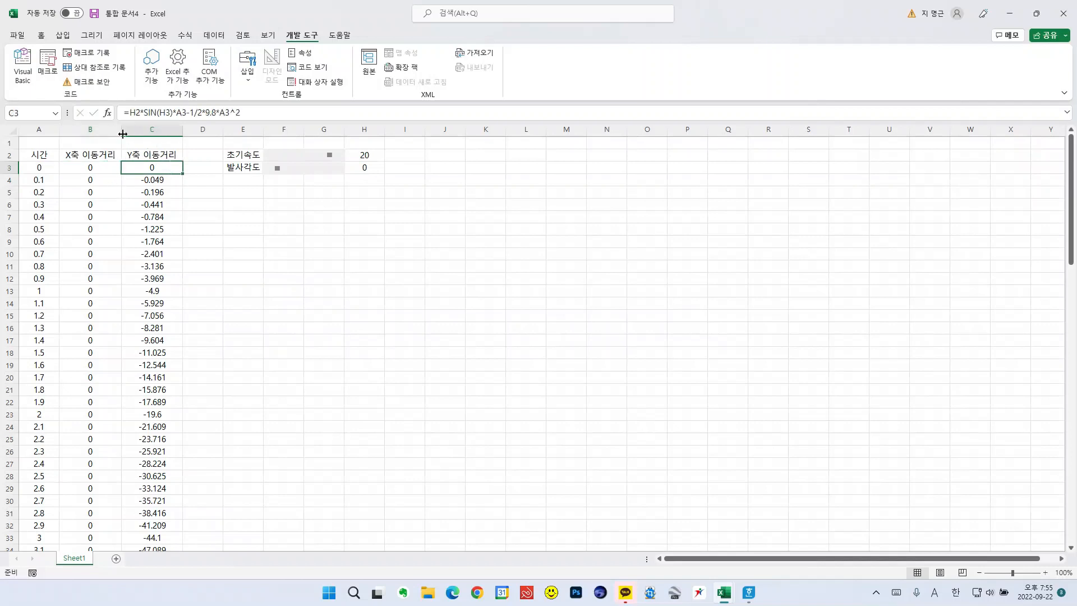
click(129, 112)
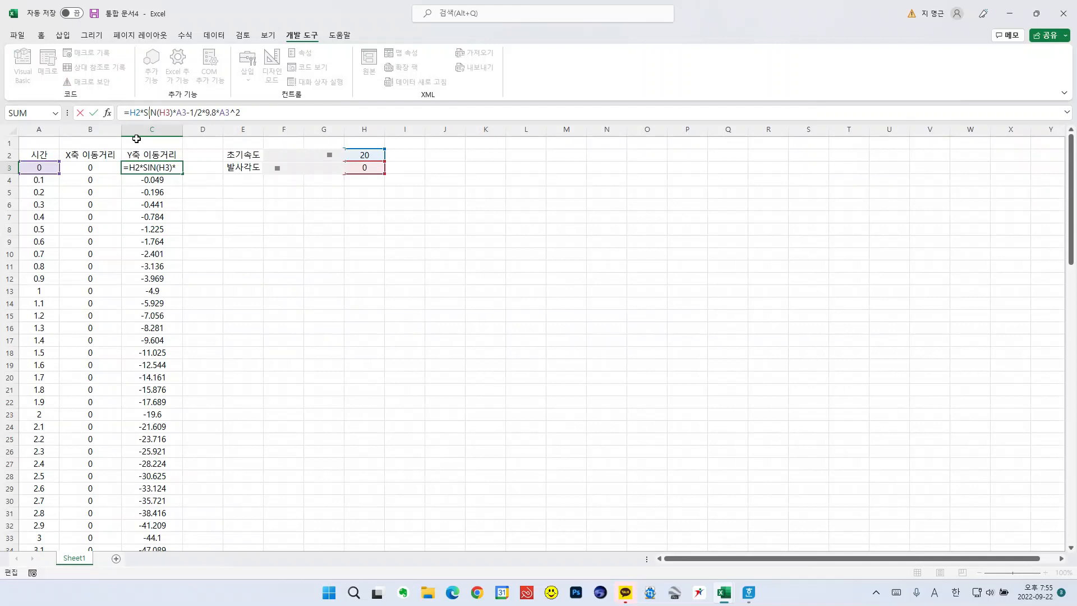
key(F4)
key(Return)
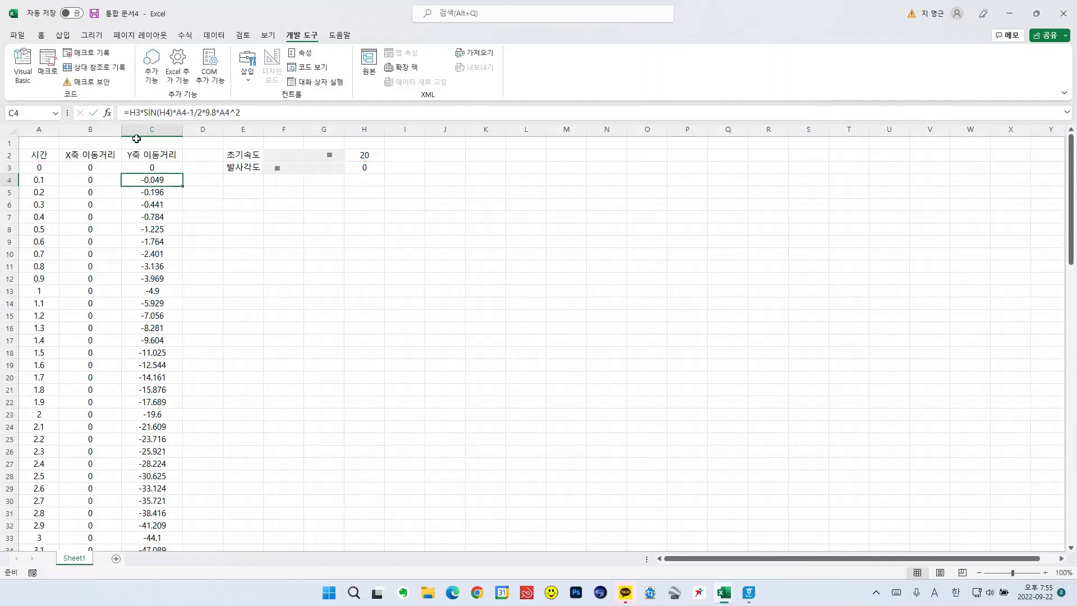
Step: Fill the X- and Y-distance formulas from B3:C3 down through all the time rows
drag(104, 170, 181, 173)
double_click(182, 175)
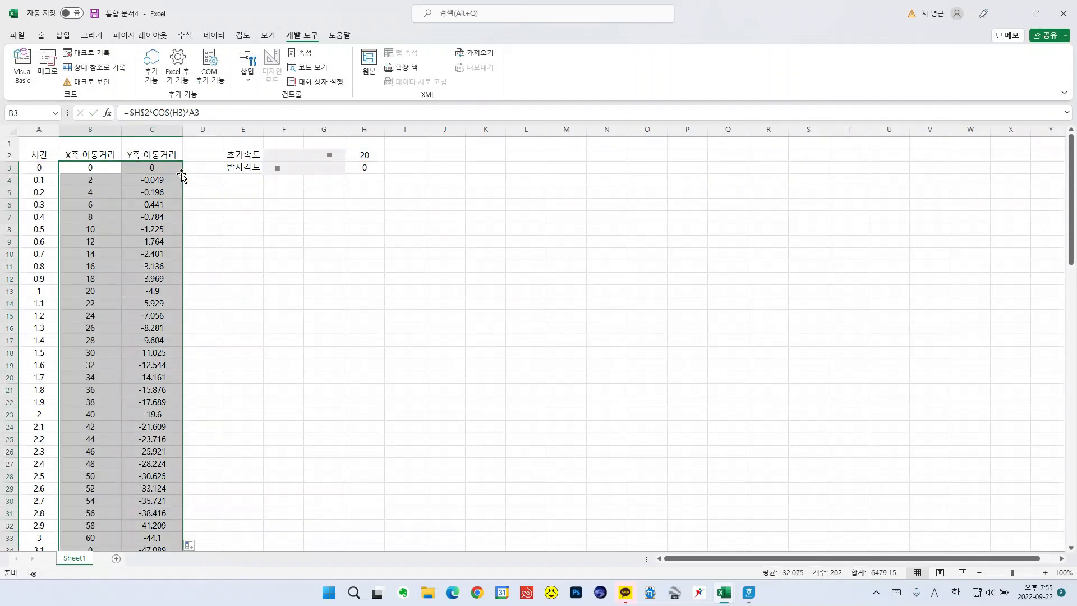
Step: Make the angle in B3's X-distance formula absolute and convert it to radians, giving =$H$2*COS($H$3*PI()/180)*A3
click(106, 170)
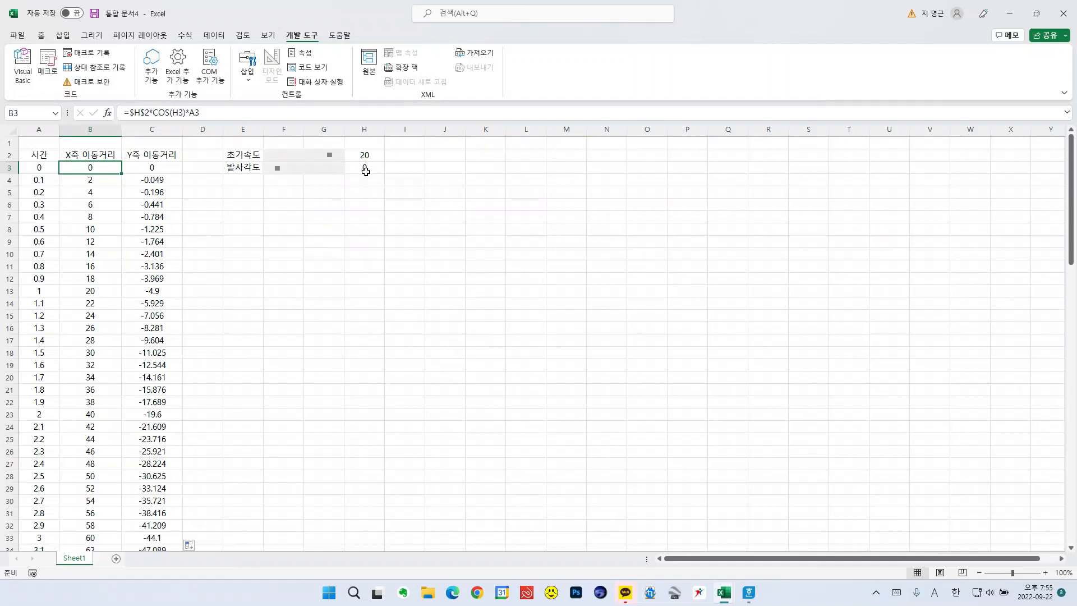
click(171, 112)
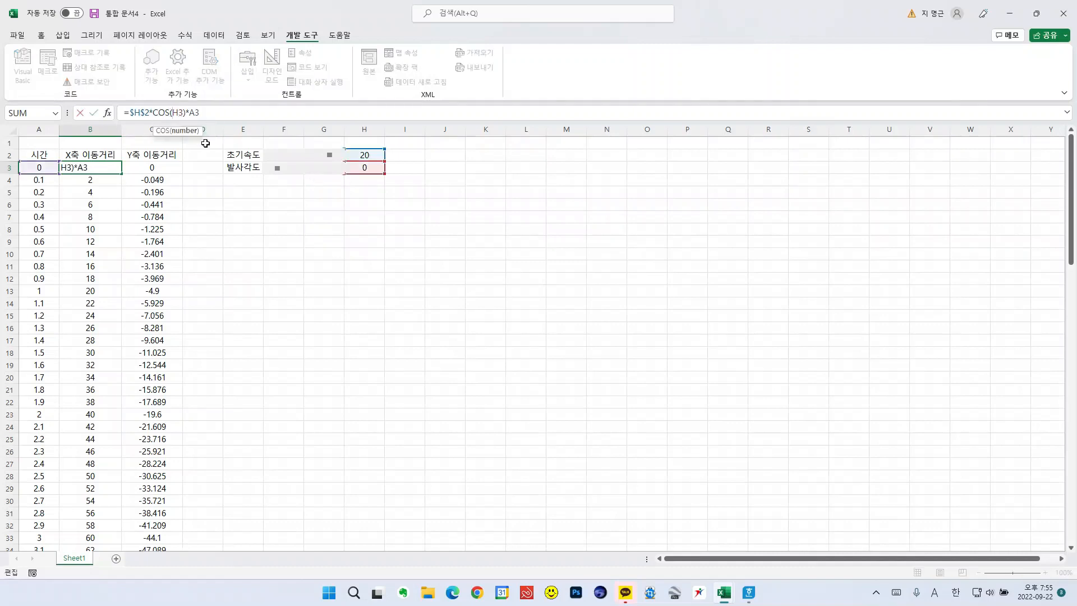
key(F4)
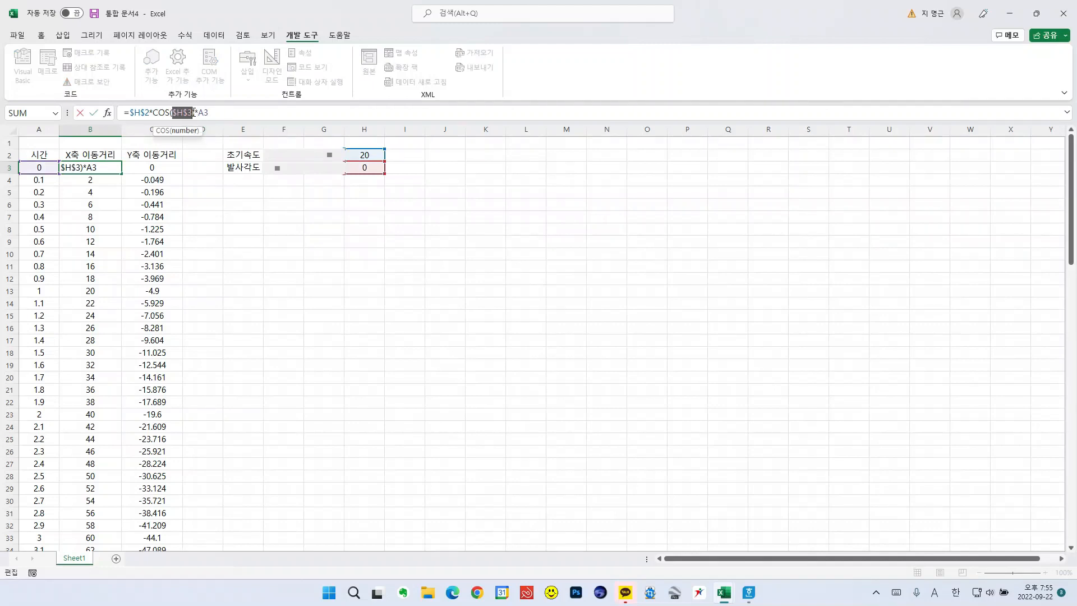
key(Right)
text(*)
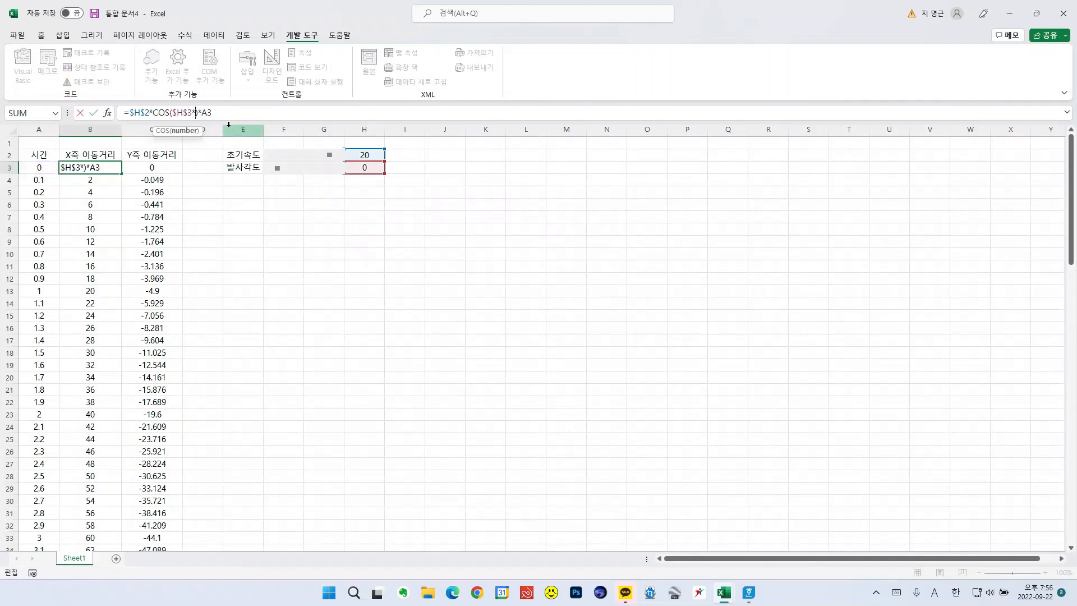
text(pi()
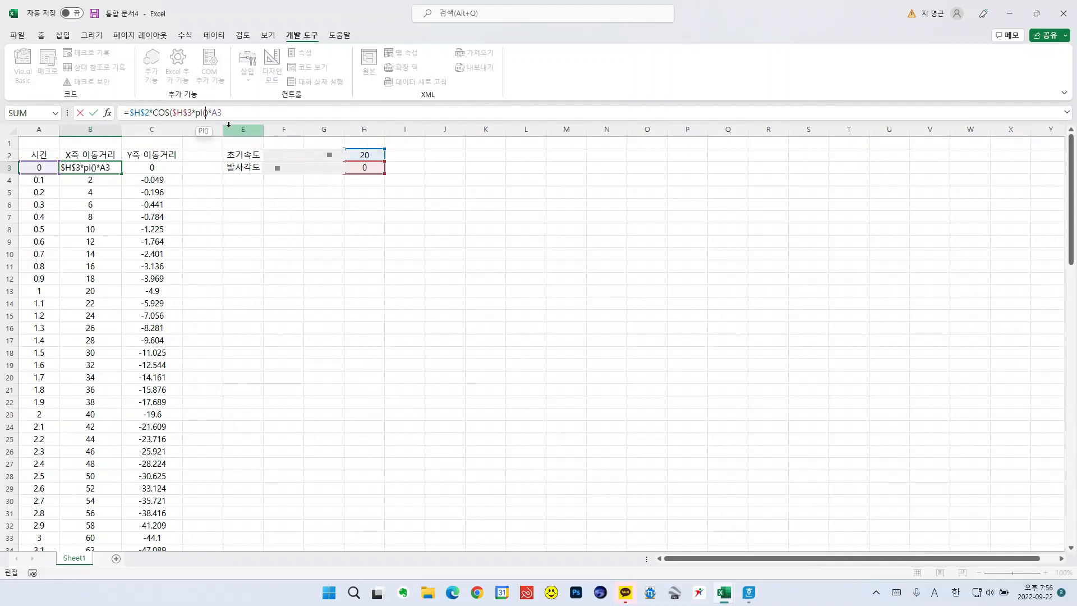
text())
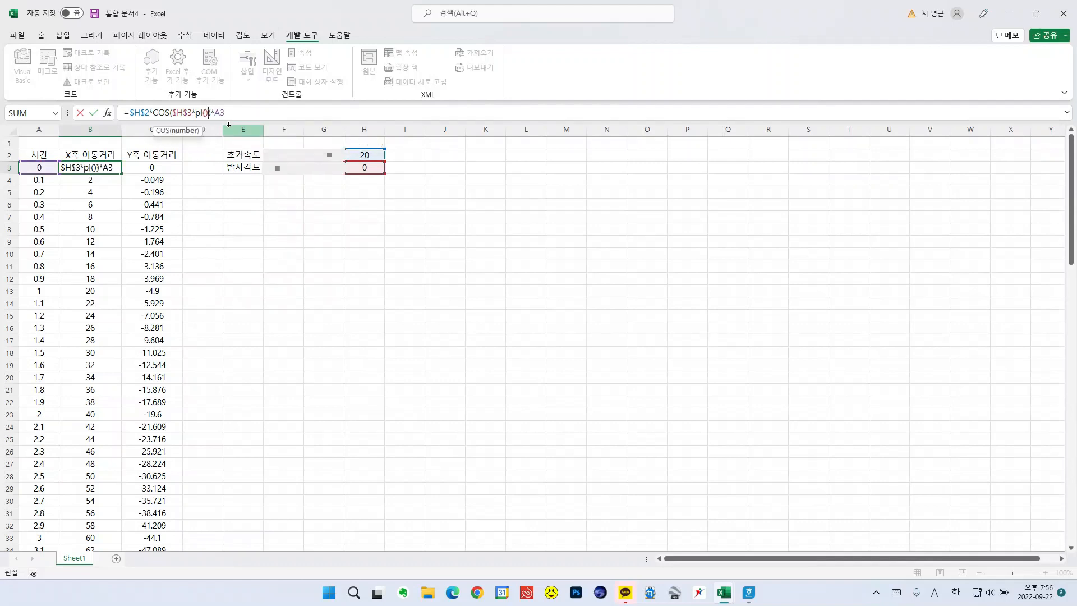
text(/180)
key(Return)
key(Up)
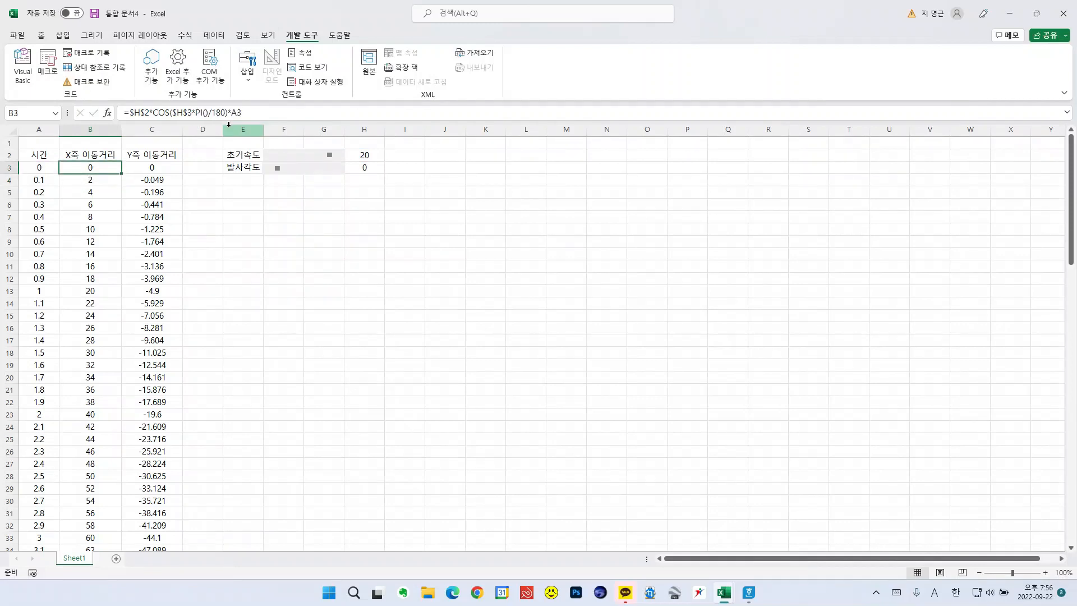
Step: Make the angle in C3's Y-distance formula absolute and convert it to radians, giving =$H$2*SIN($H$3*PI()/180)*A3-1/2*9.8*A3^2
key(Right)
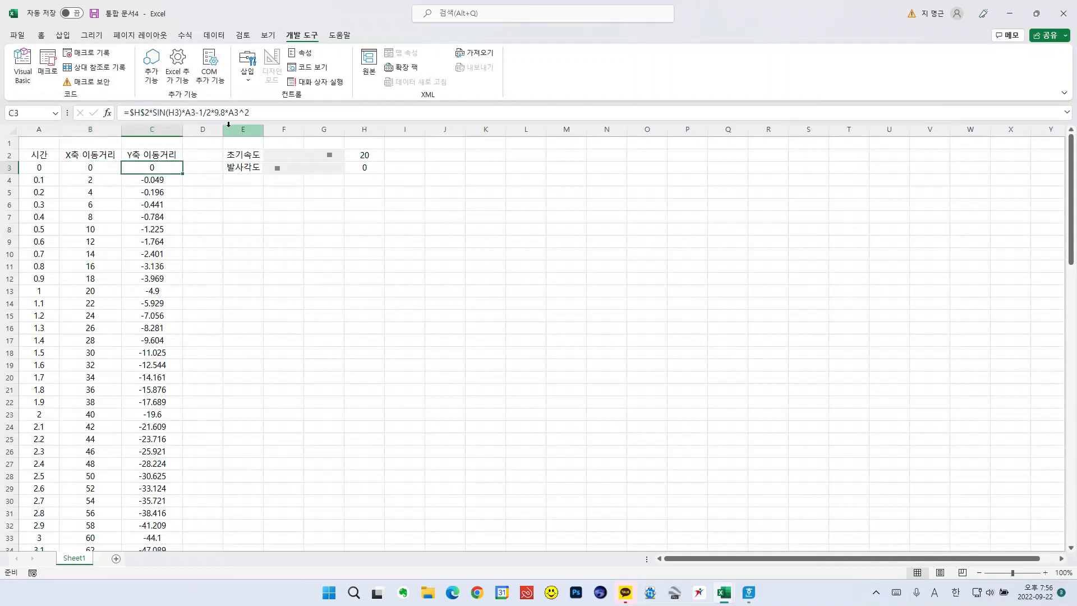
click(168, 113)
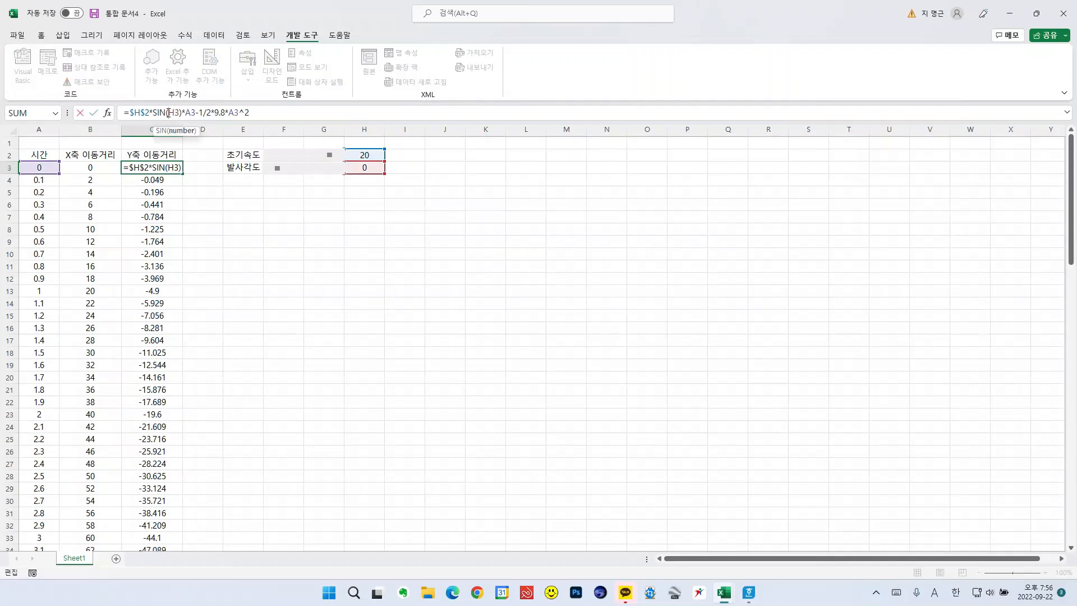
key(F4)
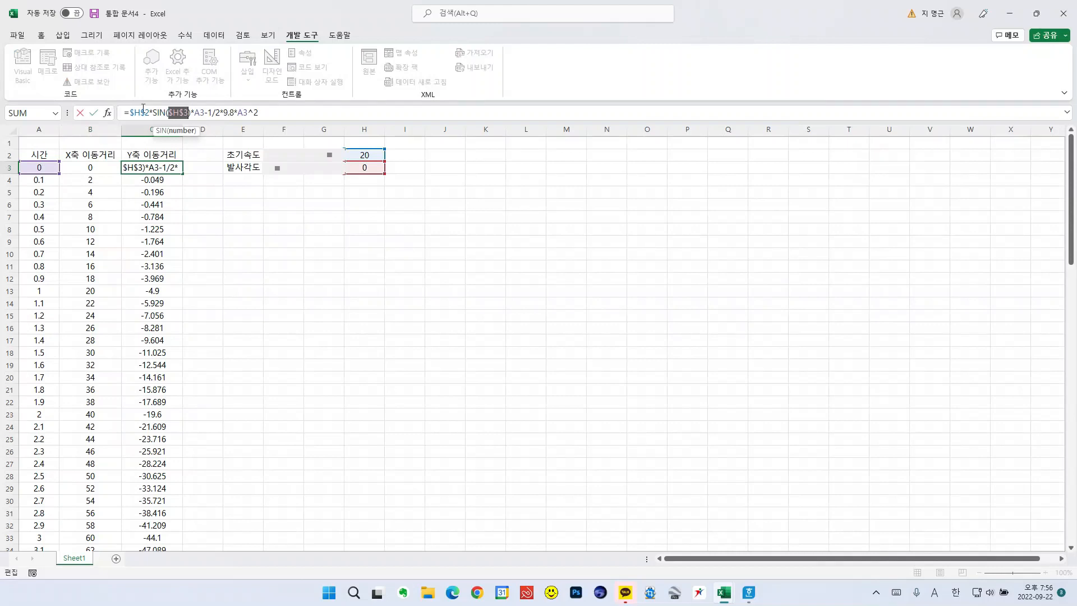
click(188, 114)
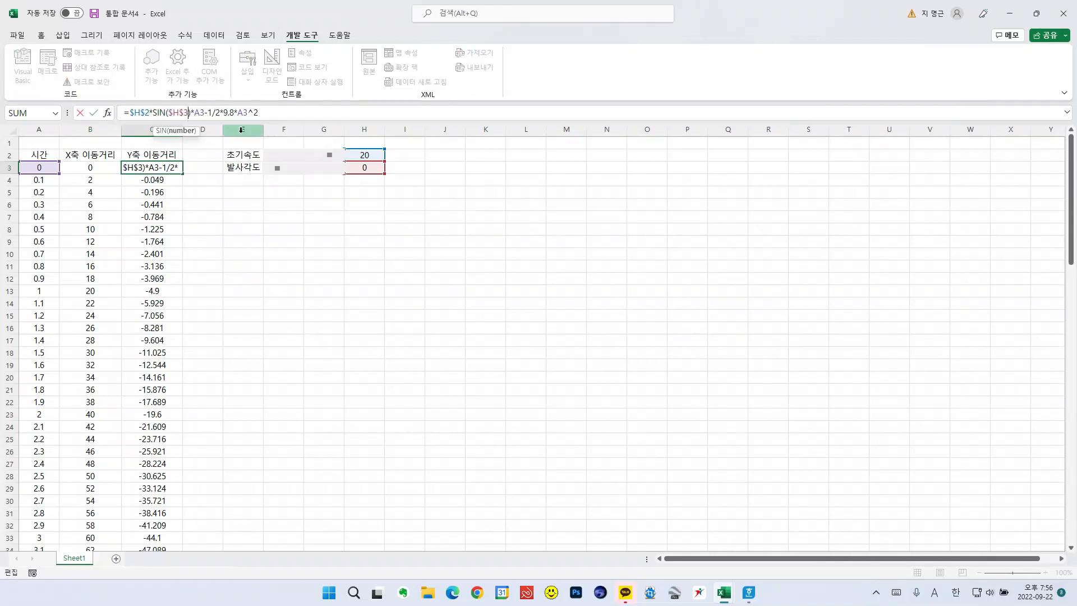
text(*)
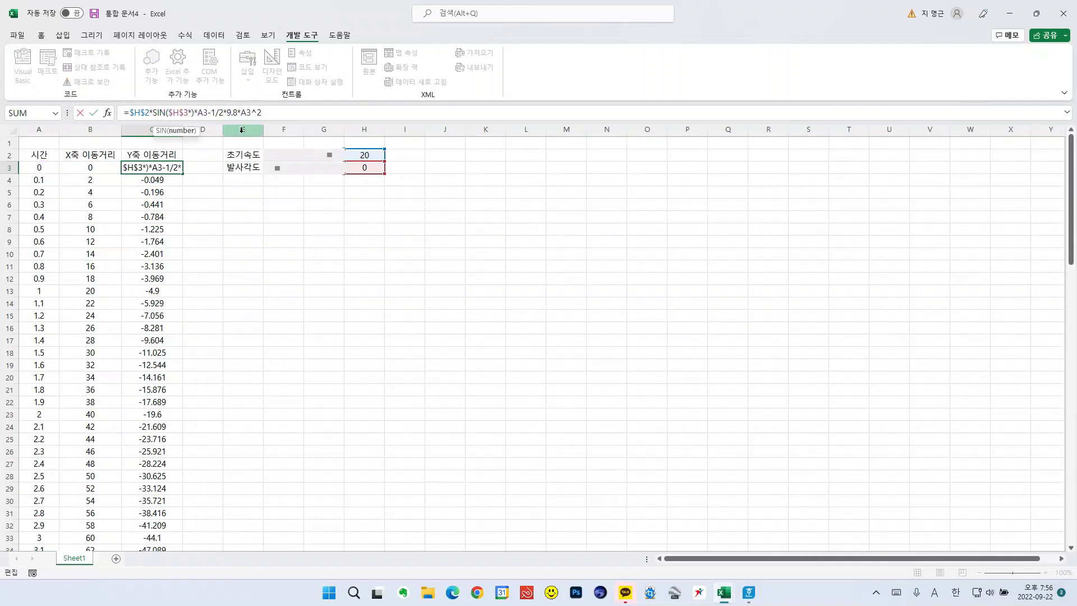
text(pi()
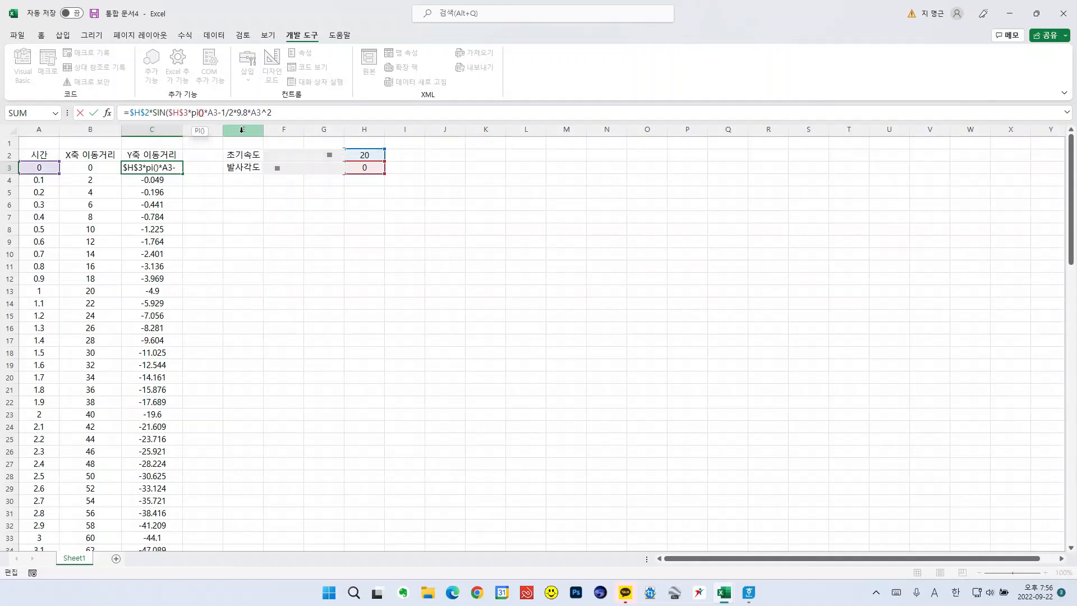
text()/180)
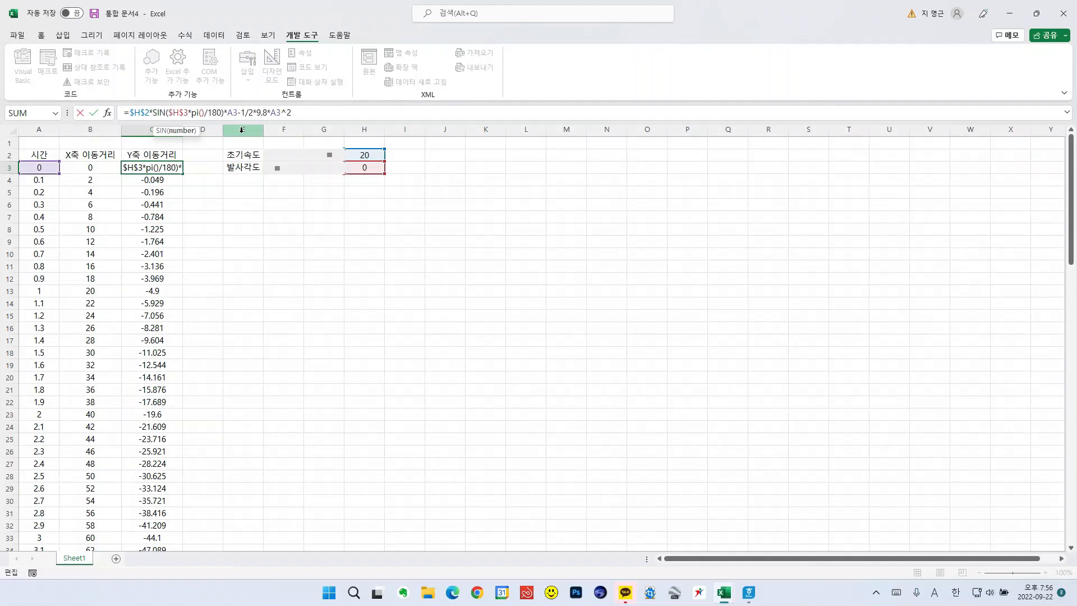
key(Return)
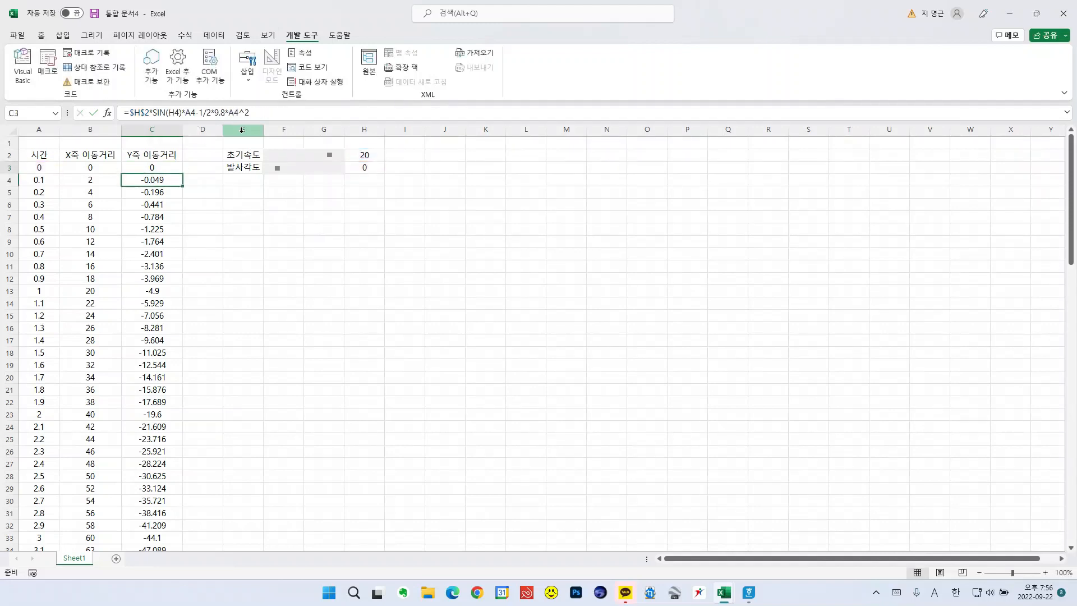
key(Up)
Step: Copy the radian-based formulas in B3:C3 down the X- and Y-distance columns for every time value
click(106, 169)
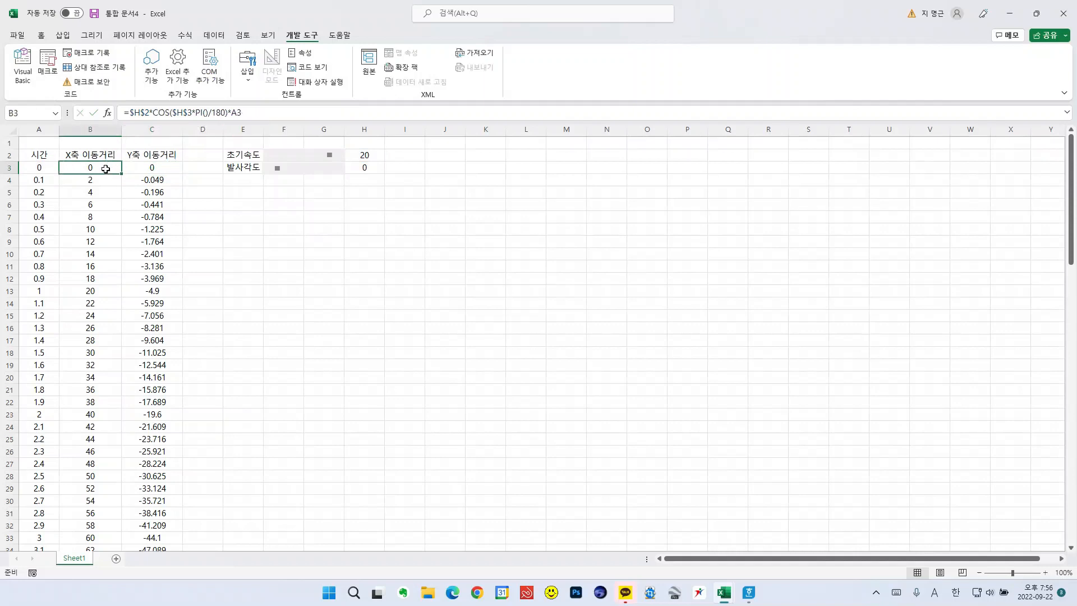
drag(106, 169, 171, 168)
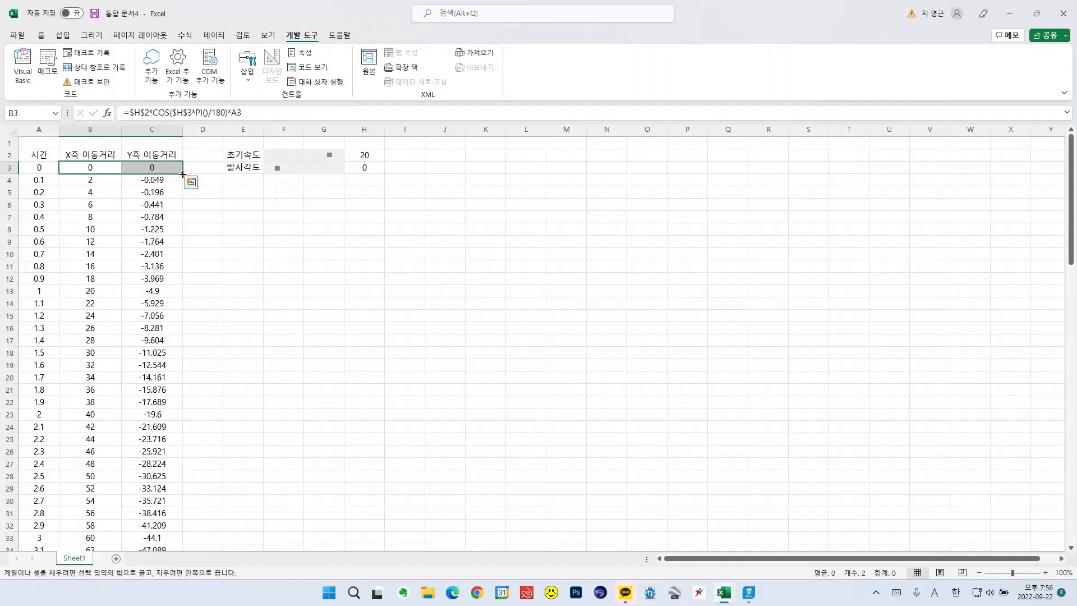
double_click(183, 175)
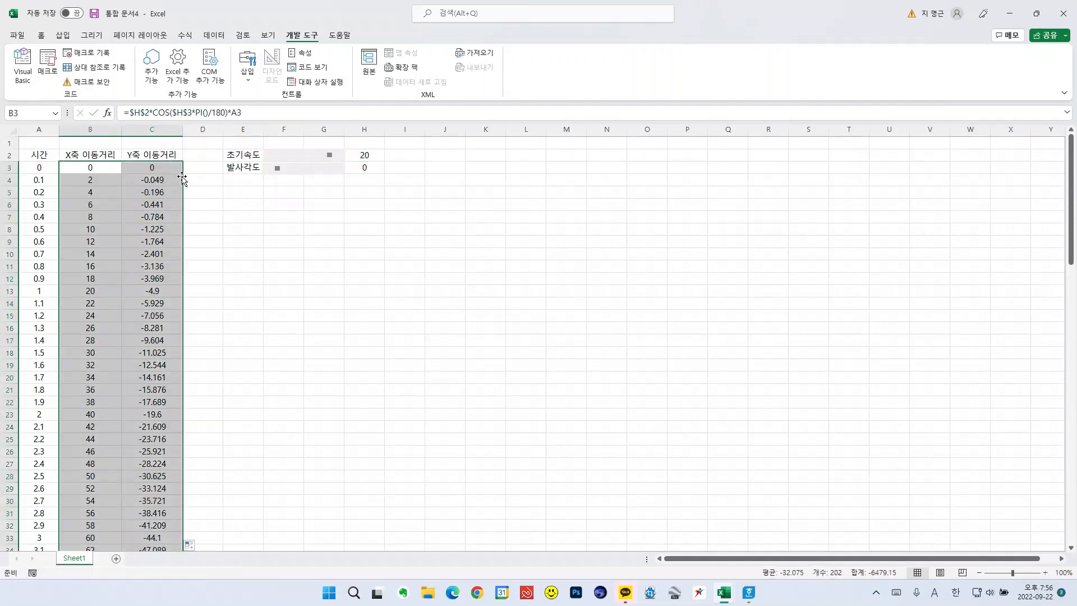
drag(98, 168, 138, 168)
click(141, 168)
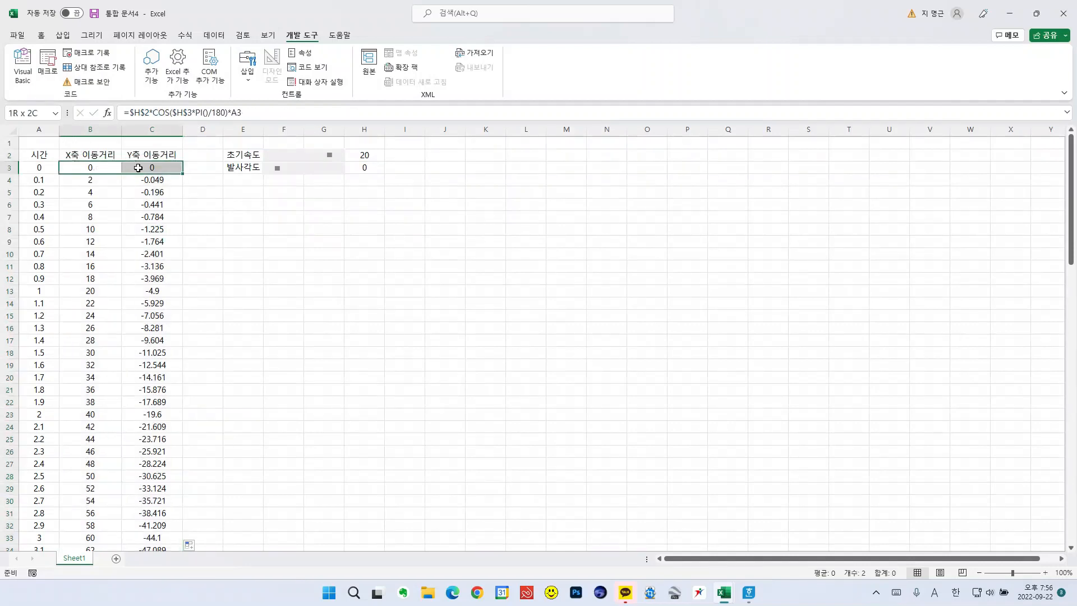
double_click(183, 174)
Step: Check the cell references in the copied X-distance formulas down column B, and the Y-distance formula in C3
click(106, 170)
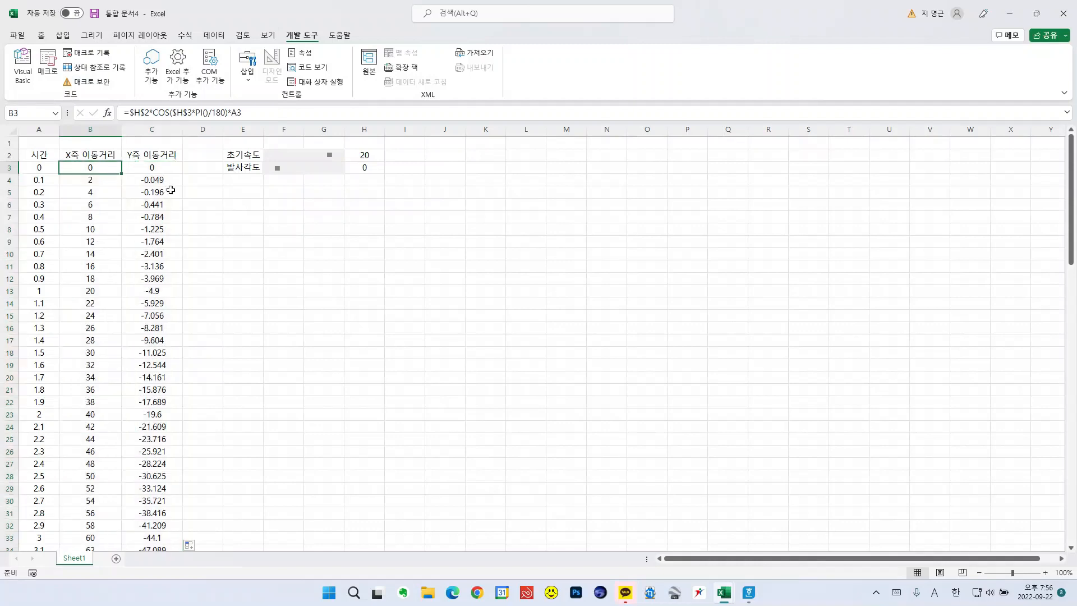
key(Down)
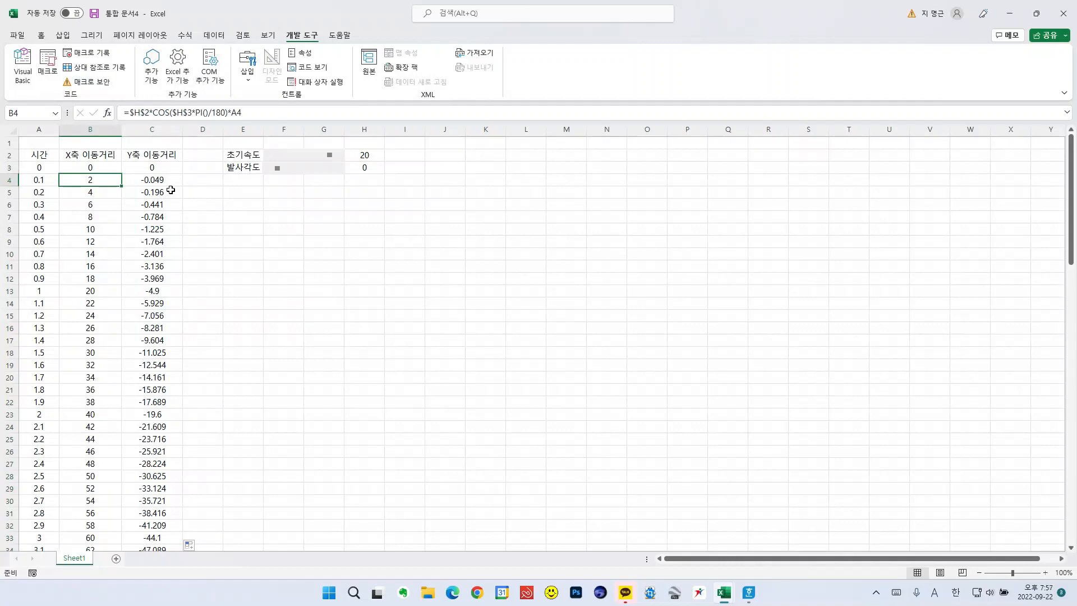
key(Down)
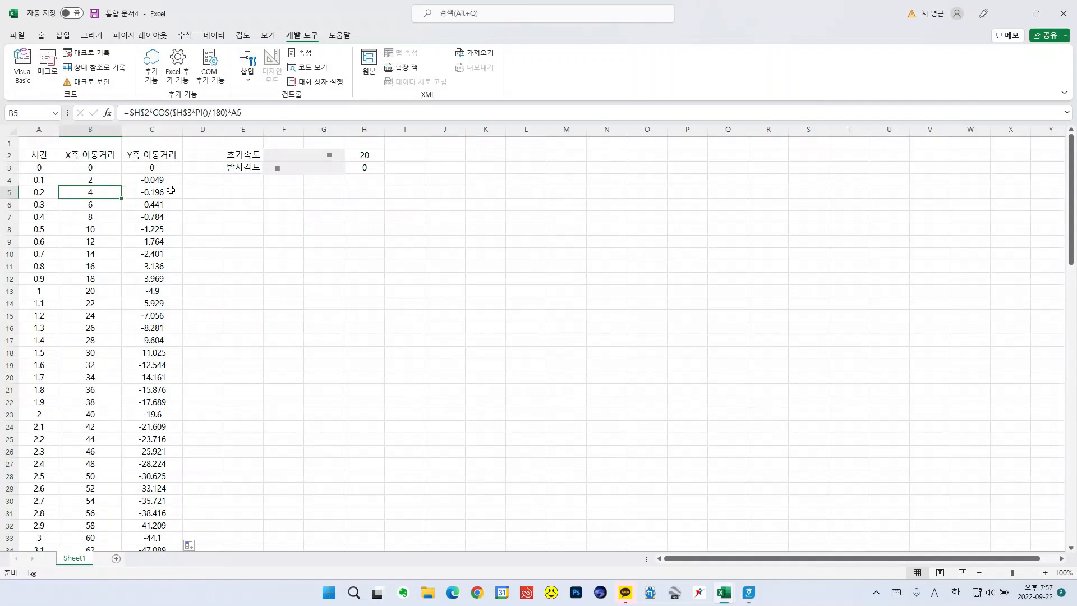
key(Down)
key(Down)
key(Down)
key(Down)
key(Down)
key(Down)
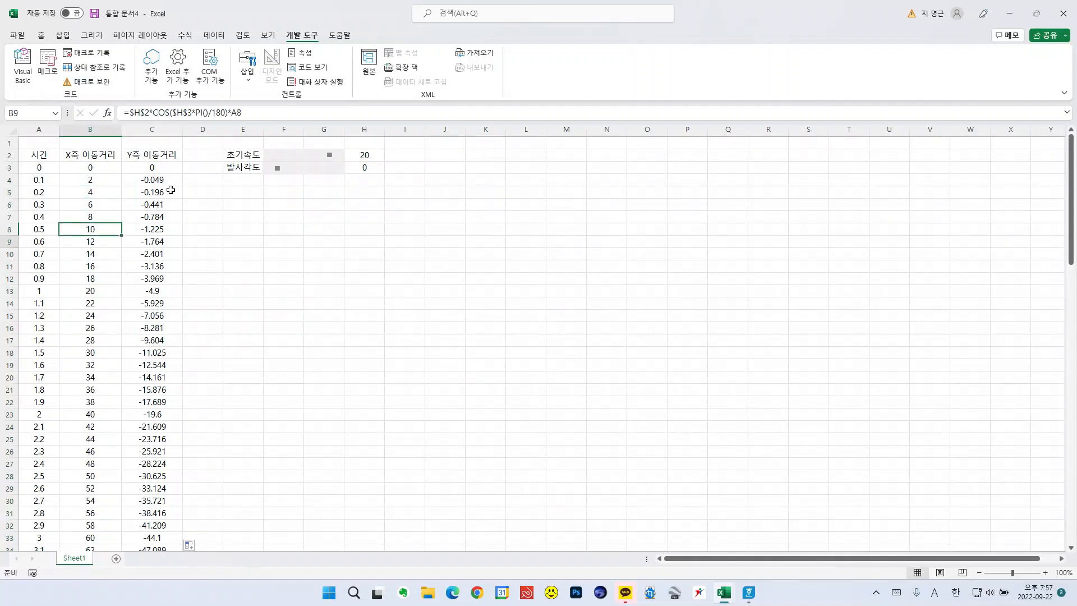
key(Down)
key(Down)
key(Down)
key(Up)
key(Up)
key(Up)
key(Up)
key(Up)
key(Up)
key(Up)
key(Up)
key(Up)
key(Up)
key(Up)
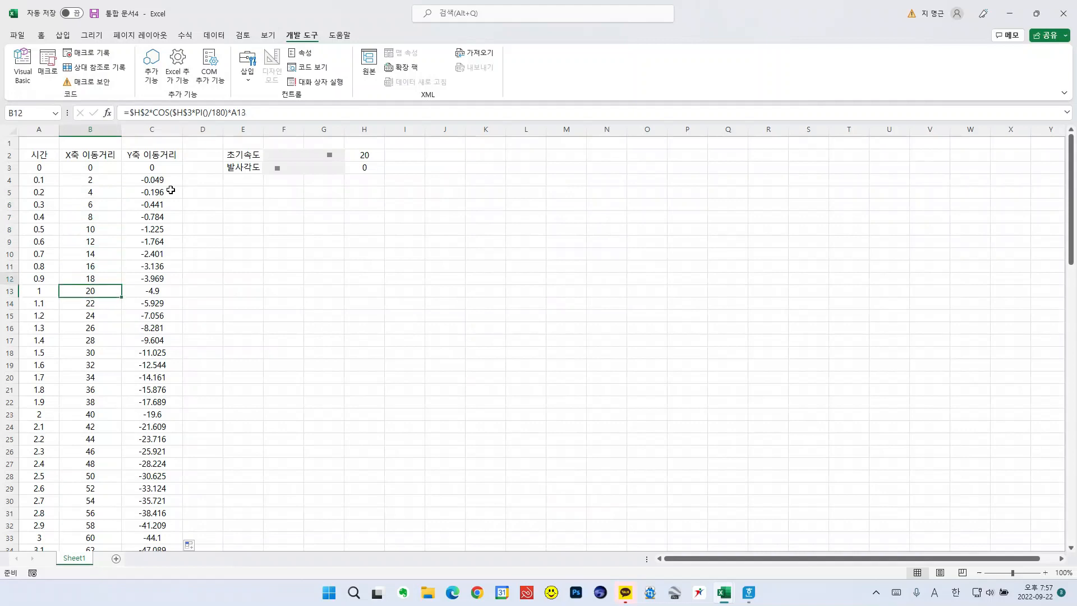
key(Up)
key(Down)
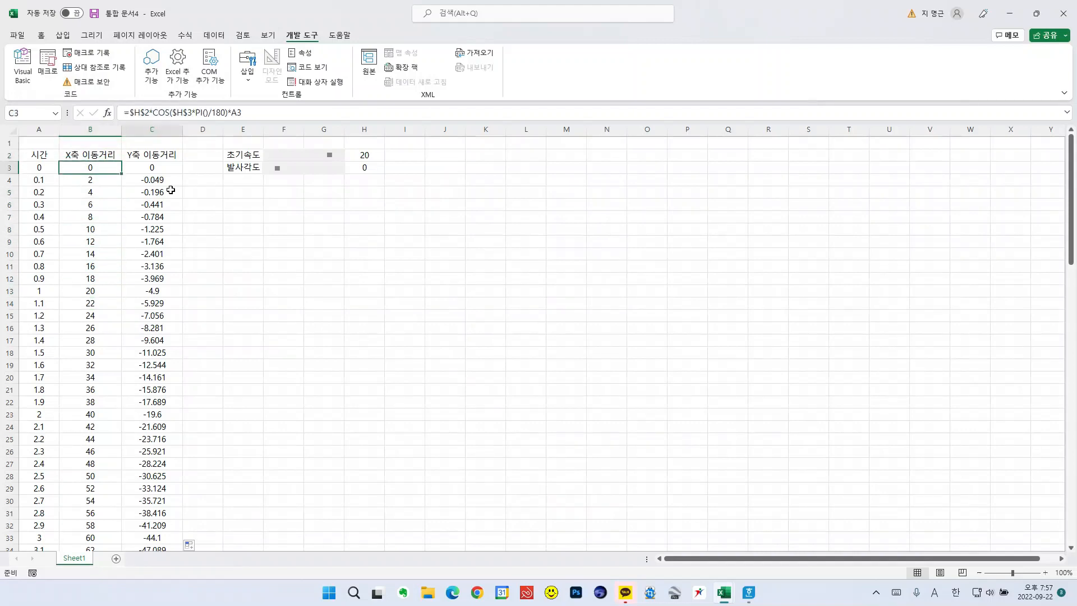
key(Right)
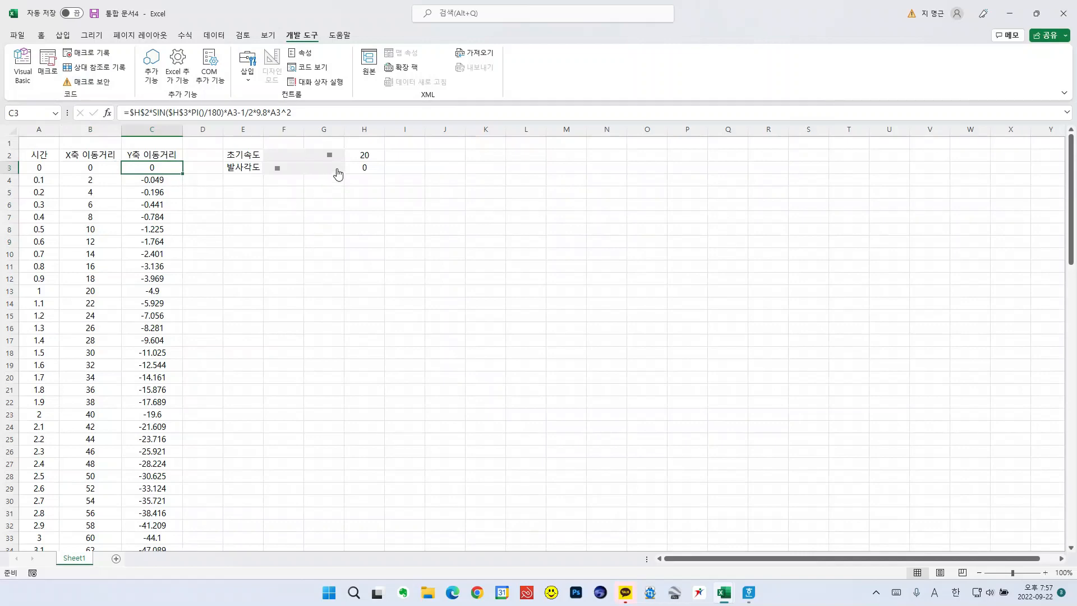
Step: Raise the launch angle to 7 with its scroll bar
double_click(338, 168)
click(337, 168)
click(338, 169)
click(338, 168)
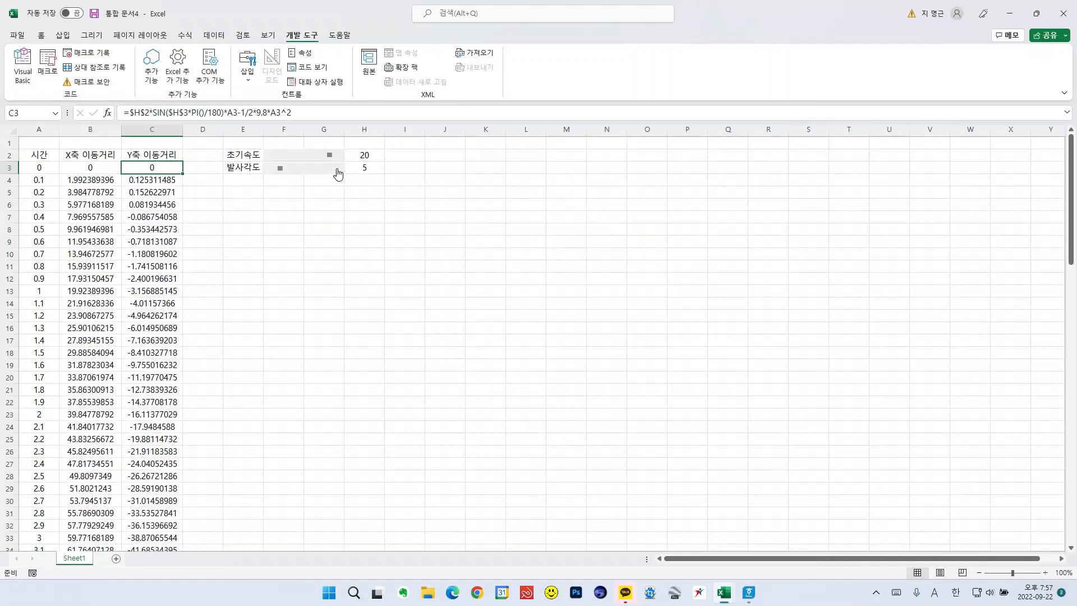
click(337, 168)
click(338, 170)
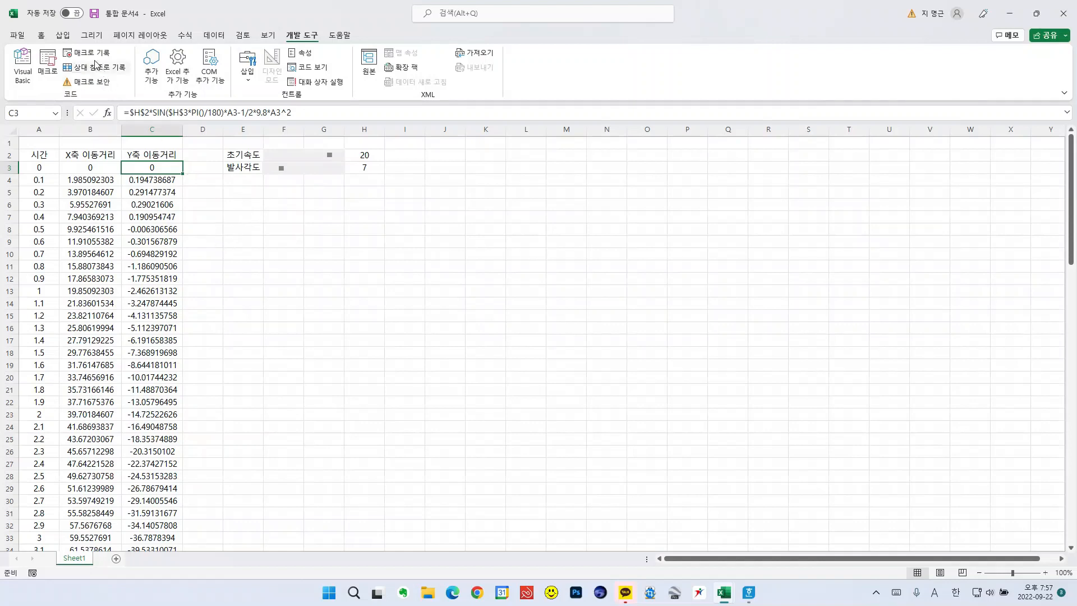
Step: Insert a markers-only scatter chart of the motion data and enlarge it below the scroll bars to cover about E6:N28
click(63, 37)
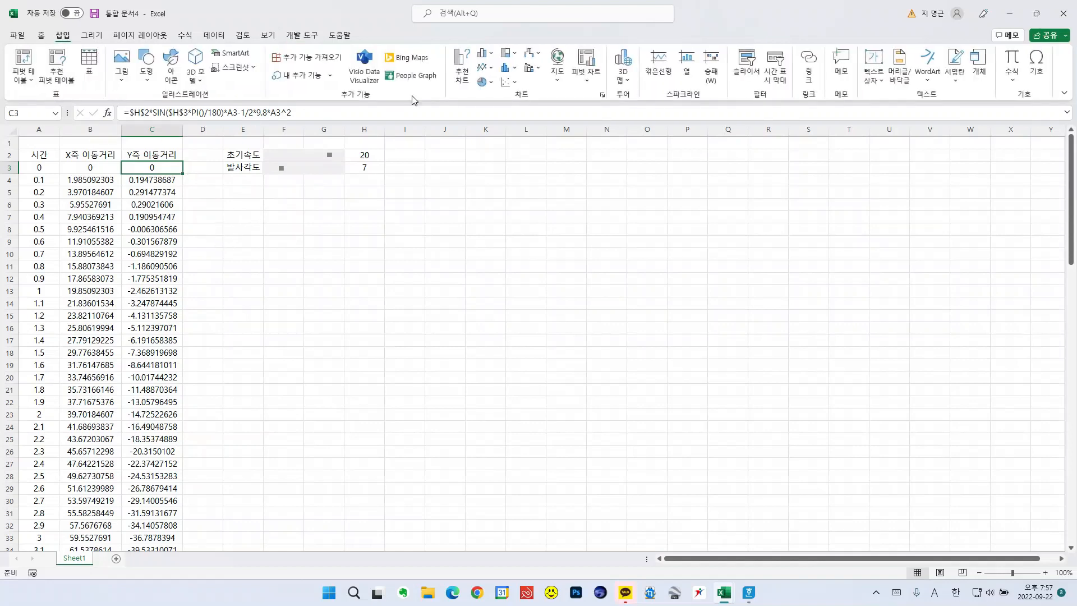
click(506, 83)
click(515, 120)
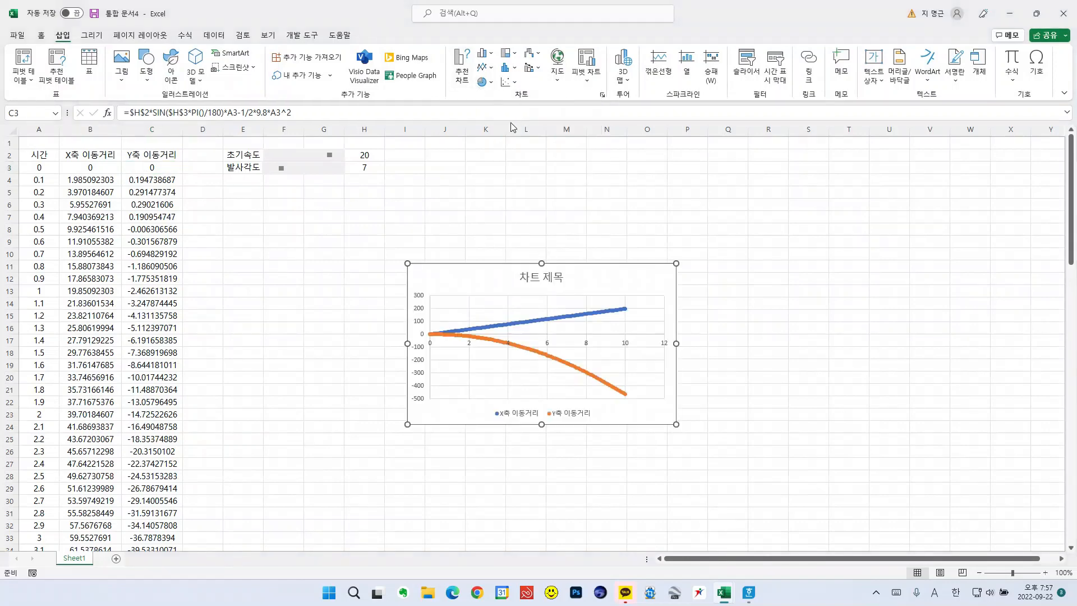
drag(428, 270, 246, 213)
drag(491, 364, 624, 474)
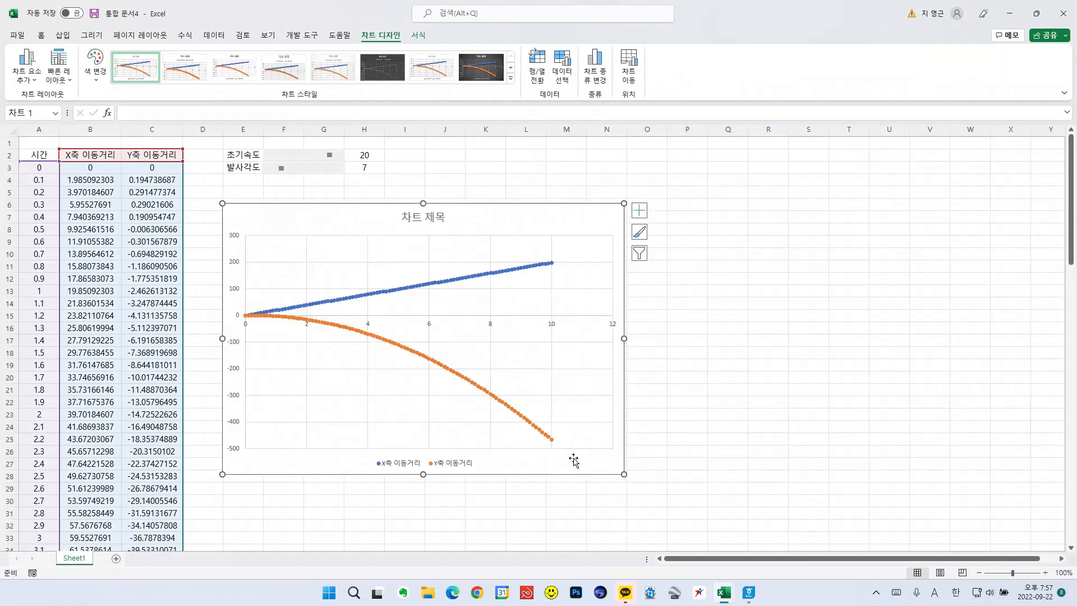
Step: Remove both the X-distance and Y-distance series from the chart's data source
right_click(396, 381)
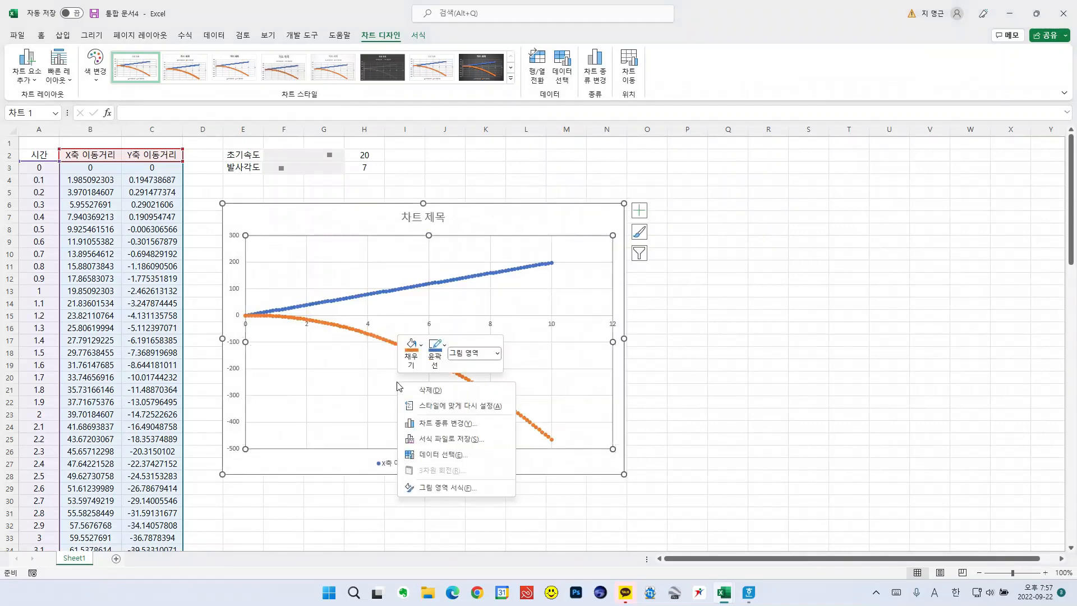
click(440, 454)
click(544, 281)
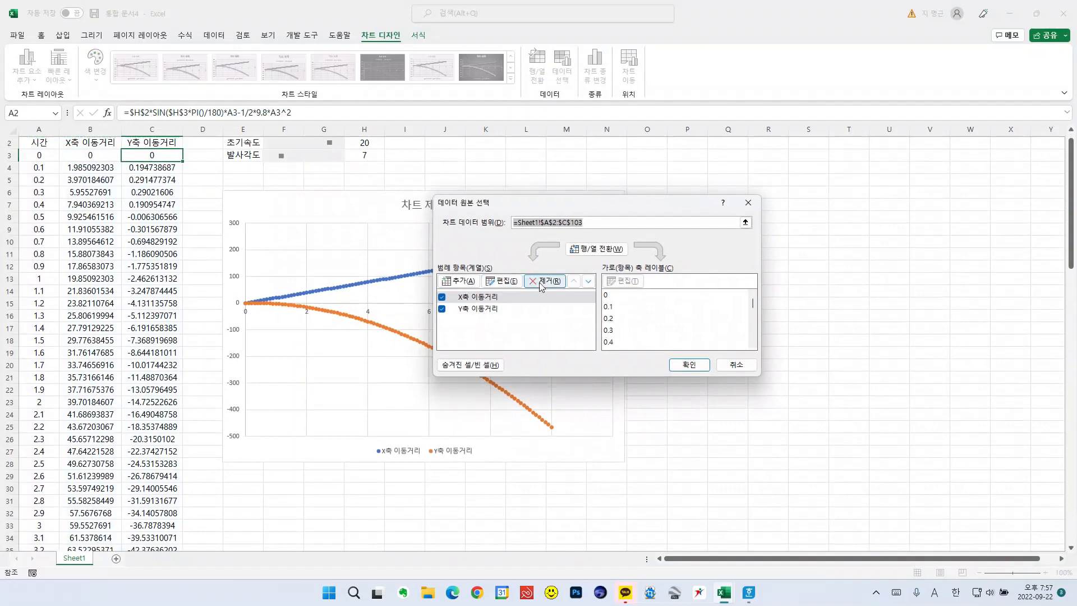
click(544, 281)
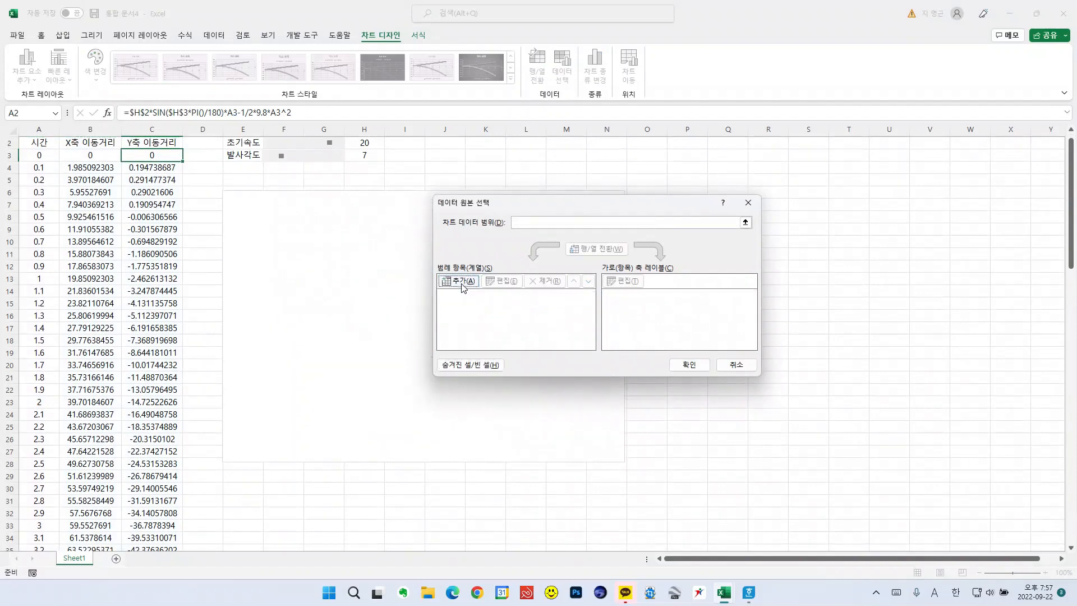
Step: Add a chart series named "투사체의 운동" with the X-distance range Sheet1!$B$3:$B$103 as its X values
click(476, 281)
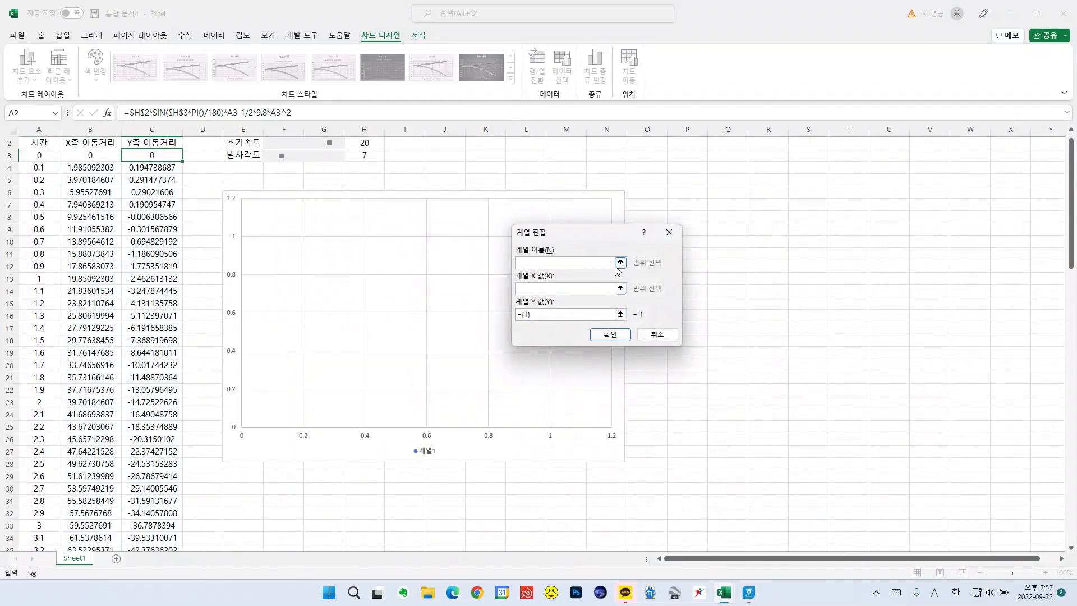
text(투사체)
text(의 운ㄷ)
text(ㅗㅇ)
click(621, 288)
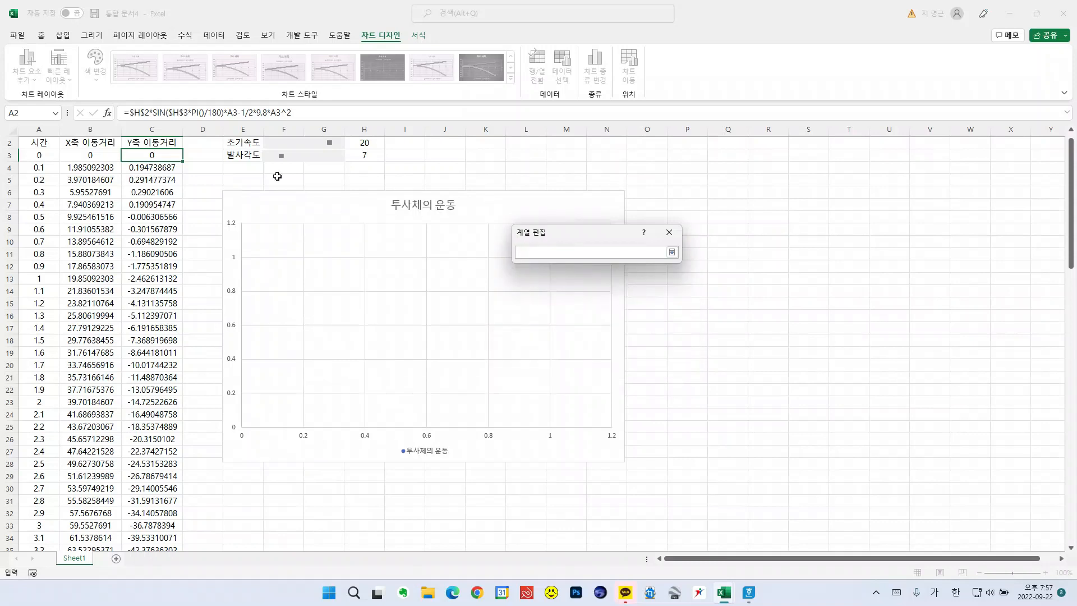
drag(99, 153, 105, 573)
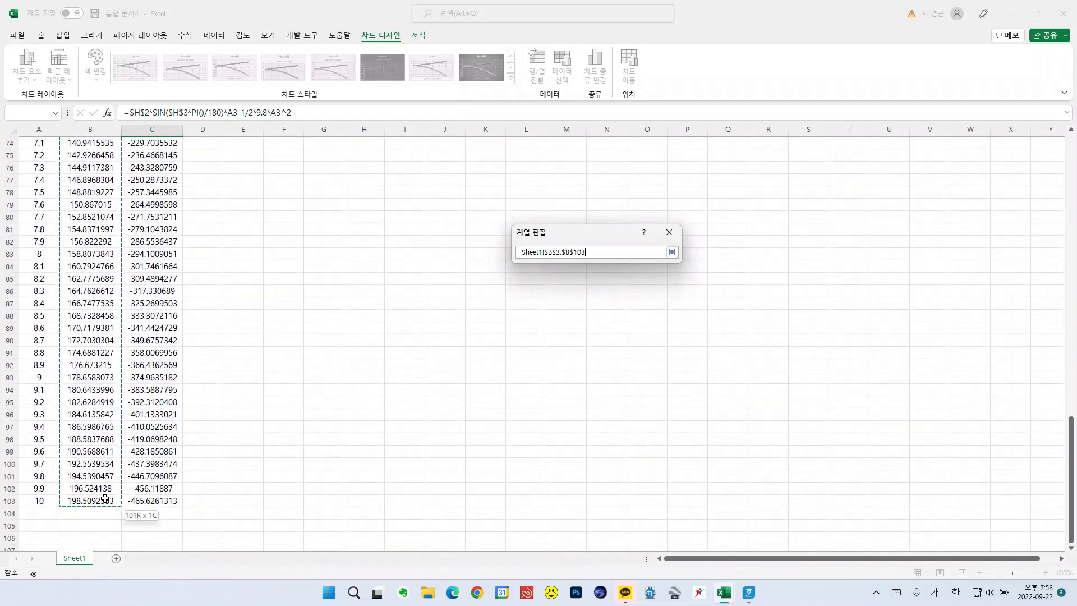
click(671, 252)
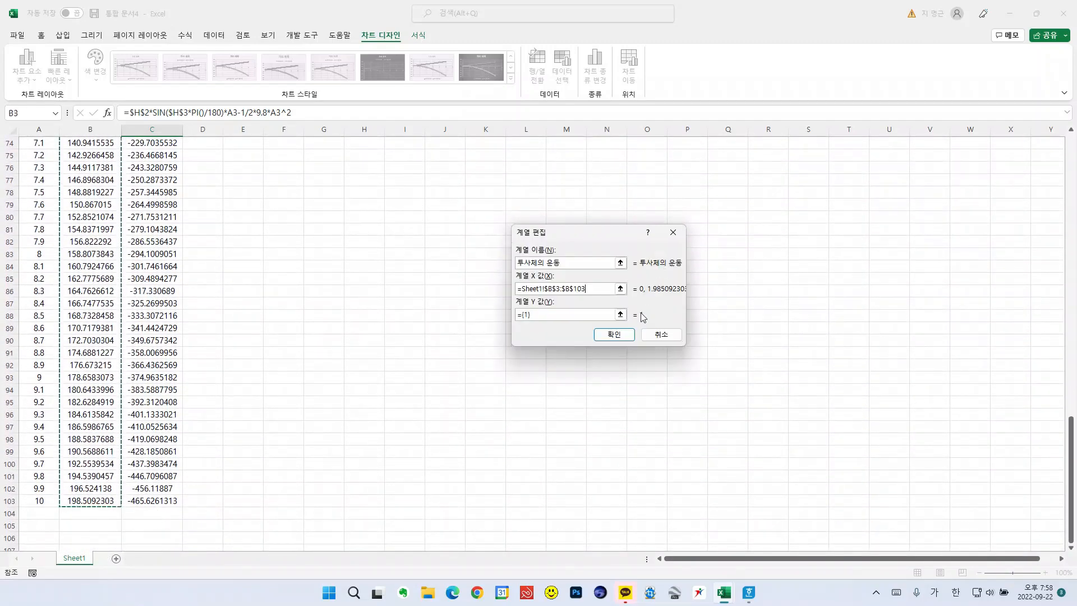
Step: Set the new series' Y values to the Y-distance range Sheet1!$C$3:$C$103 and apply the chart's data source
click(618, 313)
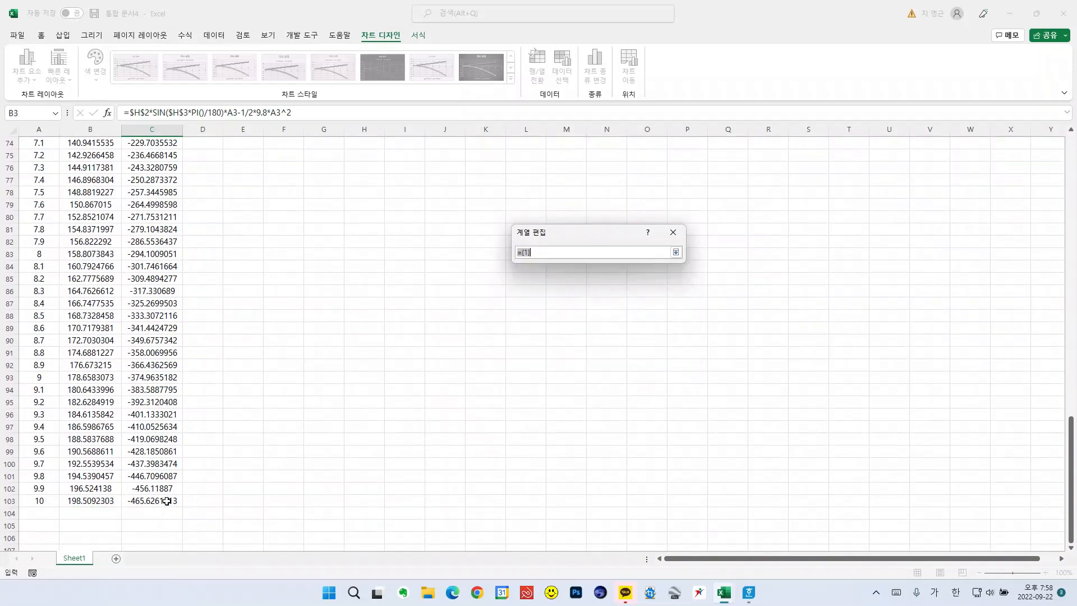
drag(163, 500, 163, 166)
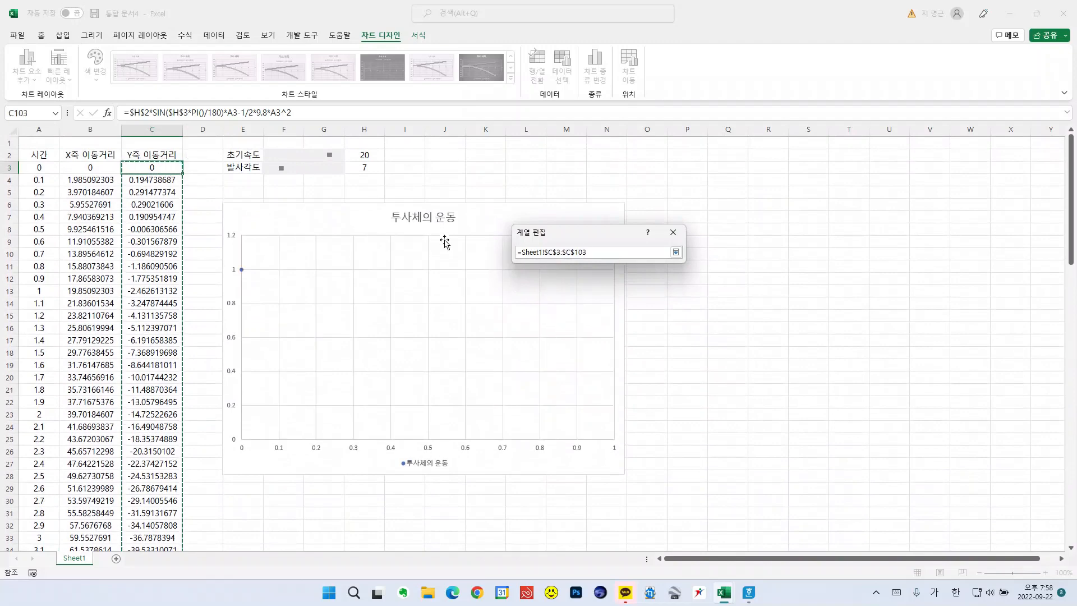
click(676, 253)
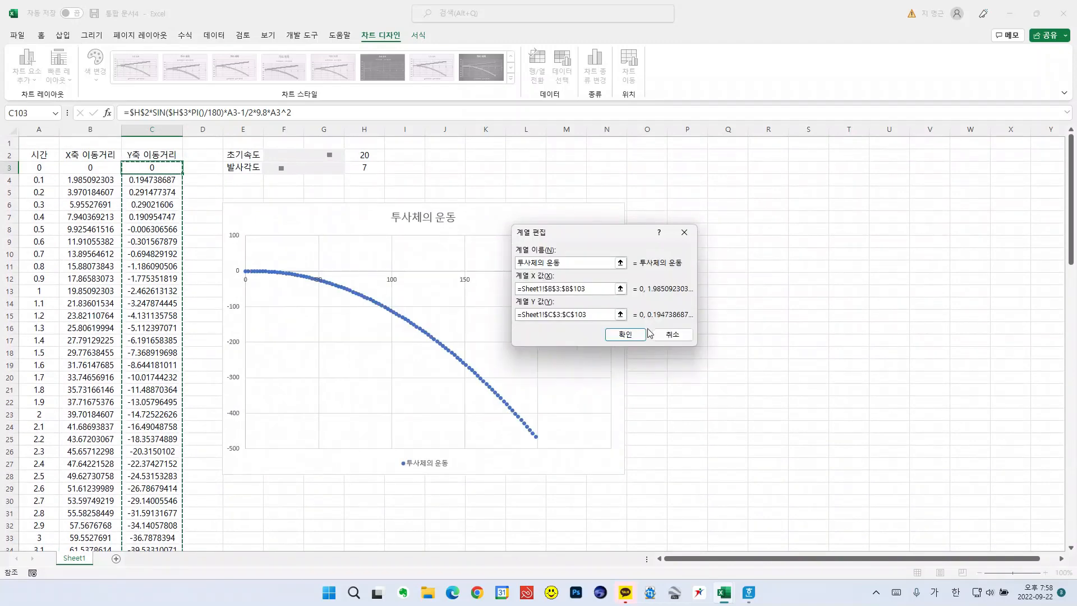
click(637, 337)
click(694, 365)
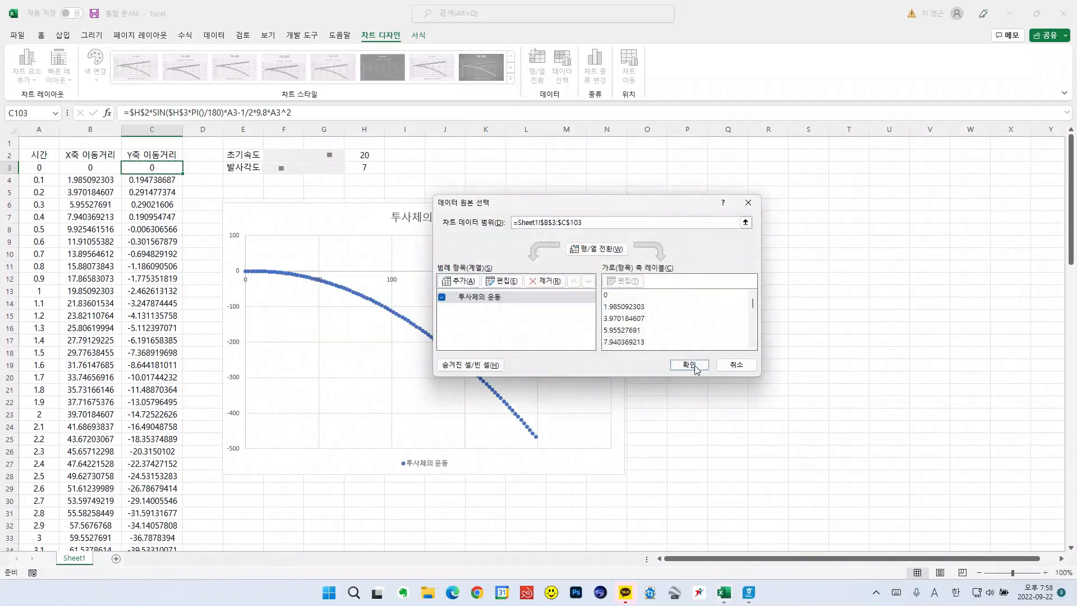
click(694, 365)
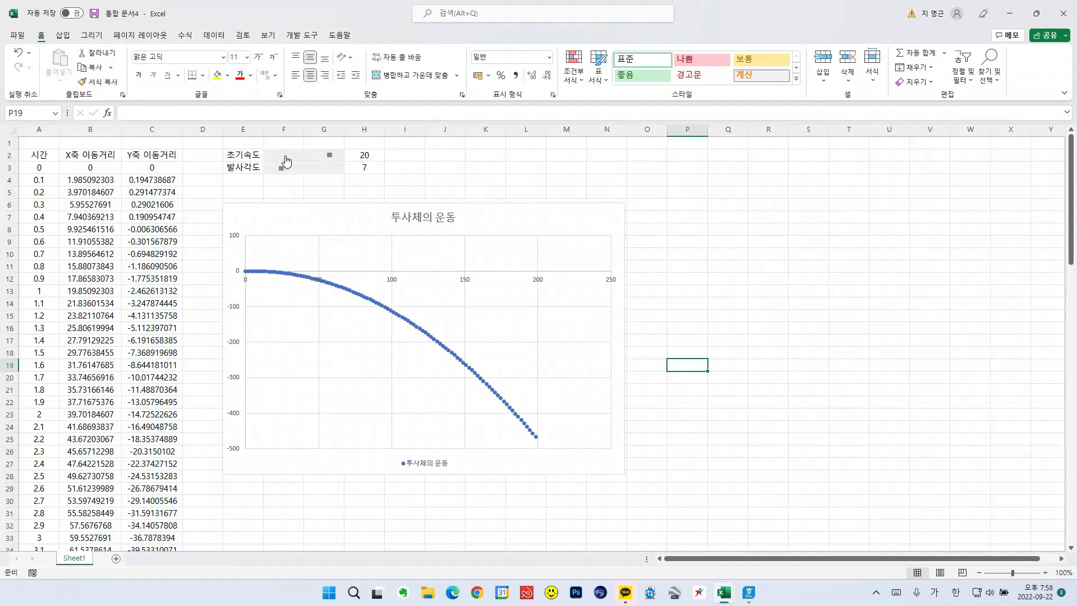
Step: Adjust the scroll bars to set the initial velocity to 7 and the launch angle to 21
click(269, 160)
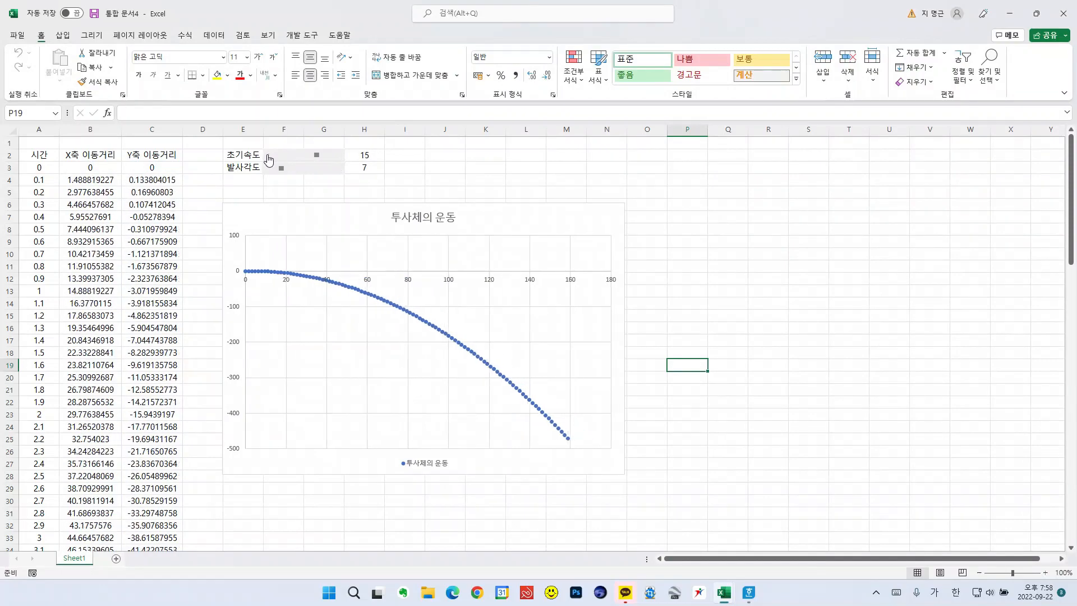
click(269, 160)
click(337, 173)
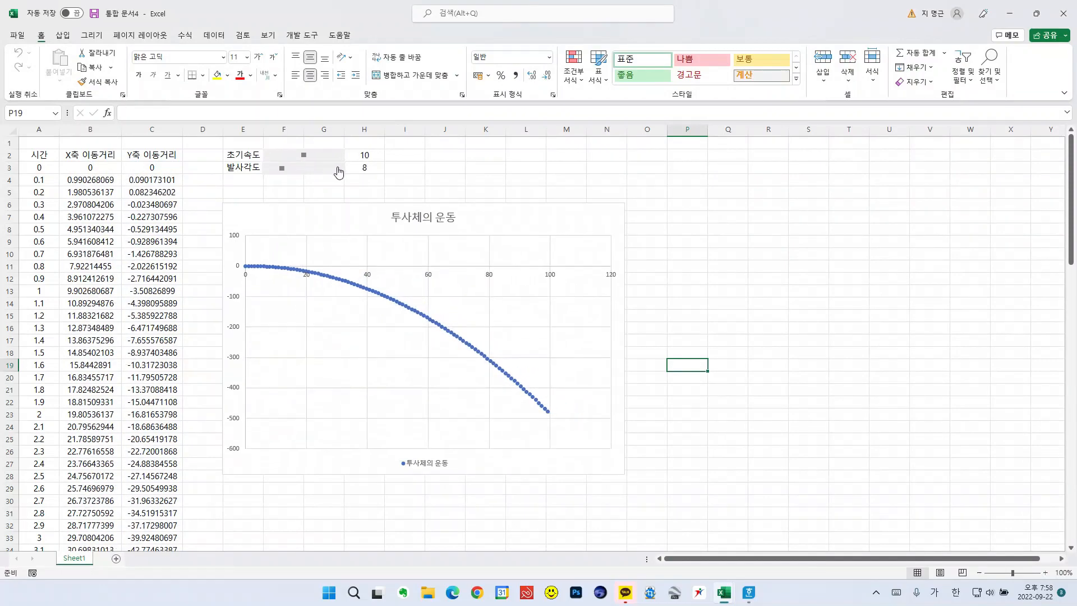
click(339, 172)
drag(338, 172, 295, 160)
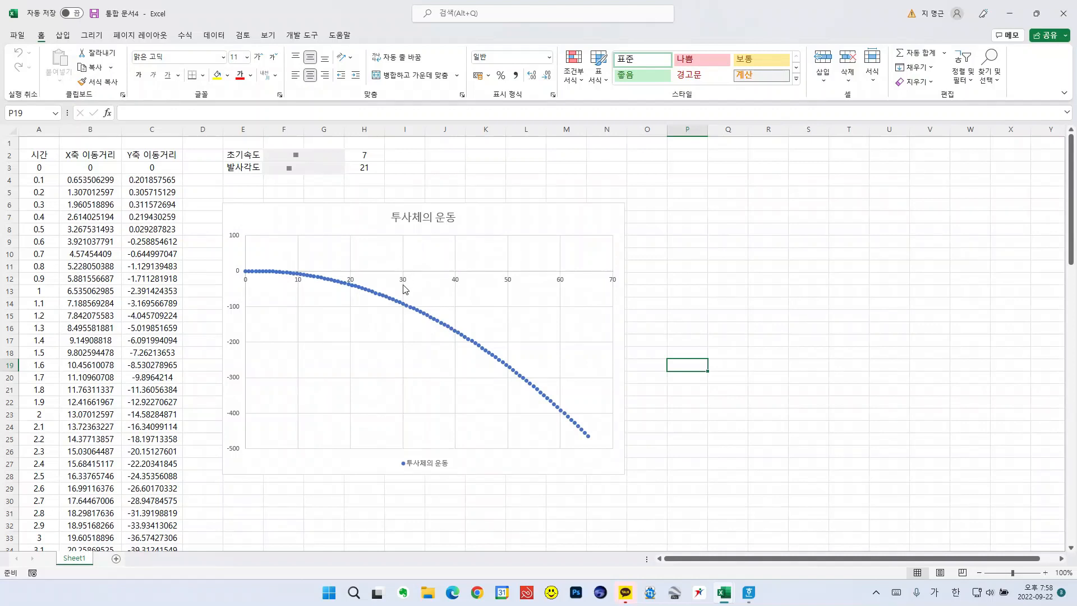
Step: Fix the chart's horizontal axis bounds at a minimum of 0 and a maximum of 40
click(407, 284)
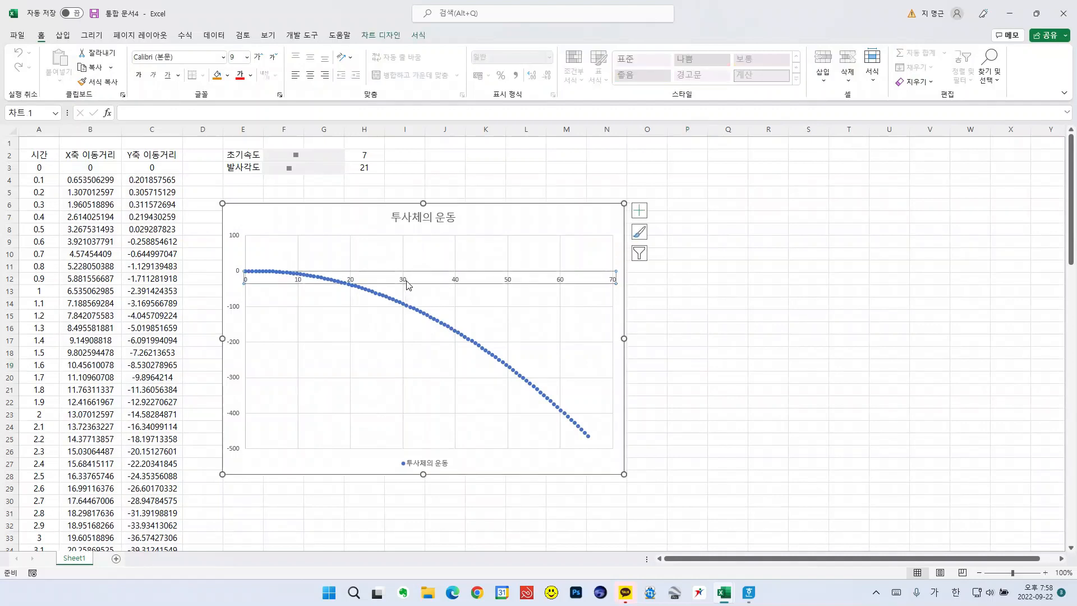
click(692, 326)
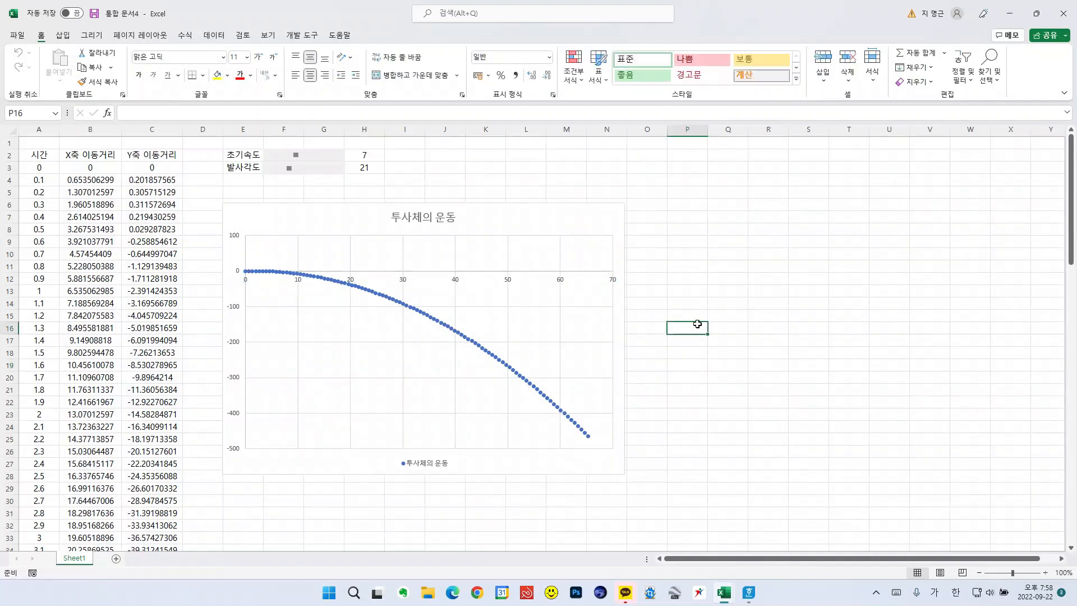
click(456, 284)
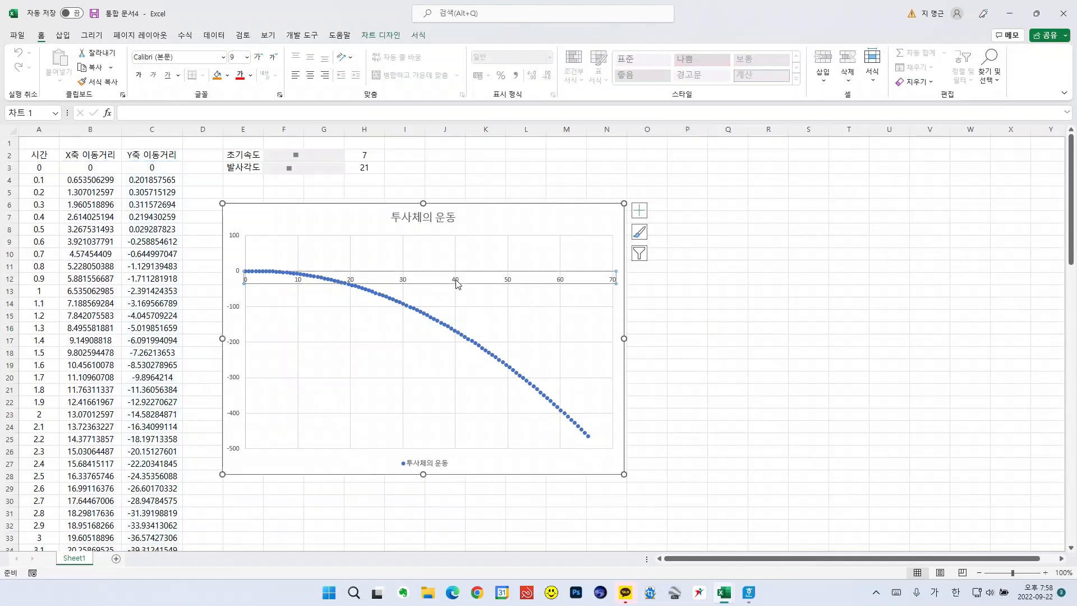
double_click(456, 284)
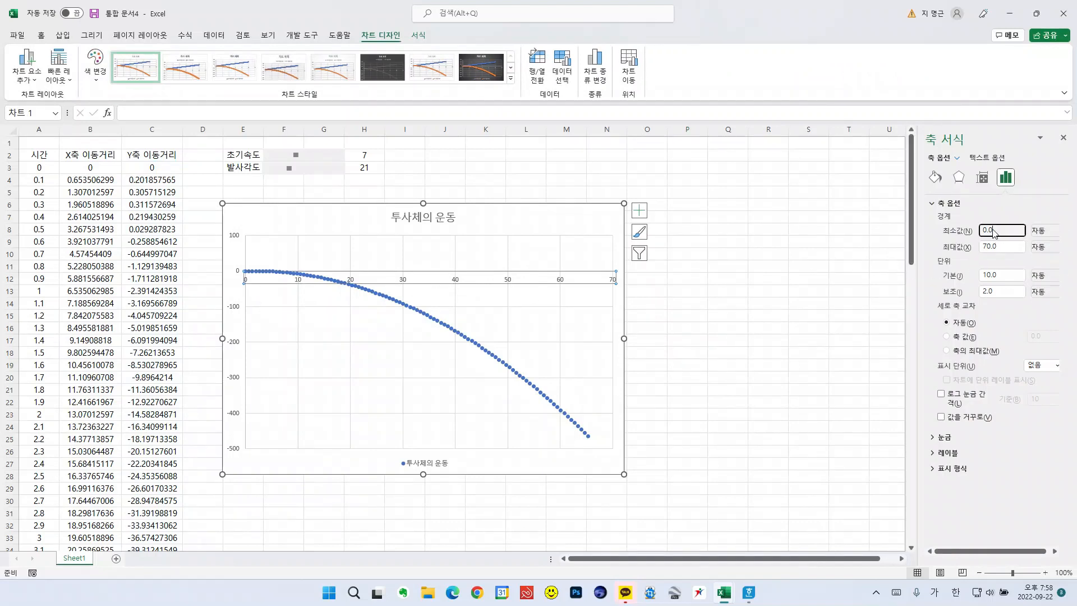
drag(993, 233, 927, 228)
text(0)
click(996, 245)
drag(996, 243, 944, 247)
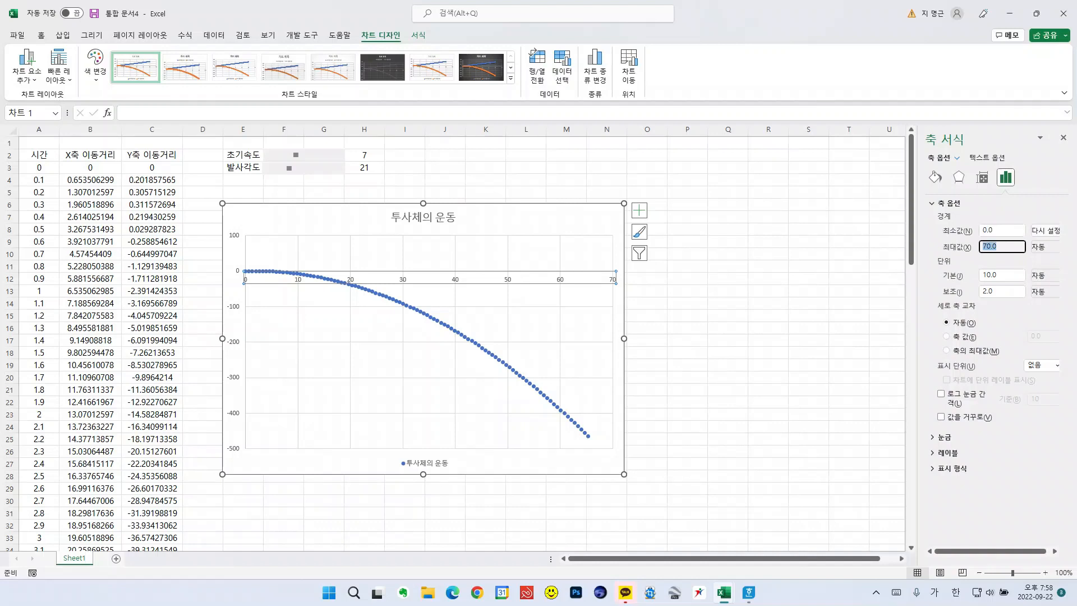
text(40)
click(849, 283)
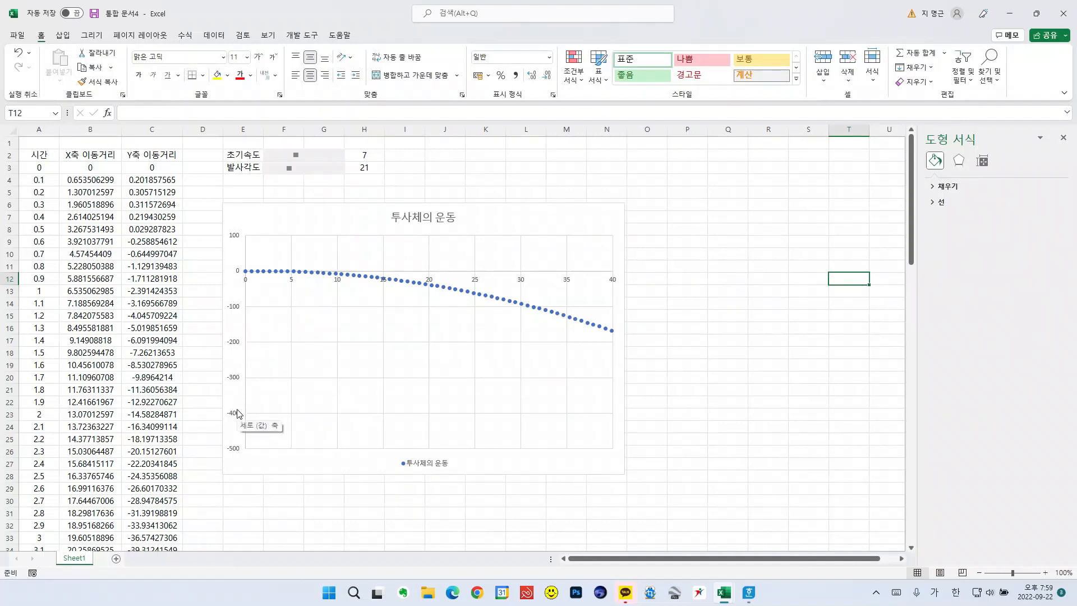
Step: Fix the chart's vertical axis bounds at a minimum of 0 and a maximum of 20
click(234, 313)
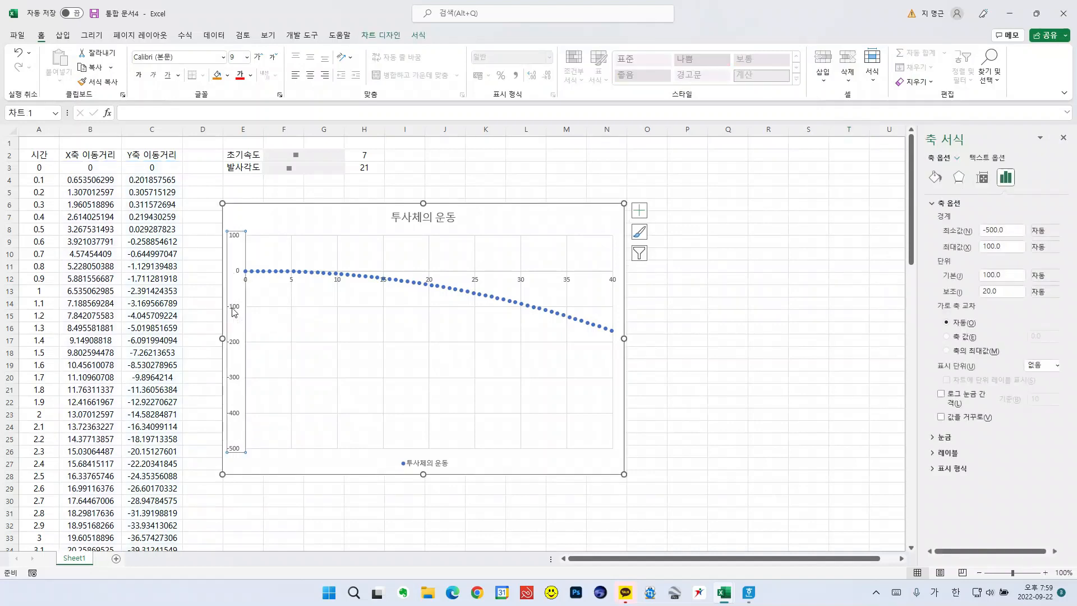
click(1004, 237)
text(0)
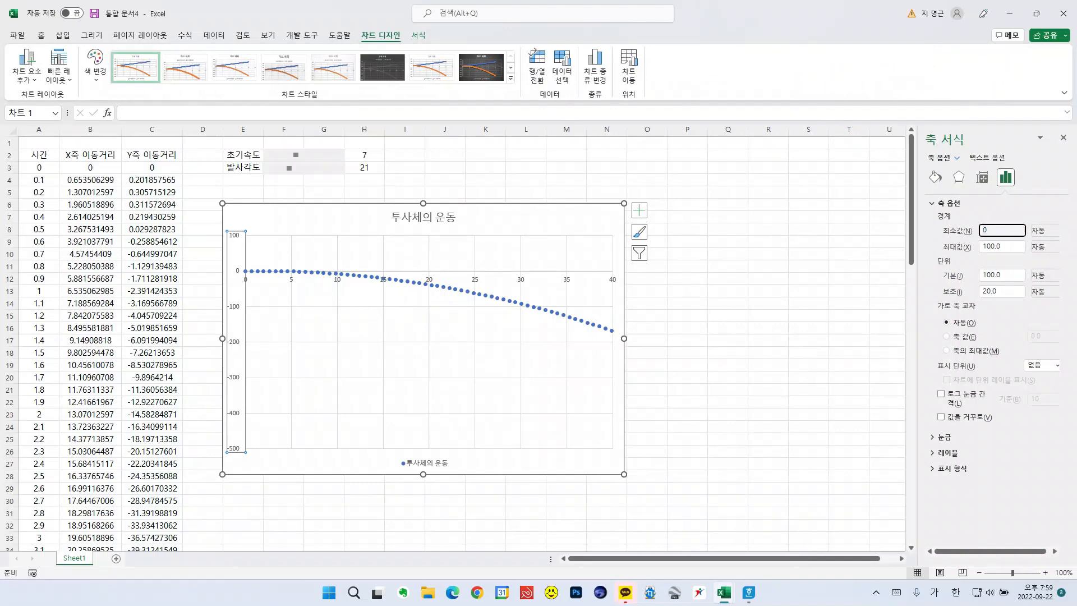
click(1004, 247)
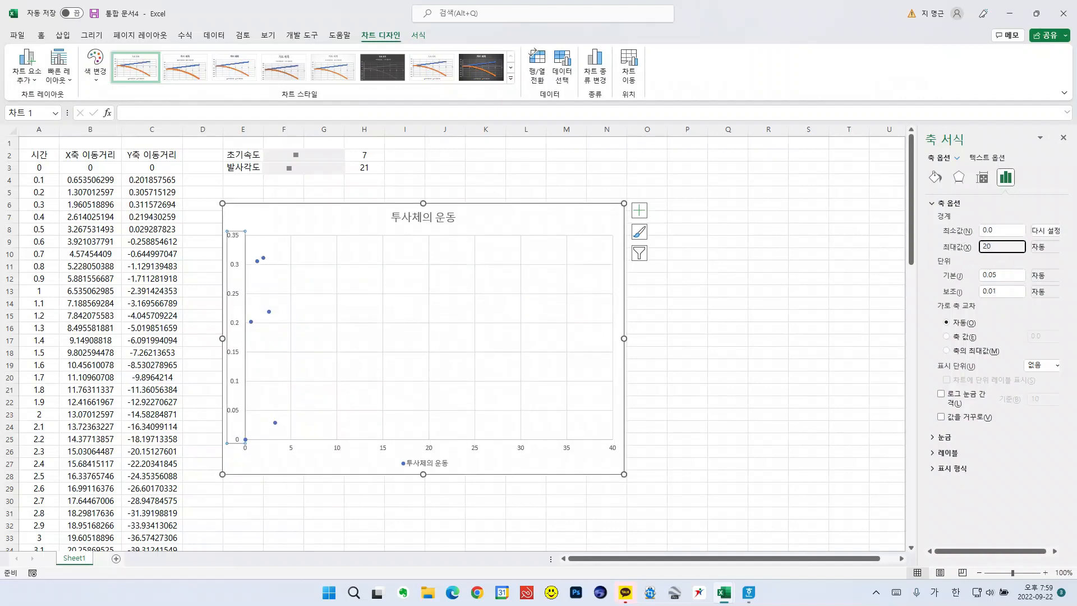
click(825, 341)
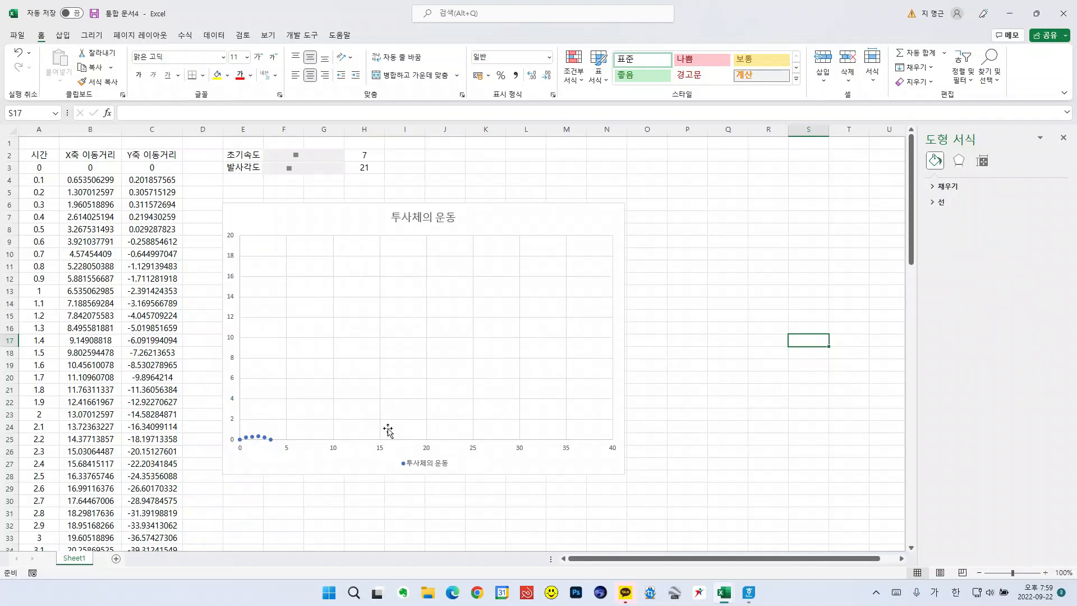
Step: Raise the initial velocity to 20 with its scroll bar
click(339, 157)
click(339, 157)
click(340, 157)
click(340, 157)
click(339, 157)
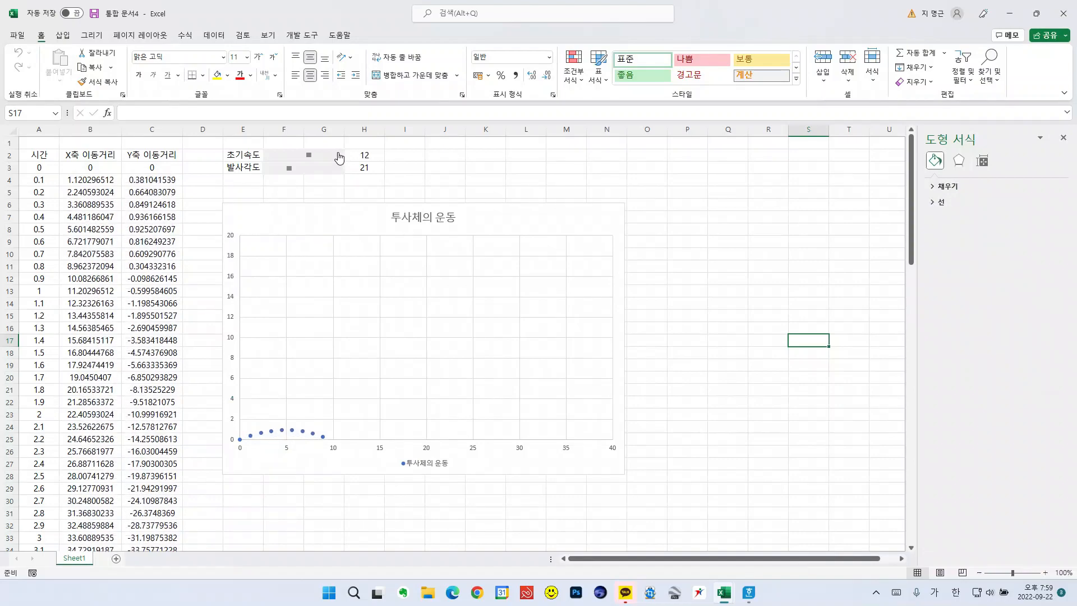
click(339, 157)
click(340, 157)
click(340, 157)
click(339, 157)
click(339, 157)
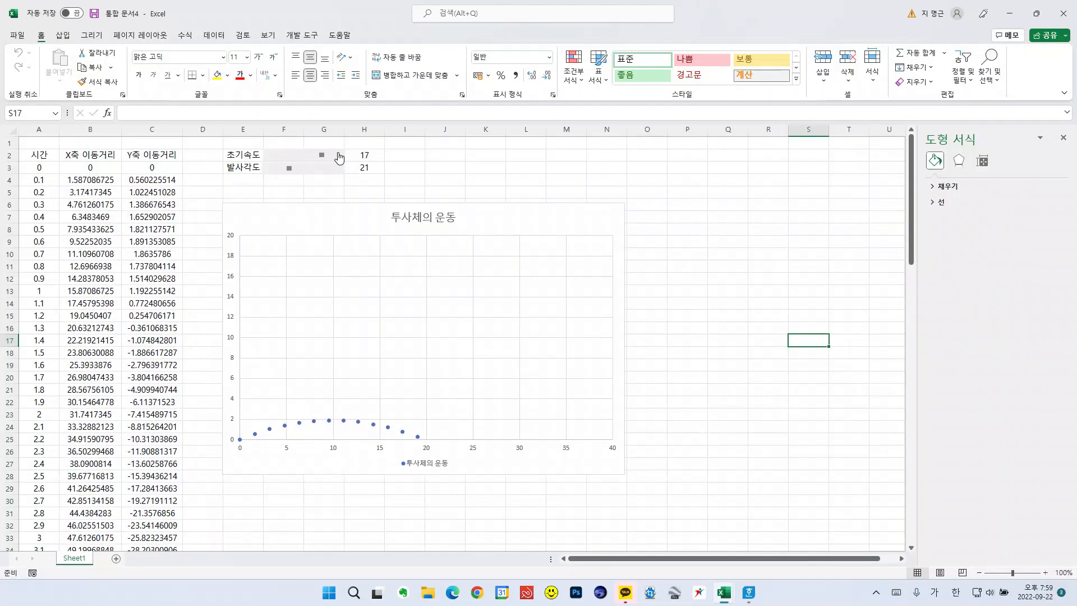
click(339, 157)
click(339, 157)
click(339, 157)
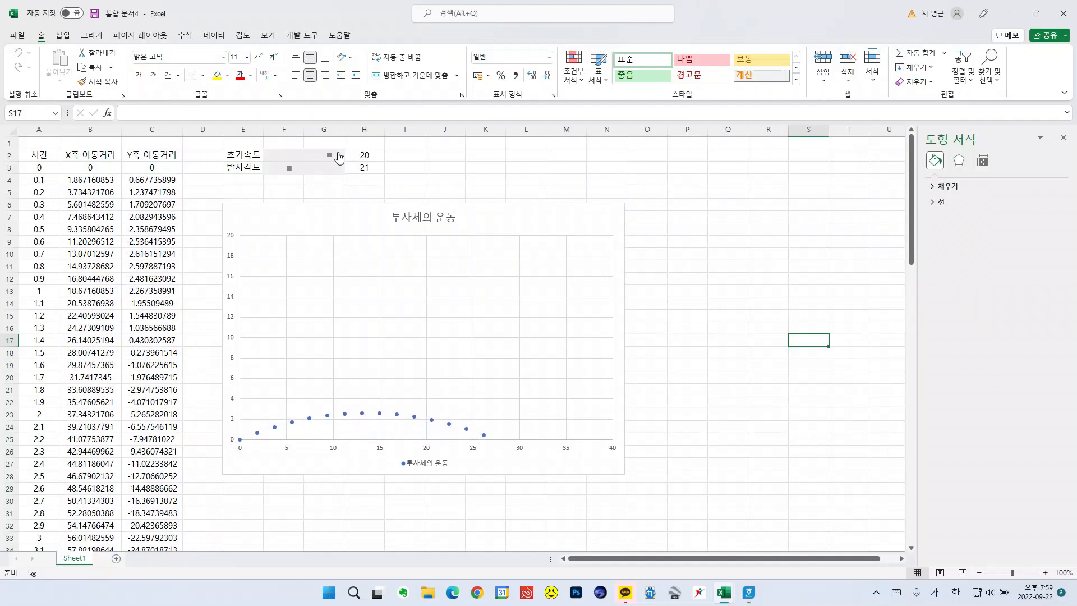
Step: Raise the launch angle to 36 with its scroll bar
click(333, 168)
click(333, 169)
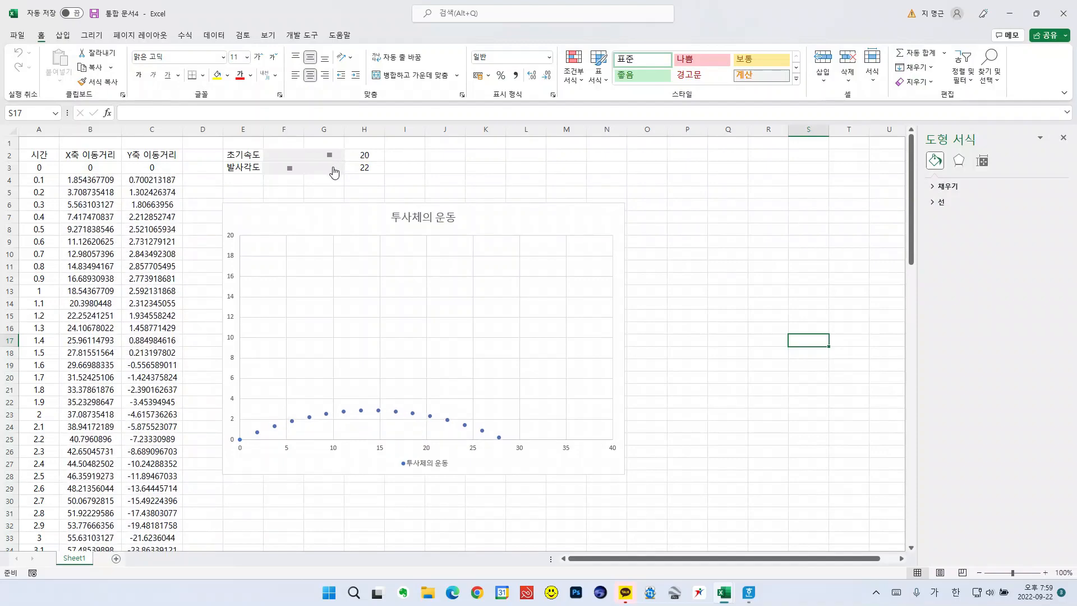
click(334, 168)
click(334, 168)
click(333, 169)
click(333, 169)
click(333, 168)
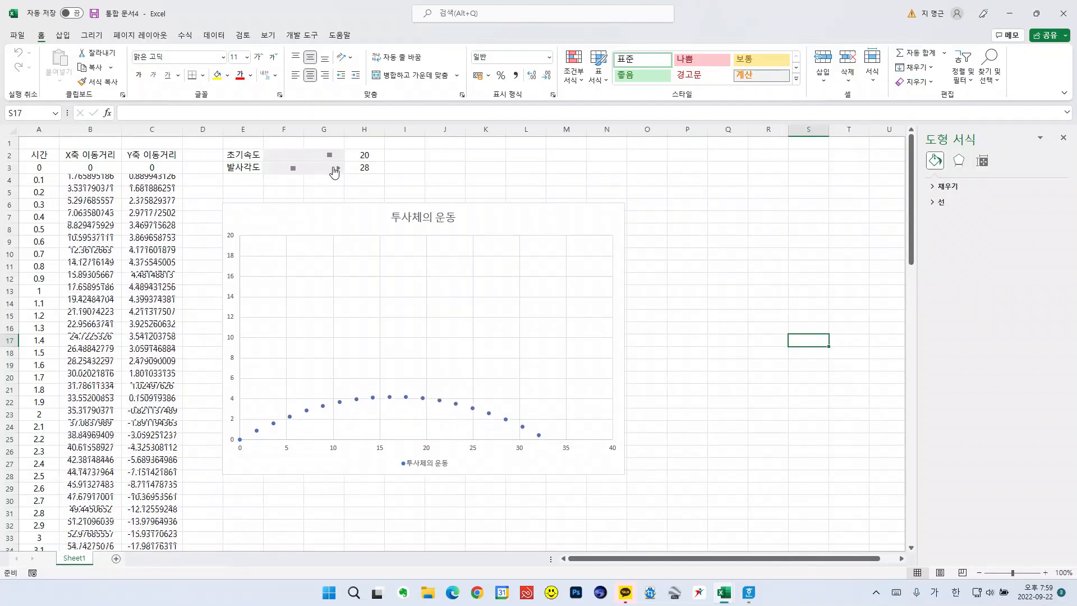
click(334, 168)
click(333, 168)
click(333, 168)
click(334, 168)
click(334, 168)
click(334, 169)
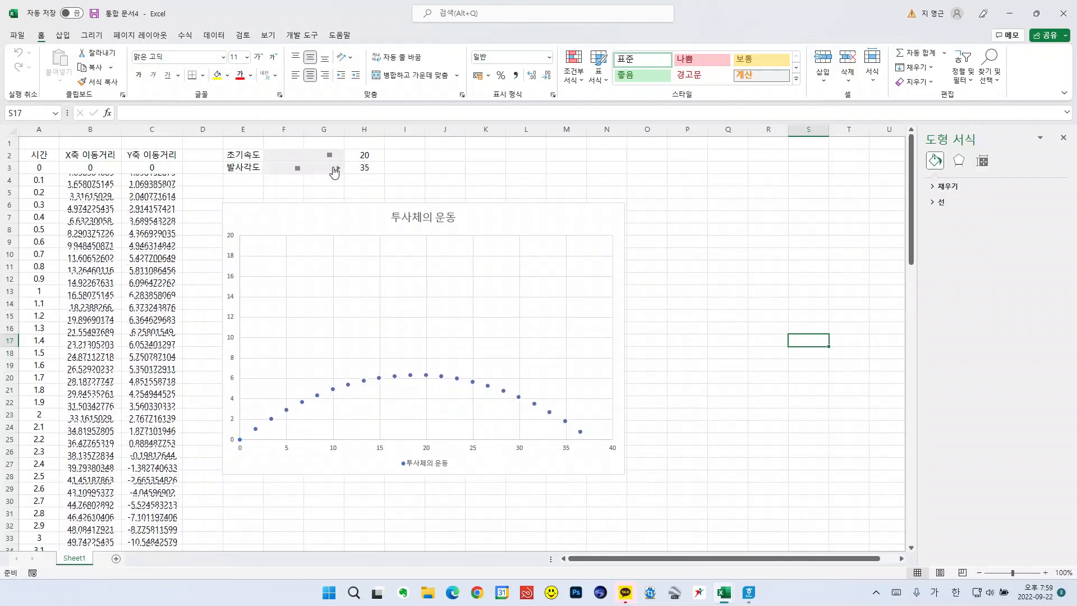
click(334, 168)
click(333, 168)
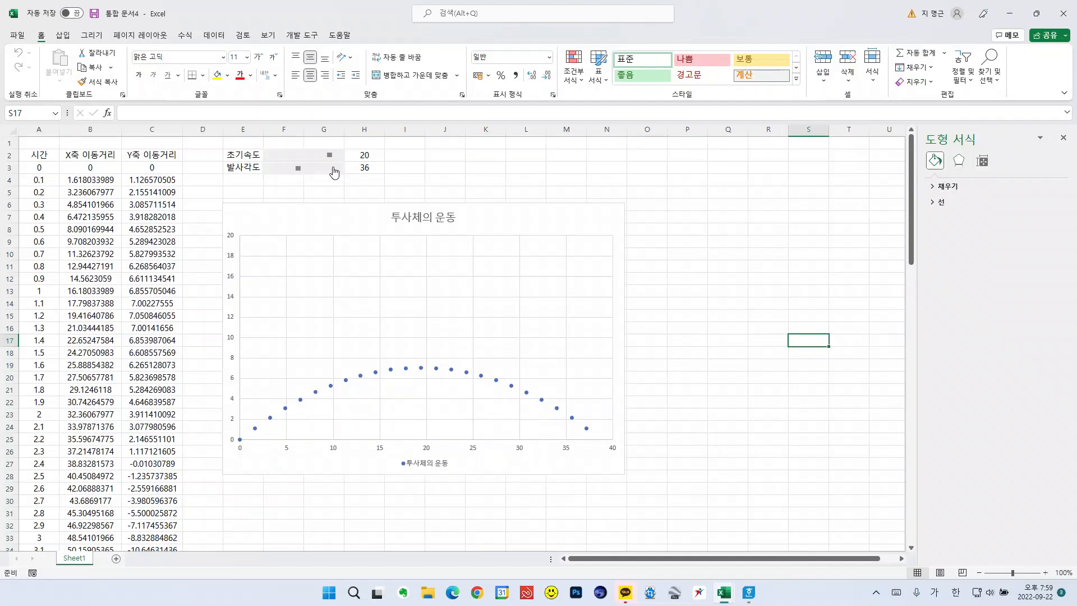
Step: Open the formatting of the projectile data series and set its marker option to none
click(684, 338)
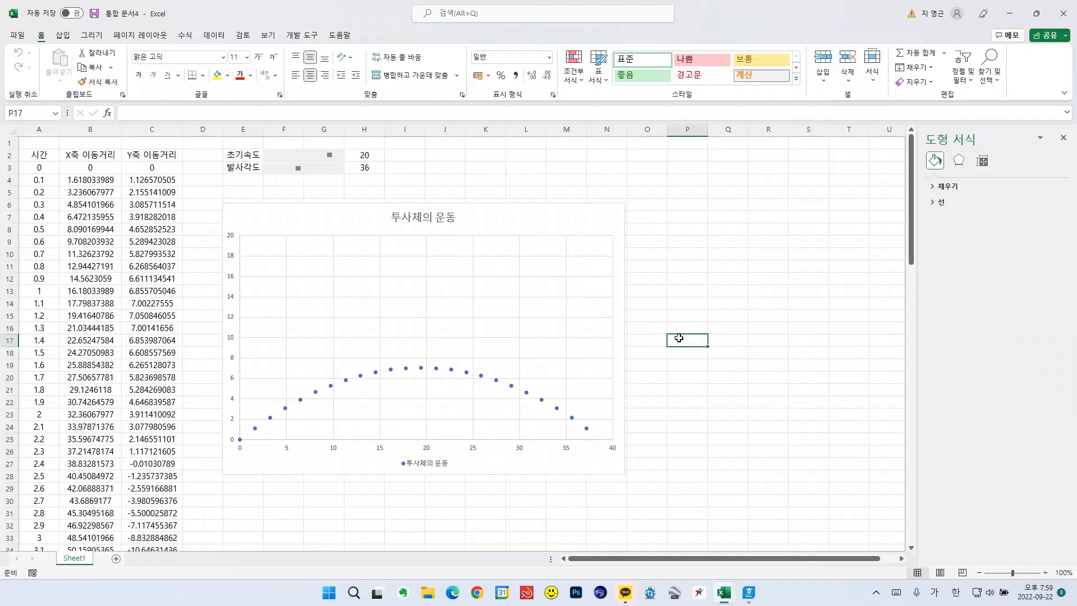
click(496, 381)
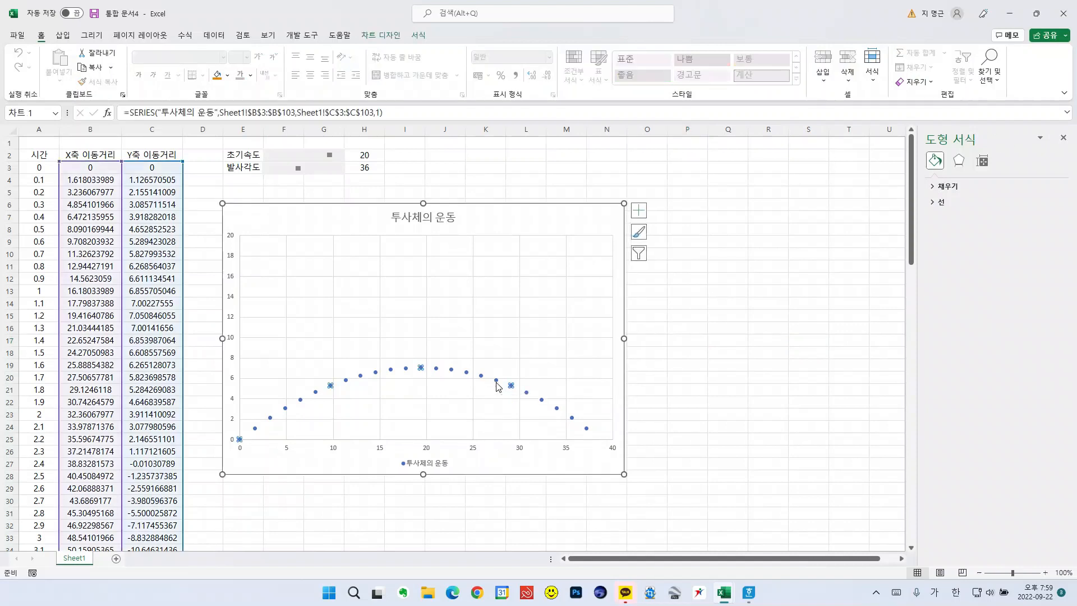
click(639, 404)
click(527, 395)
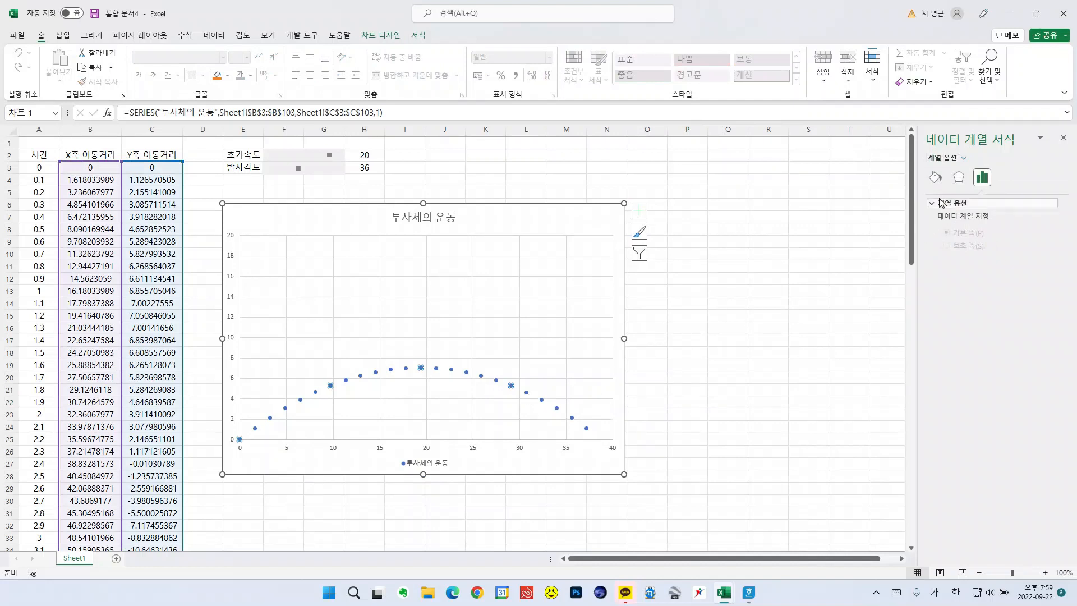
click(934, 178)
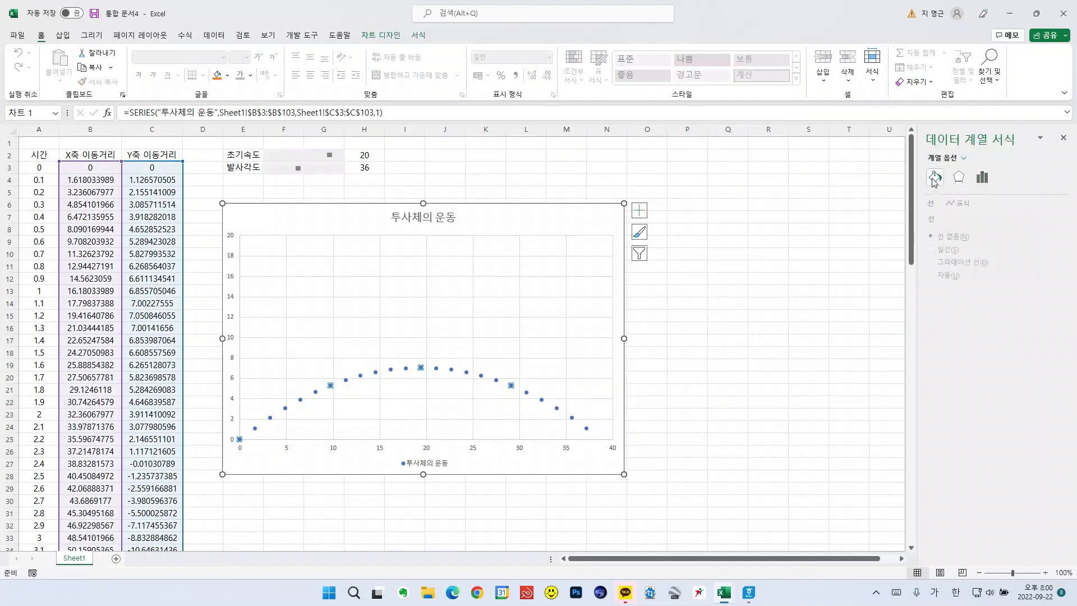
click(964, 204)
click(959, 219)
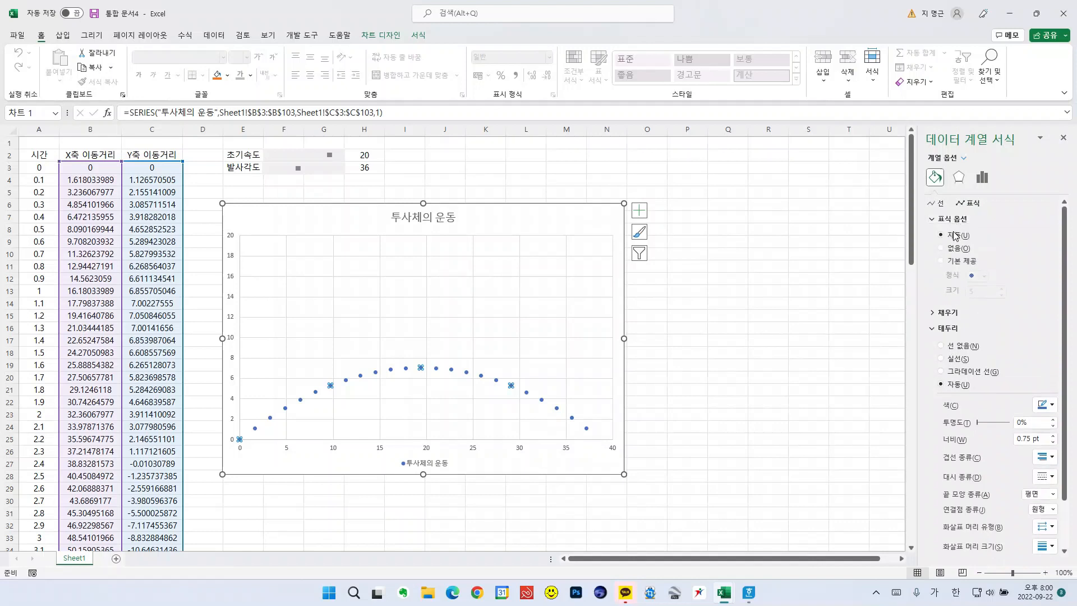
click(953, 249)
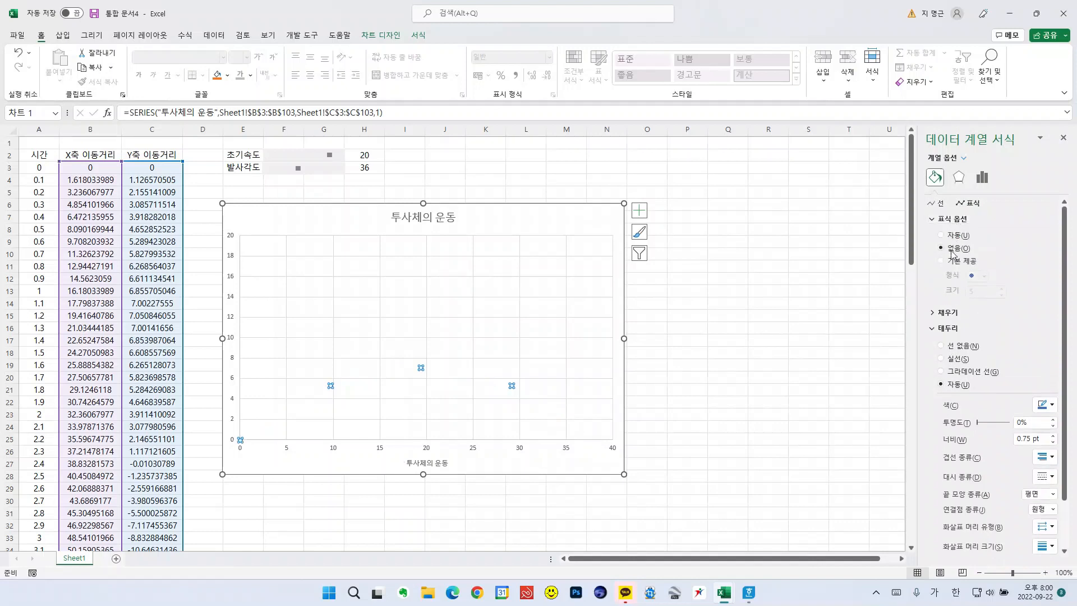
Step: Remove the projectile series' marker fill and marker border, and show the series as a solid line
click(948, 312)
click(951, 332)
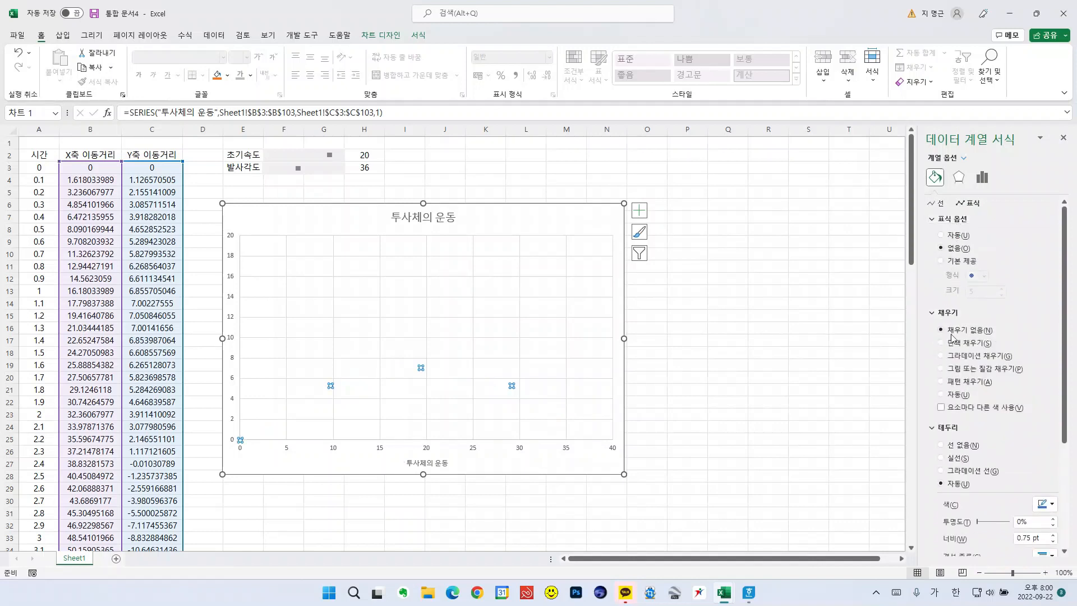
click(962, 446)
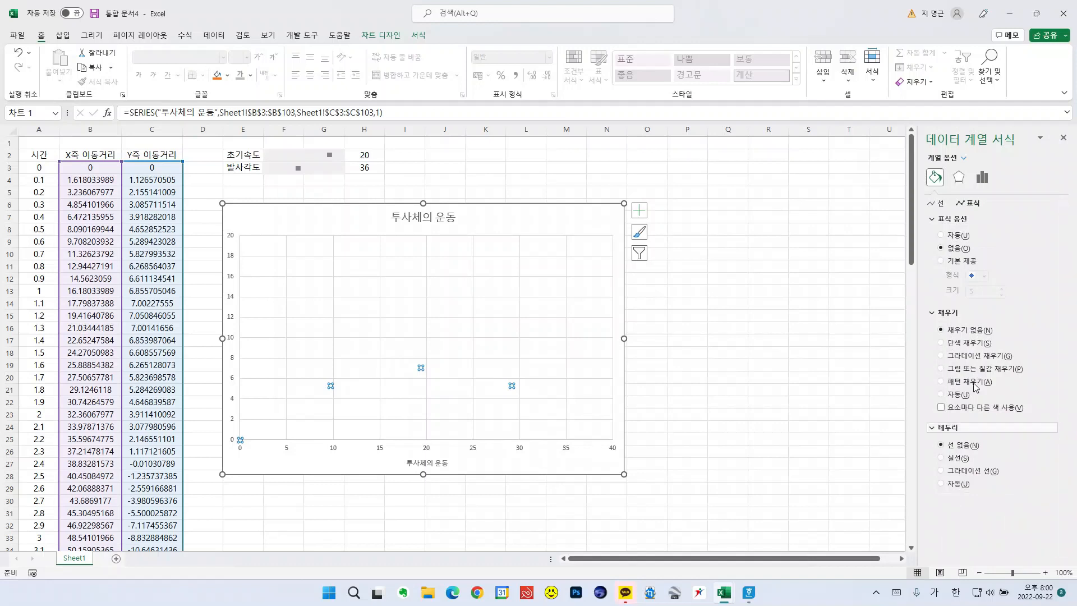
click(935, 204)
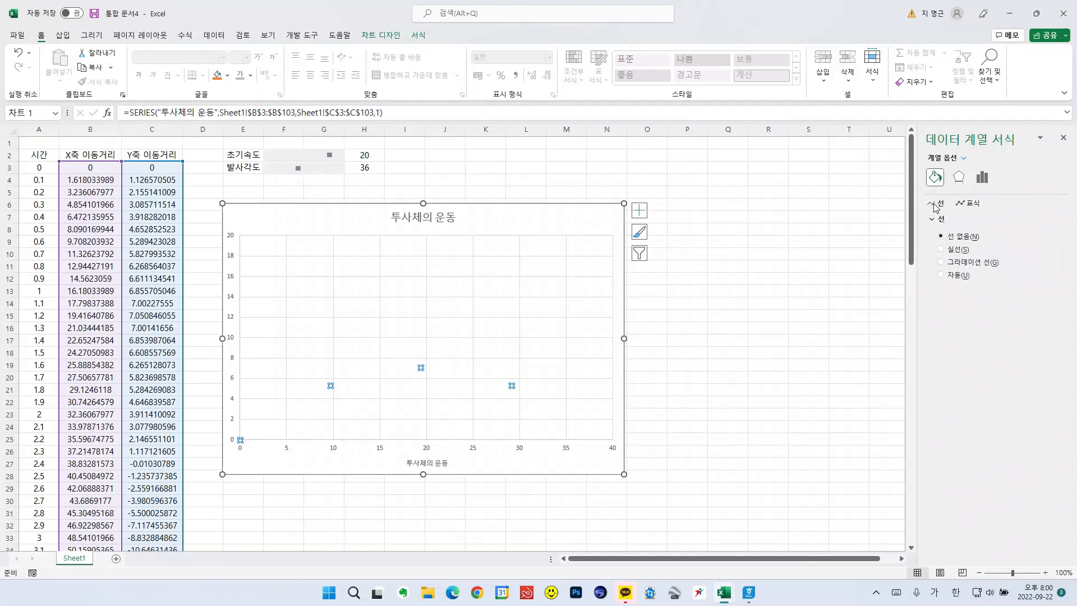
click(942, 250)
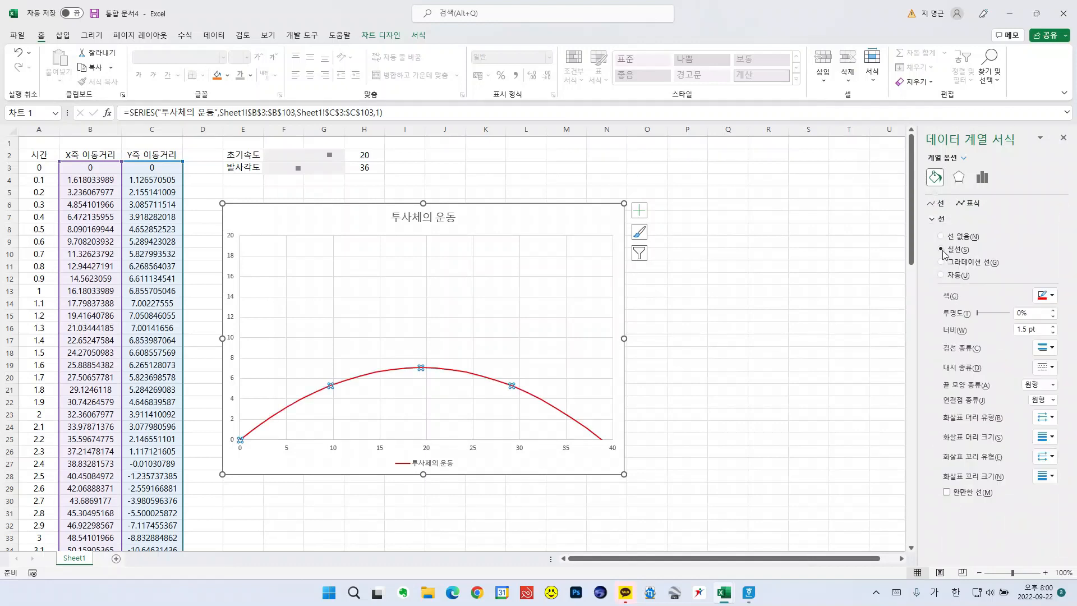
click(684, 347)
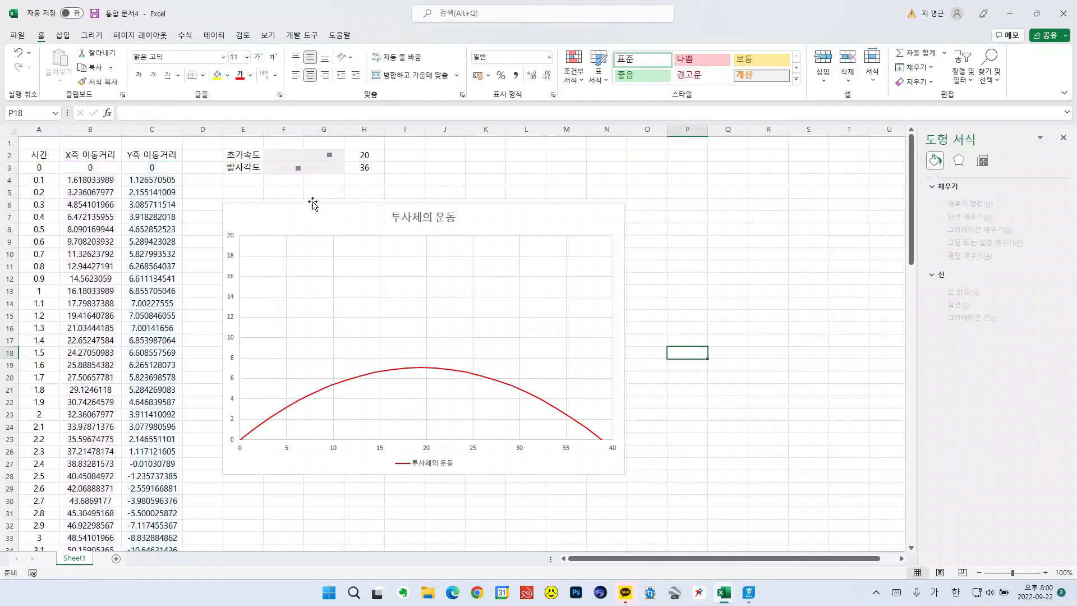
Step: Raise the launch angle to 47 with its scroll bar
click(339, 172)
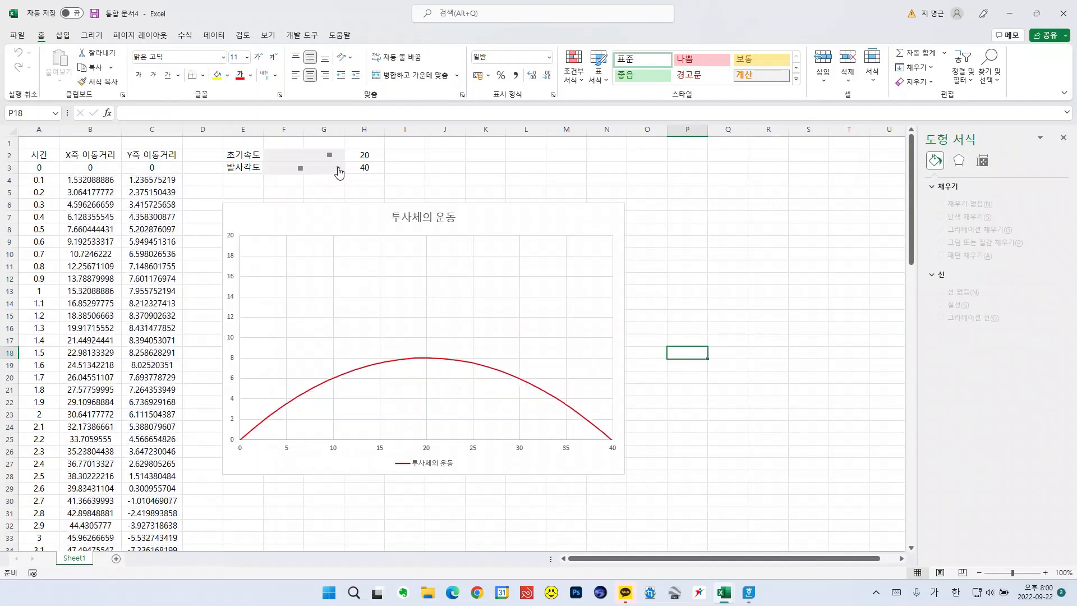
click(340, 172)
click(339, 172)
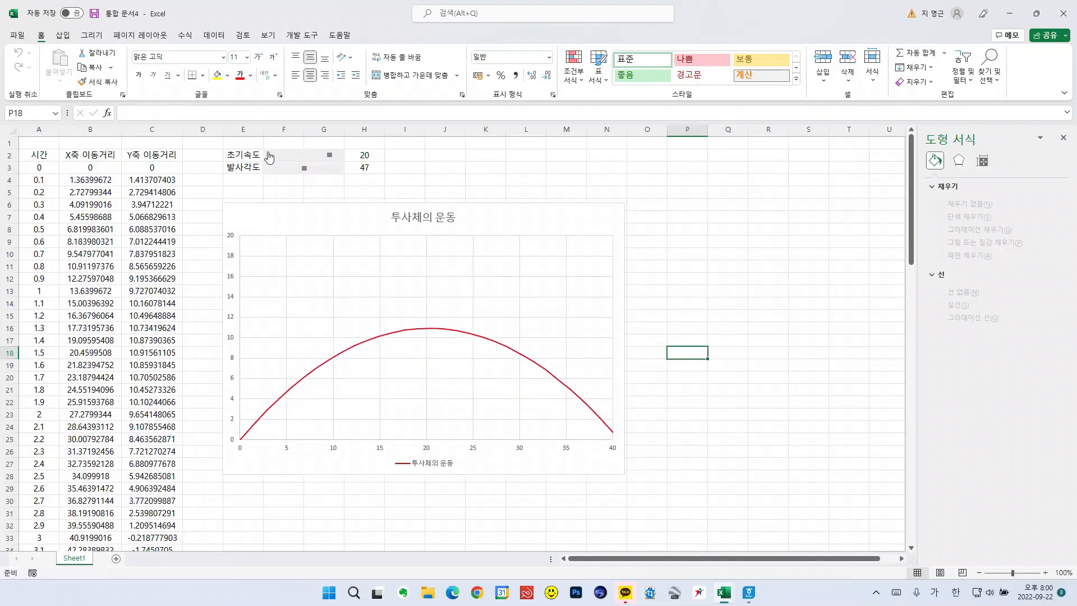
Step: Lower the initial velocity to 16 with its scroll bar
click(268, 156)
click(268, 155)
click(268, 156)
click(267, 156)
Step: Raise the launch angle to 54 with its scroll bar
click(340, 169)
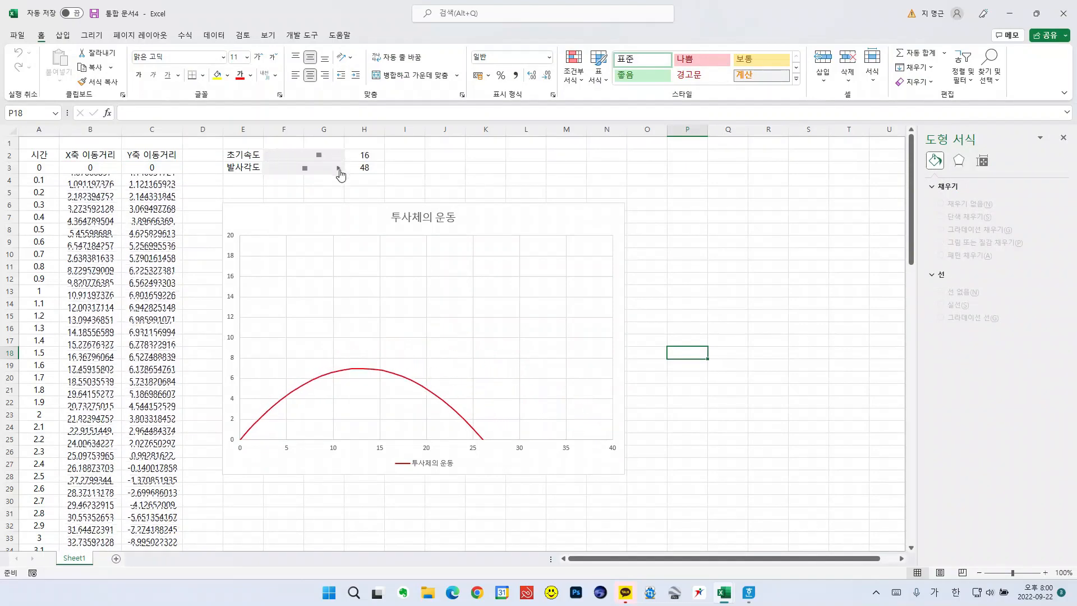
click(340, 170)
click(340, 170)
click(340, 170)
click(340, 170)
click(339, 170)
click(339, 170)
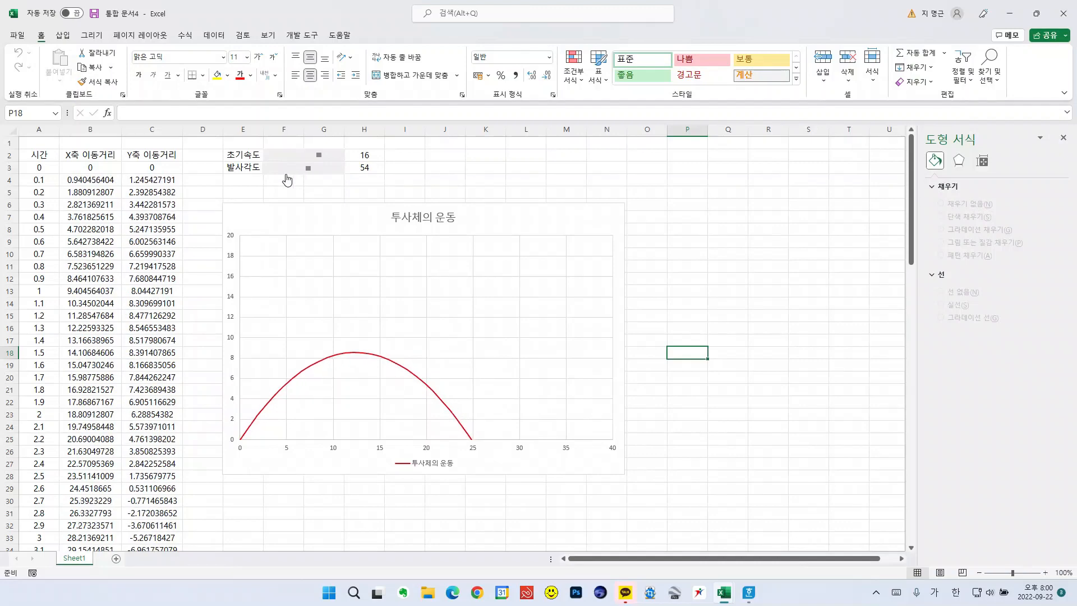
Step: Raise the launch angle beyond 66 with its scroll bar and bring it back down to 59
mouse_move(310, 174)
mouse_down()
mouse_move(298, 171)
mouse_move(316, 173)
mouse_up()
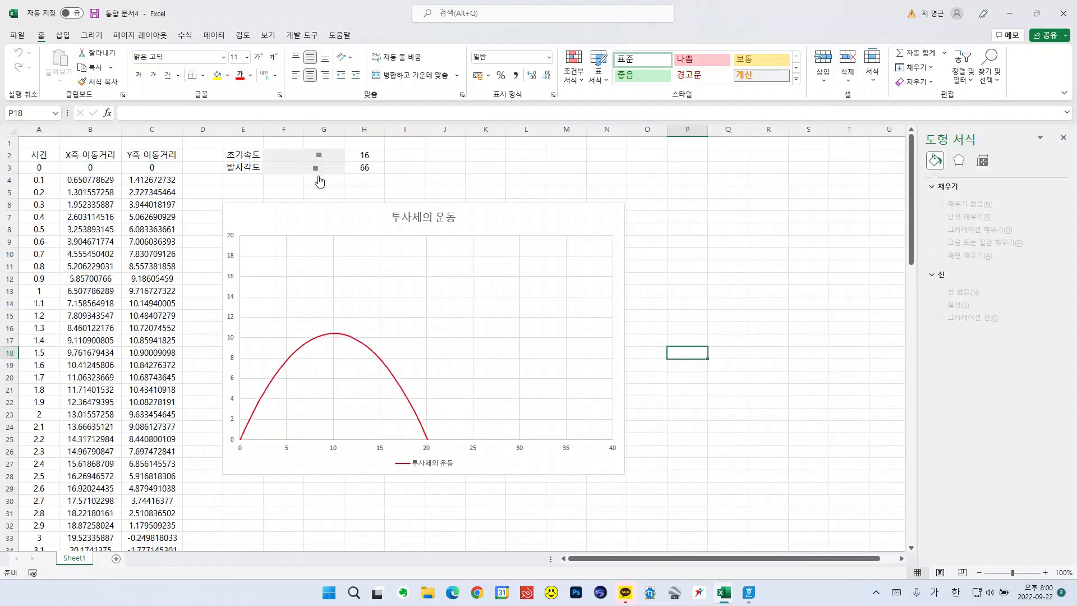
click(348, 171)
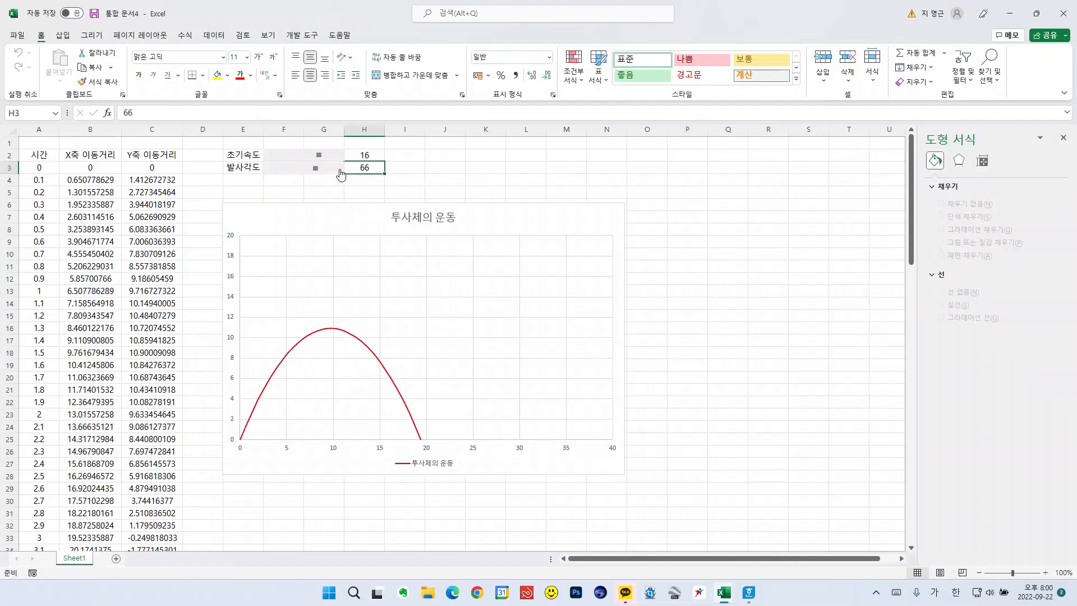
click(339, 170)
click(339, 170)
click(339, 169)
click(339, 170)
click(270, 169)
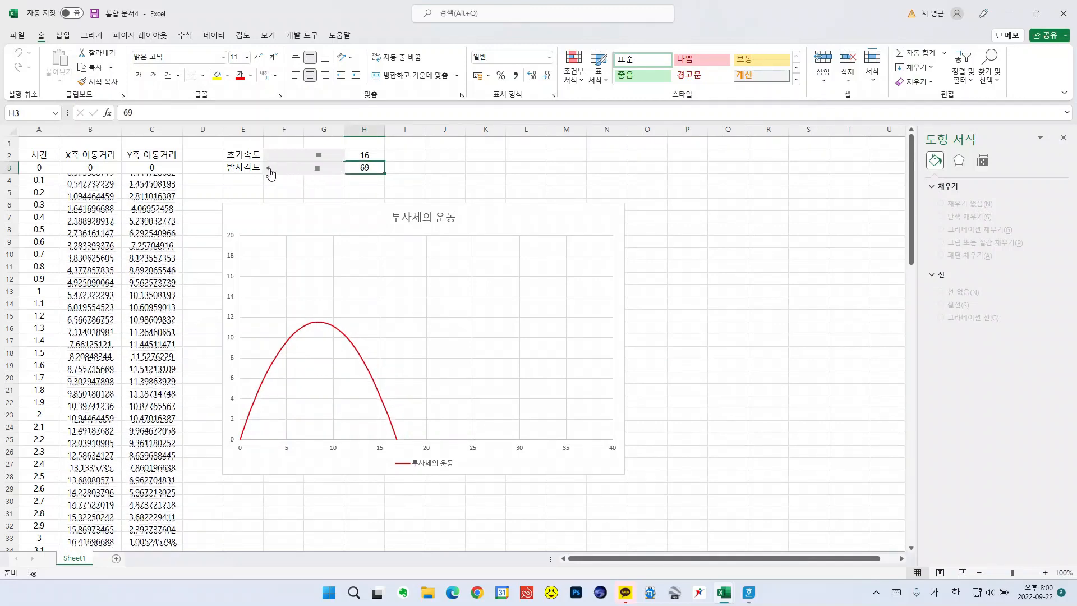
drag(270, 169, 269, 169)
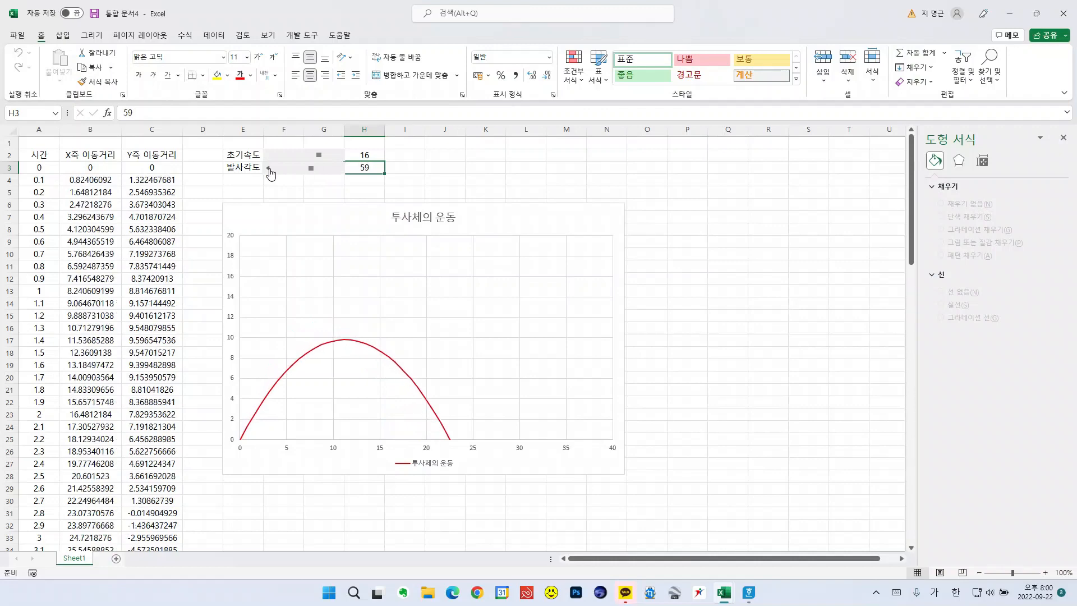
Step: Delete the legend below the projectile chart
click(433, 465)
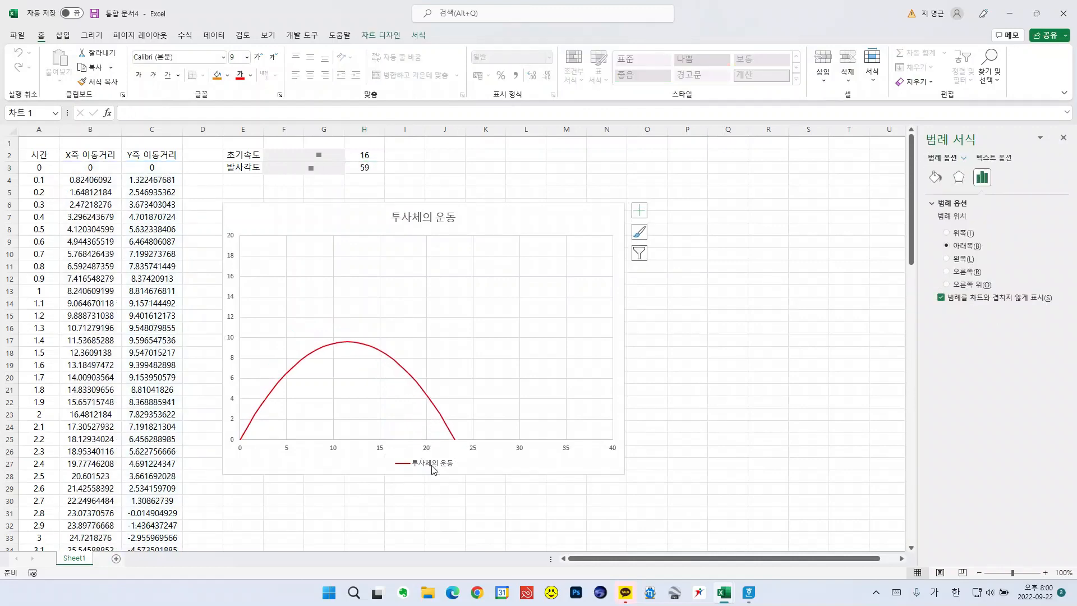
key(Delete)
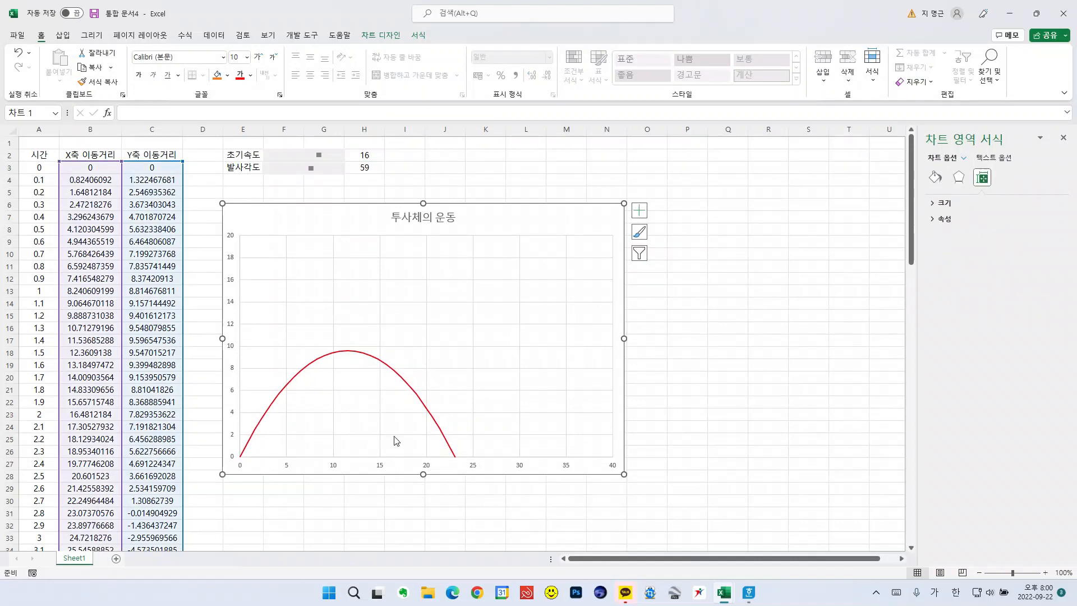
click(677, 399)
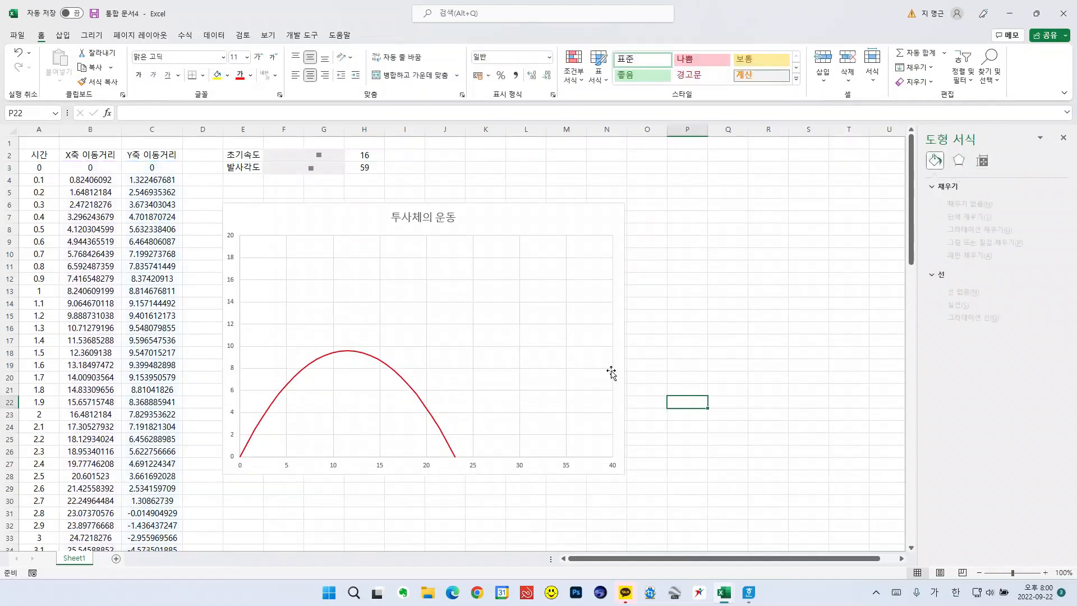
Step: Add axis titles to the chart and name the vertical axis title "Y축 이동거리"
click(503, 314)
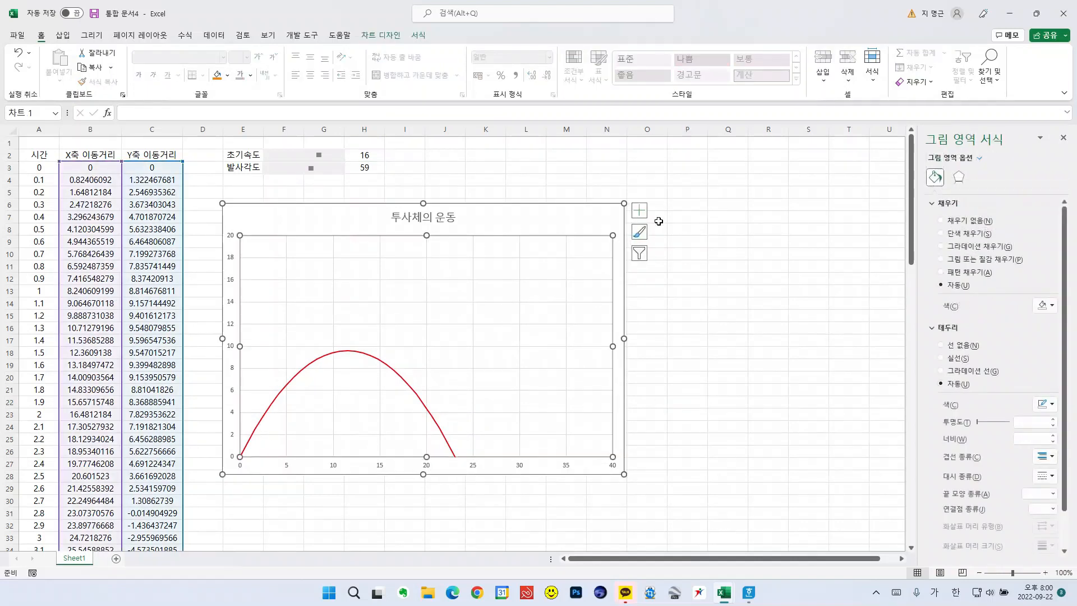
click(638, 212)
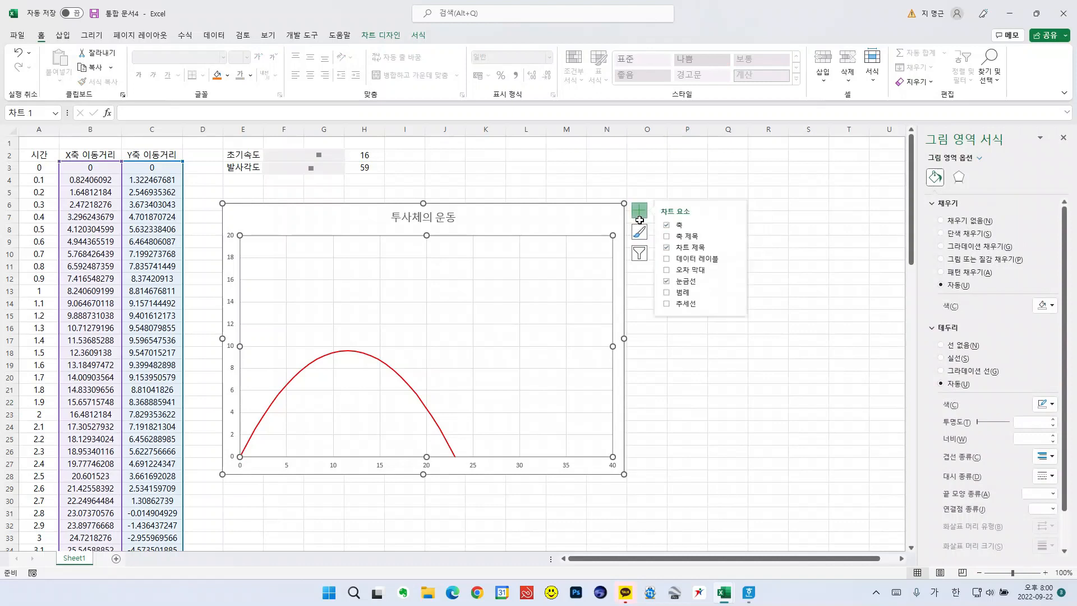
click(666, 237)
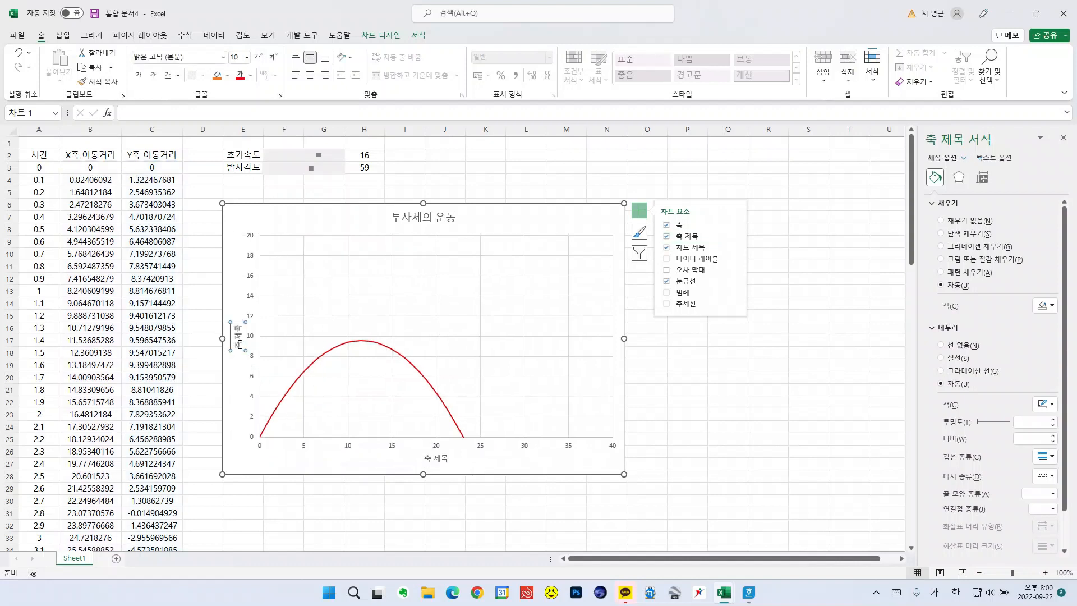
click(238, 343)
key(BackSpace)
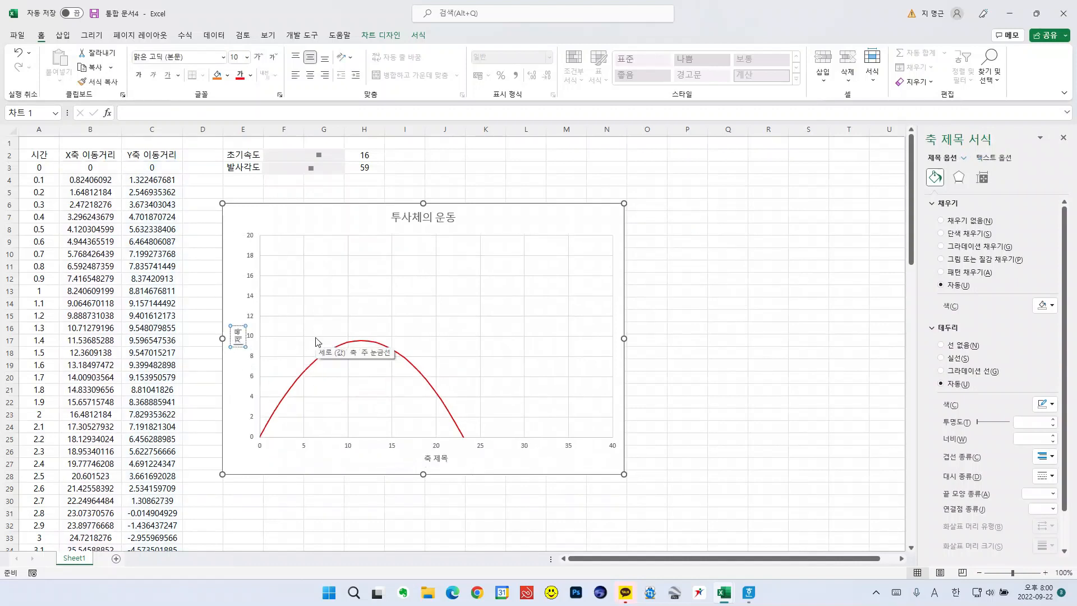
text(ㅅ)
key(Hangul)
text(축 이동거리)
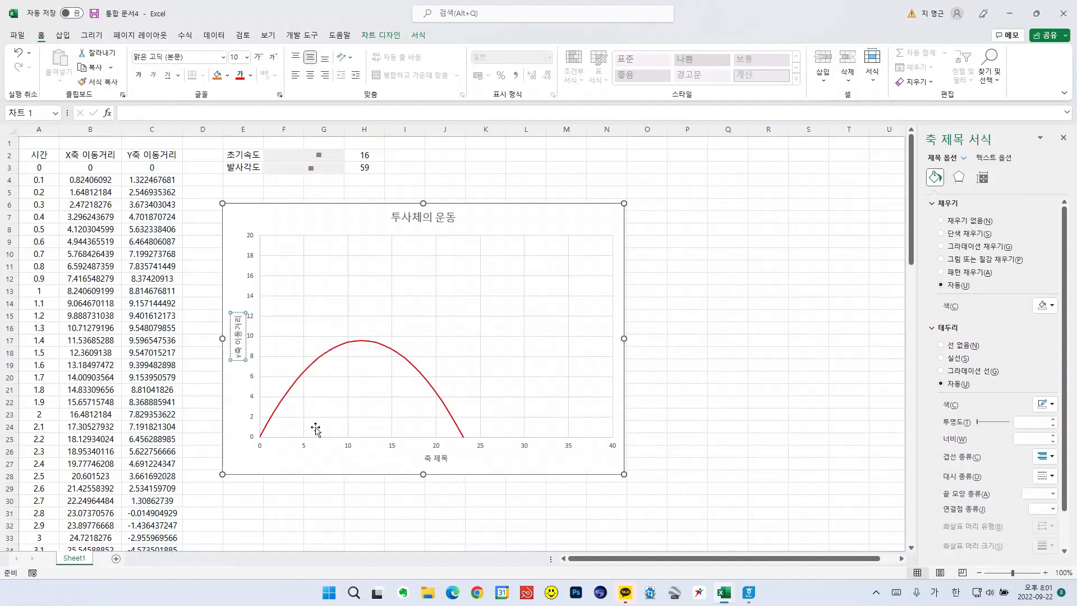
Step: Change the chart's horizontal axis title to "x축 이동거리"
click(437, 458)
click(436, 458)
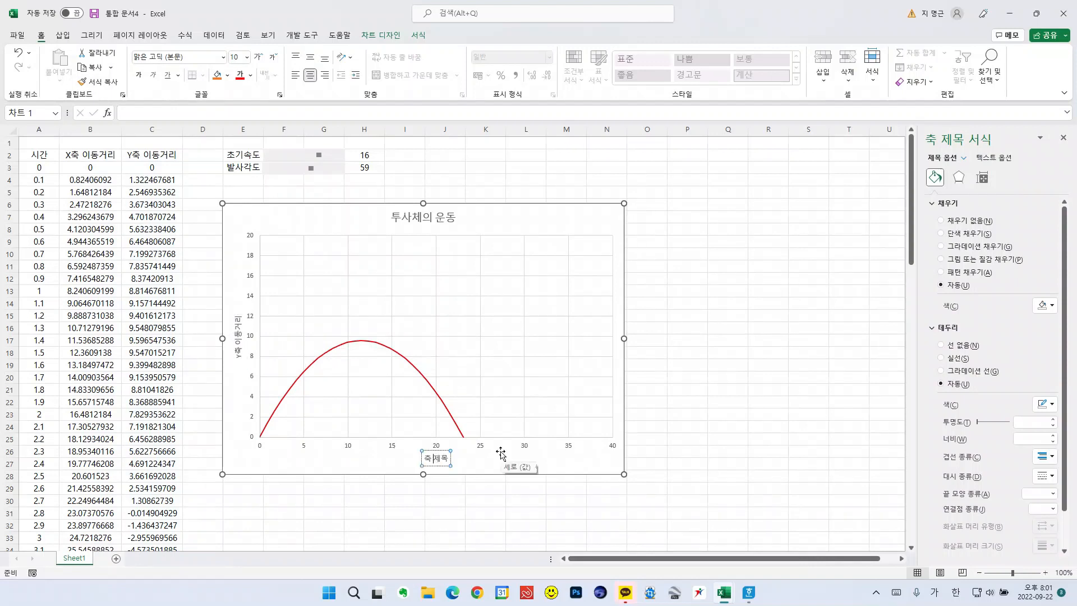
key(BackSpace)
key(BackSpace)
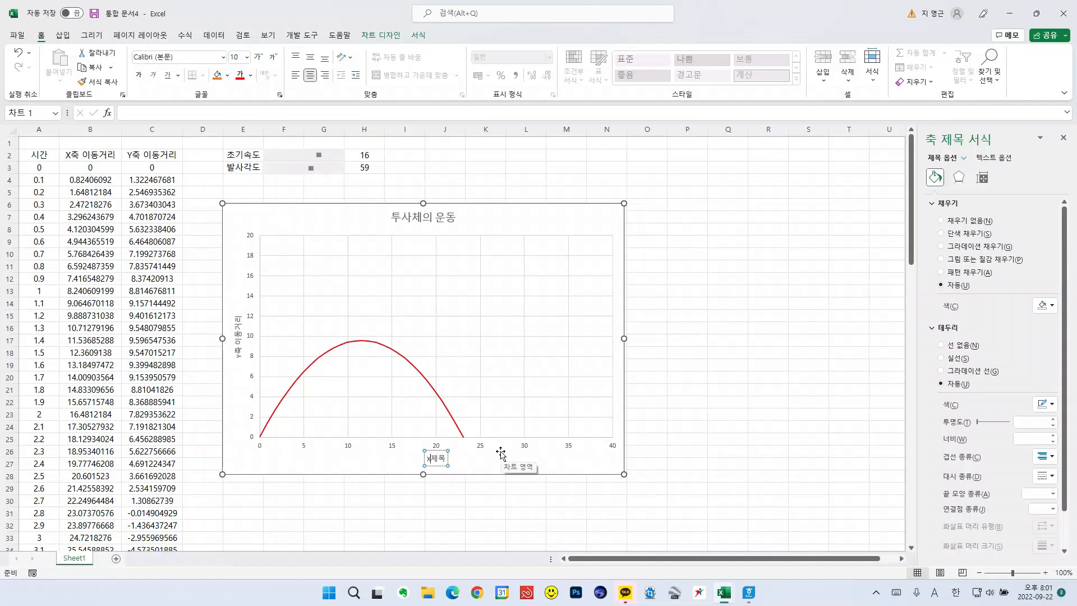
key(BackSpace)
text(x축 이동걸)
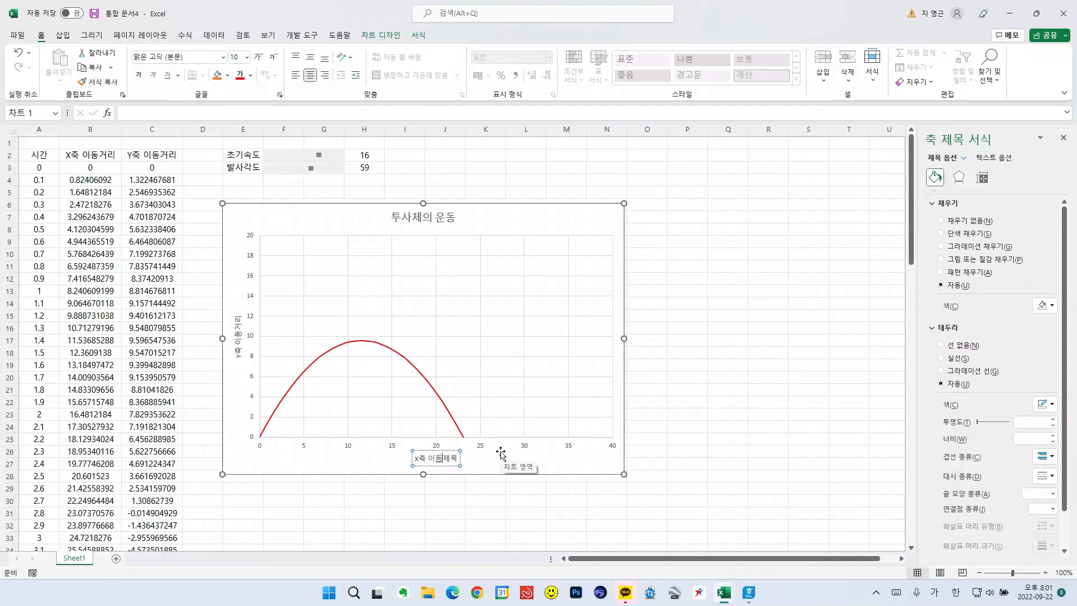
text(리)
key(Delete)
key(Delete)
click(688, 377)
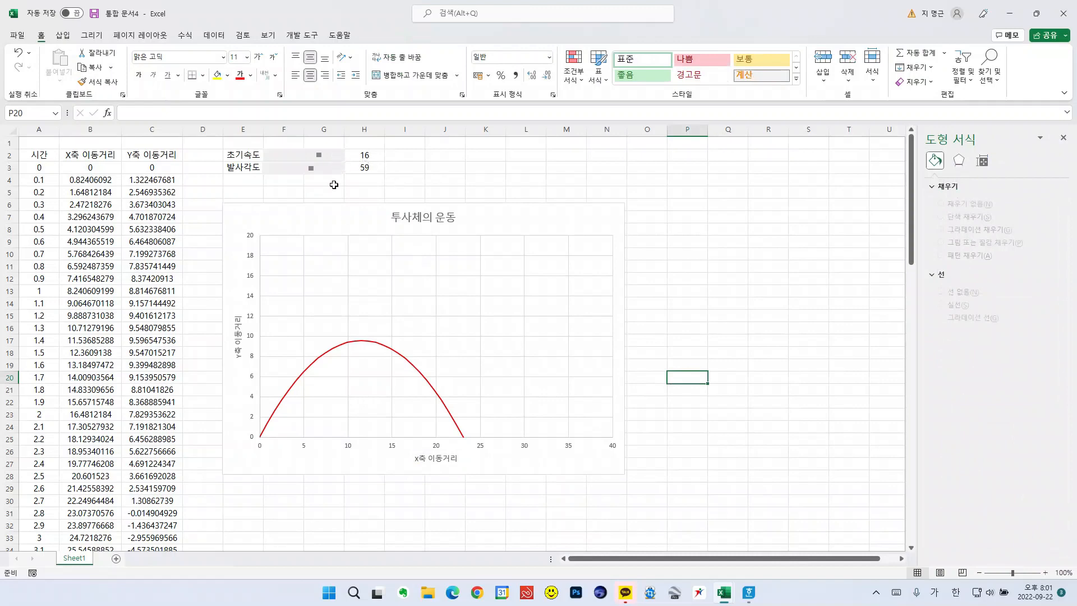
Step: Raise the initial velocity to 19 with its scroll bar and return it to 16
click(339, 156)
click(340, 156)
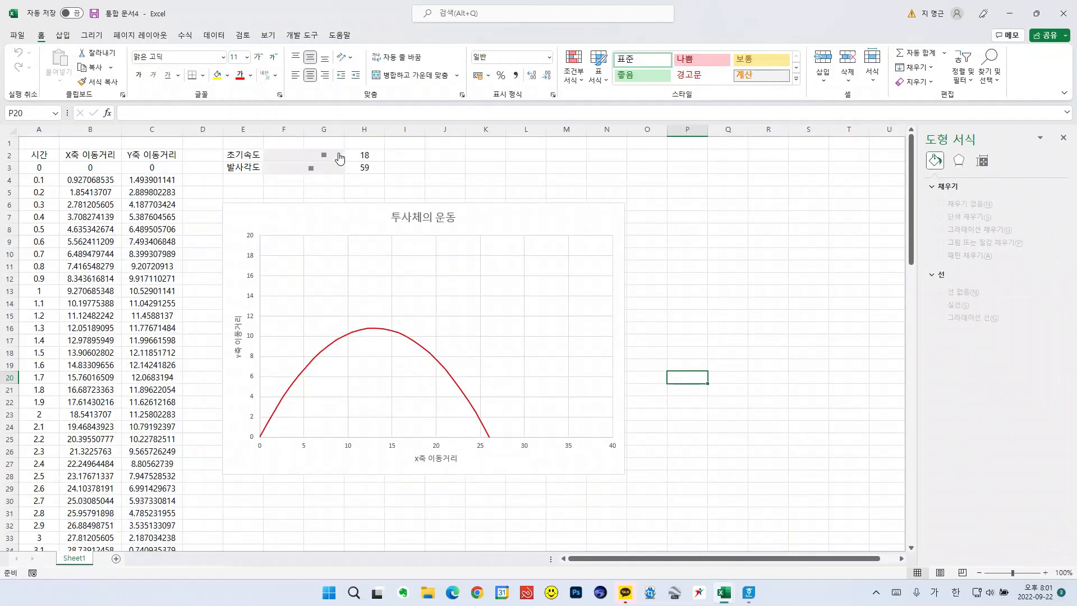
click(339, 157)
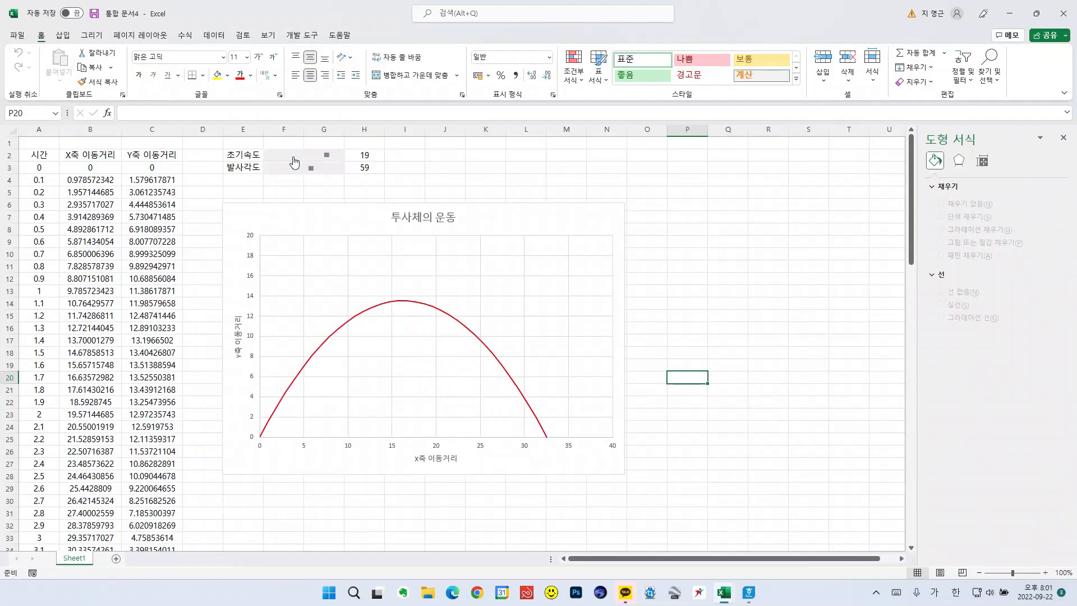
click(270, 157)
click(270, 156)
click(270, 156)
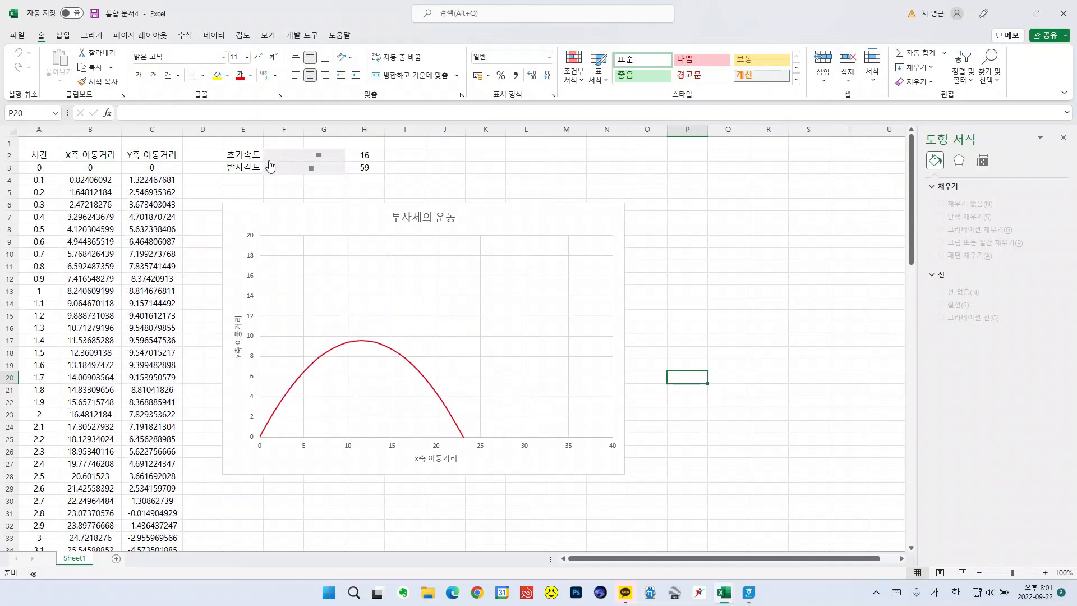
Step: Lower the launch angle to 12 with its scroll bar
click(269, 169)
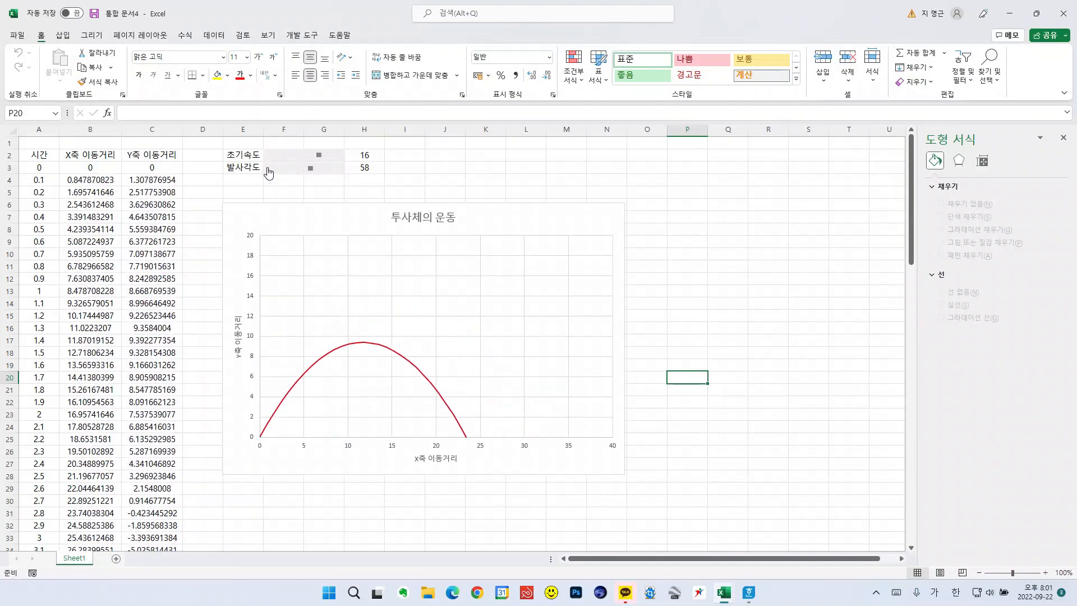
click(269, 170)
click(268, 170)
click(268, 169)
click(269, 169)
click(268, 170)
click(269, 170)
click(268, 169)
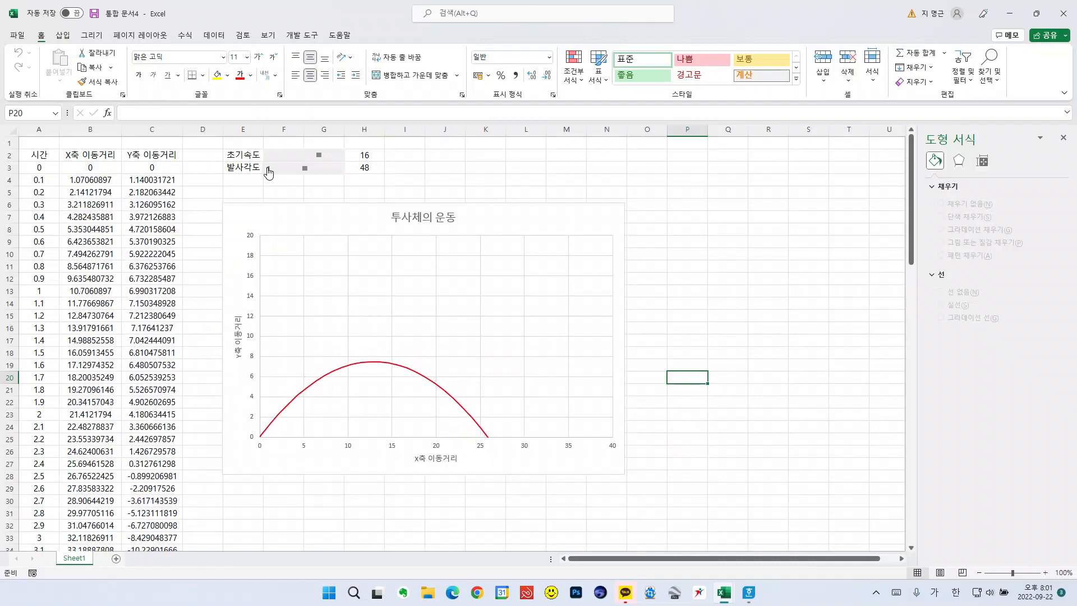
click(268, 170)
click(268, 170)
click(268, 170)
click(269, 169)
drag(303, 171, 283, 171)
Step: Raise the launch angle step by step to 45 with its scroll bar
click(341, 169)
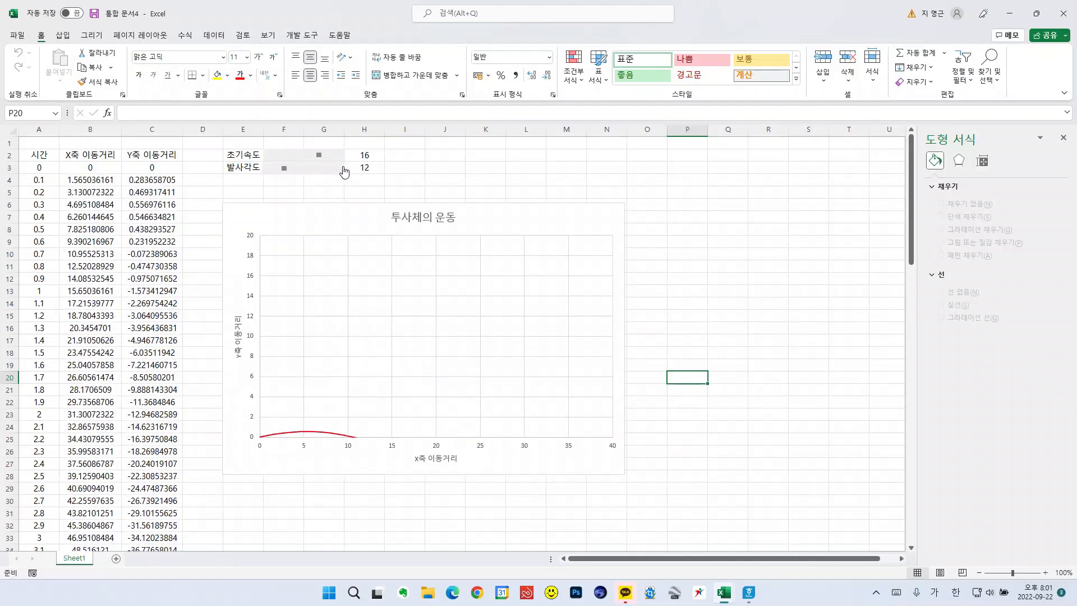
click(341, 169)
click(342, 169)
click(342, 169)
click(341, 169)
click(341, 169)
click(342, 169)
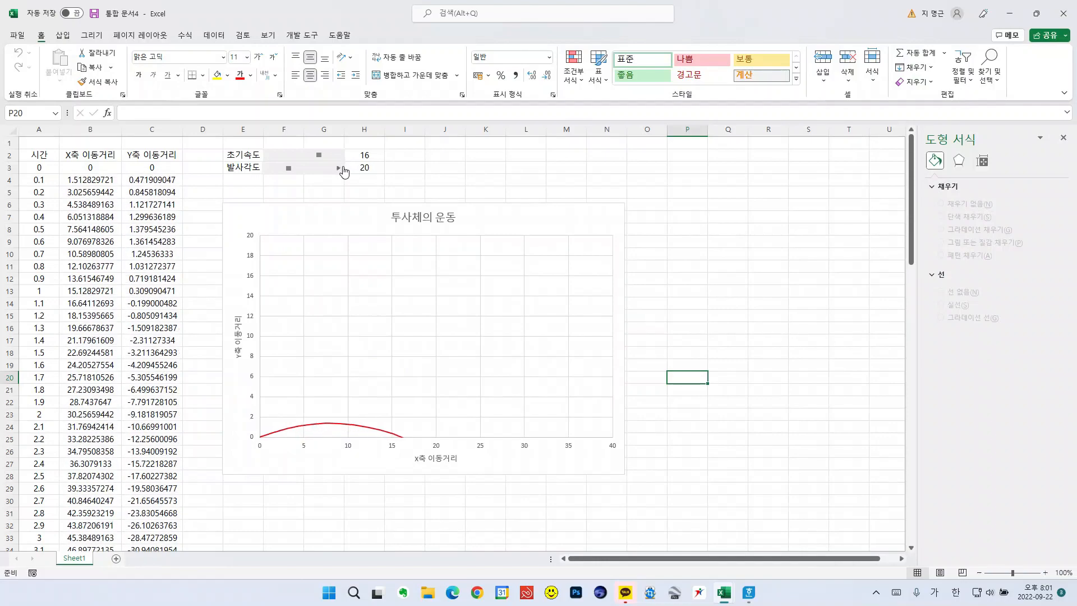
click(342, 168)
click(342, 169)
click(342, 169)
click(342, 169)
click(341, 168)
click(341, 168)
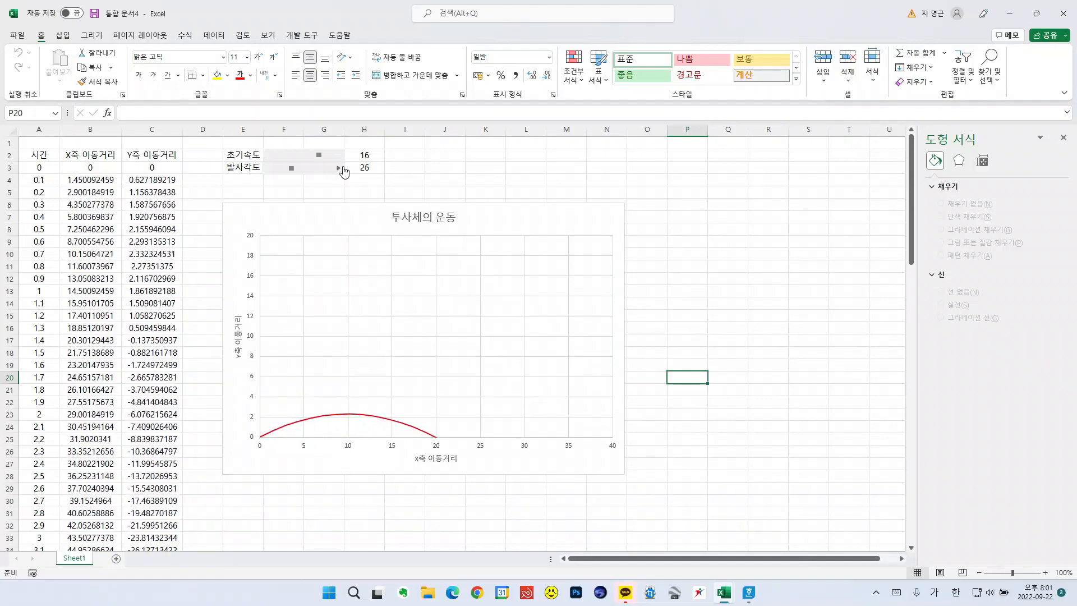
click(341, 169)
click(341, 168)
click(341, 168)
click(341, 169)
click(341, 168)
click(341, 168)
click(342, 168)
click(341, 168)
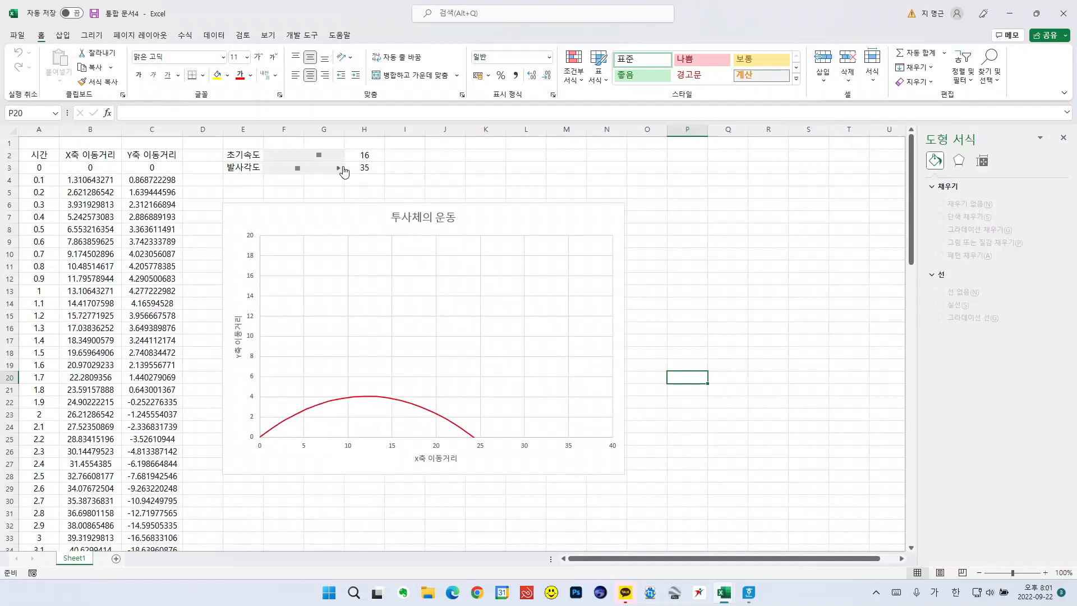
click(341, 168)
click(342, 168)
click(342, 168)
click(342, 168)
click(341, 168)
click(341, 168)
click(342, 169)
click(342, 168)
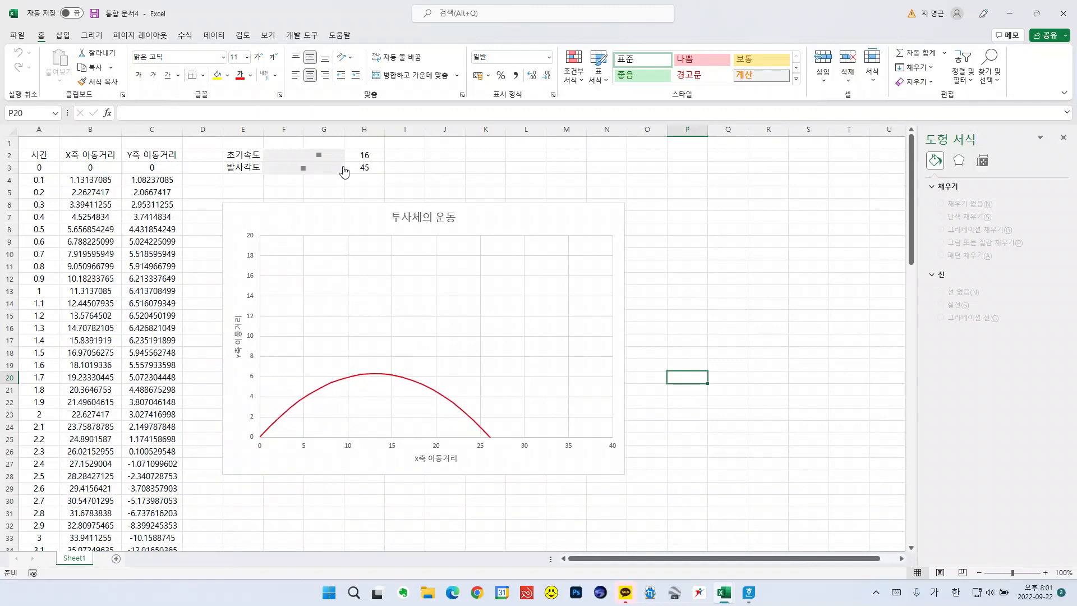
Step: Lower the launch angle to 42 with its scroll bar
click(272, 169)
click(272, 169)
click(273, 169)
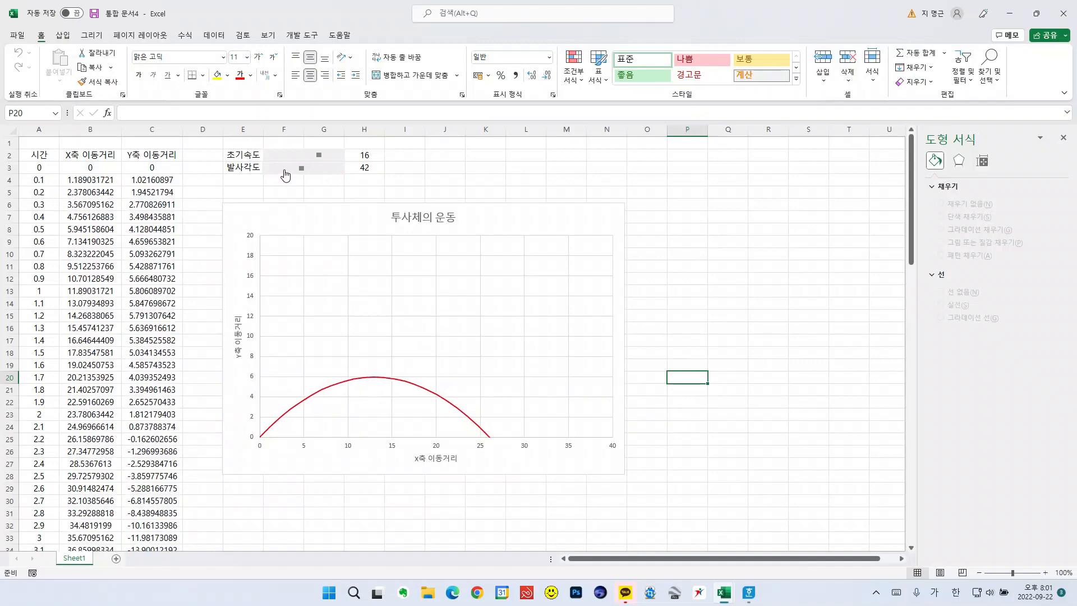
Step: Raise the launch angle step by step to 68 with its scroll bar
click(337, 168)
click(338, 169)
click(338, 169)
click(338, 169)
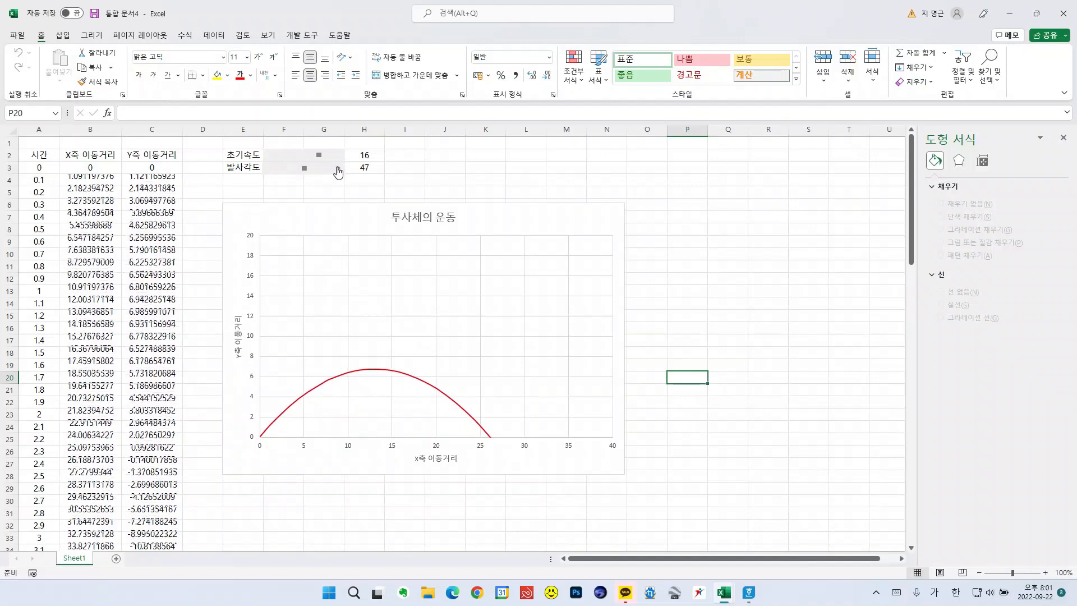
click(337, 169)
click(338, 169)
click(337, 169)
click(337, 169)
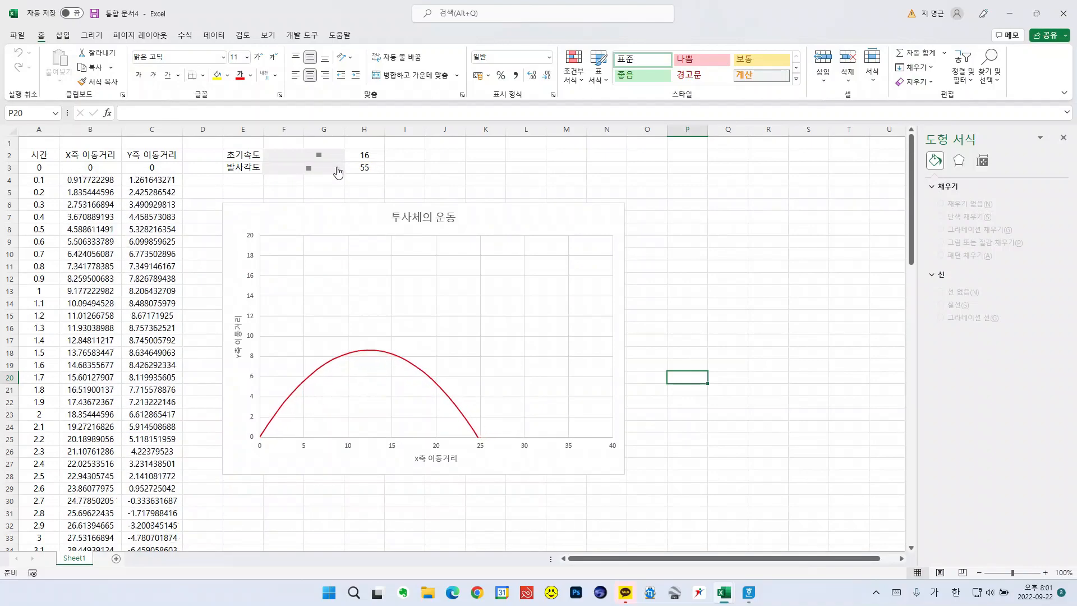
click(338, 170)
click(337, 170)
click(338, 170)
click(337, 169)
click(337, 170)
click(338, 170)
click(338, 170)
click(338, 170)
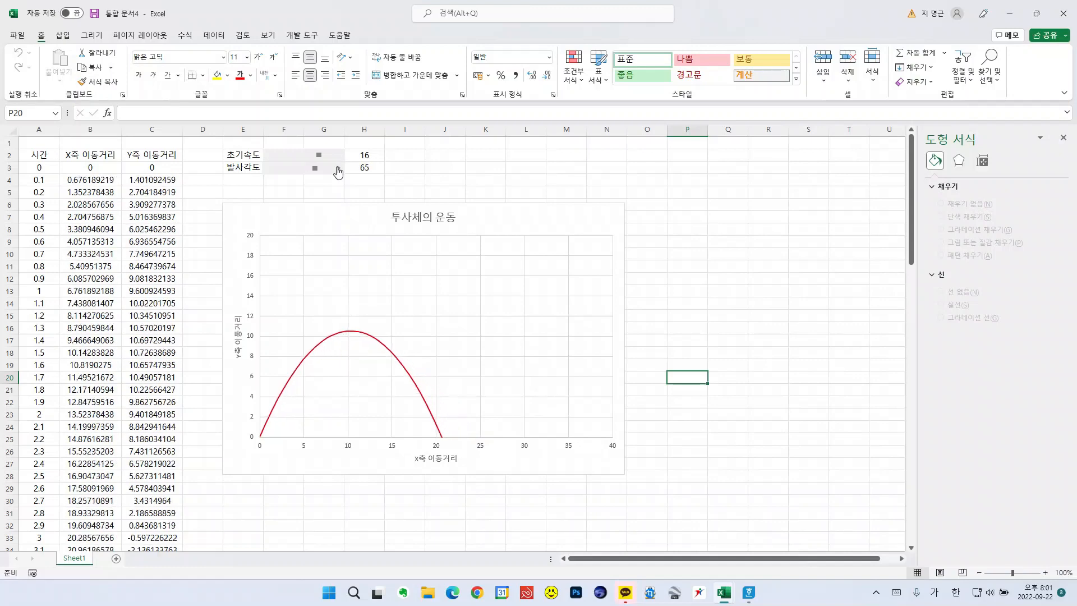
click(337, 170)
click(338, 170)
click(337, 170)
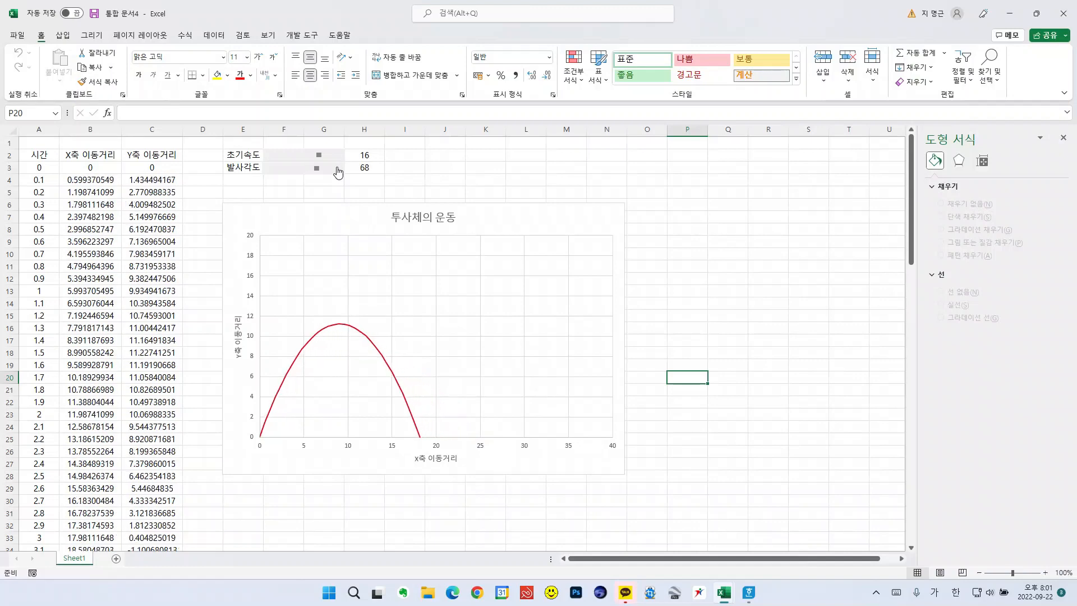